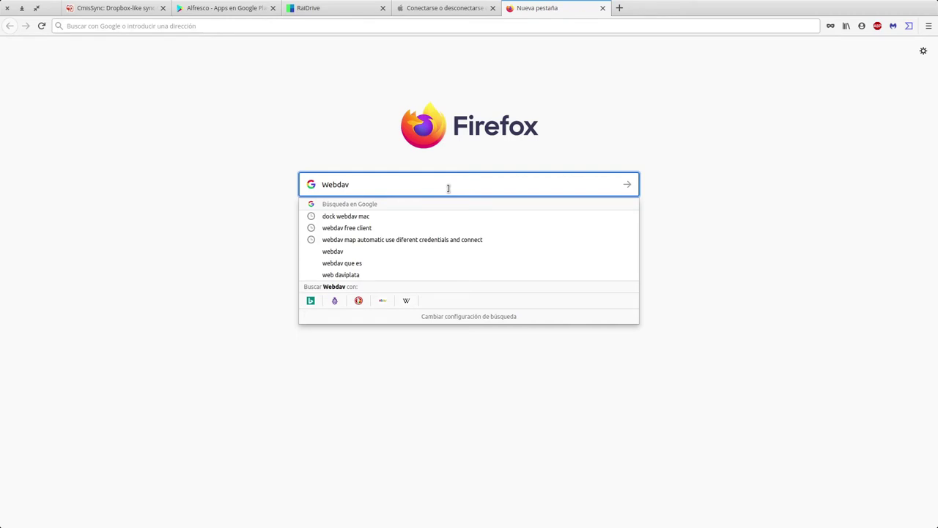
- Switch from Firefox to the remote Windows desktop at 192.168.8.19
key(alt+Tab)
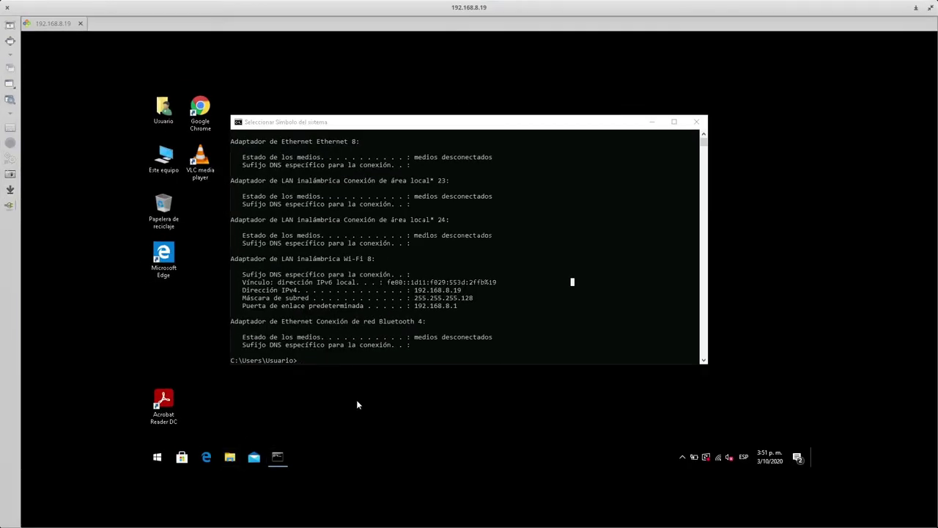
- Open File Explorer on Este equipo and start mapping a network drive
key(super+e)
click(272, 325)
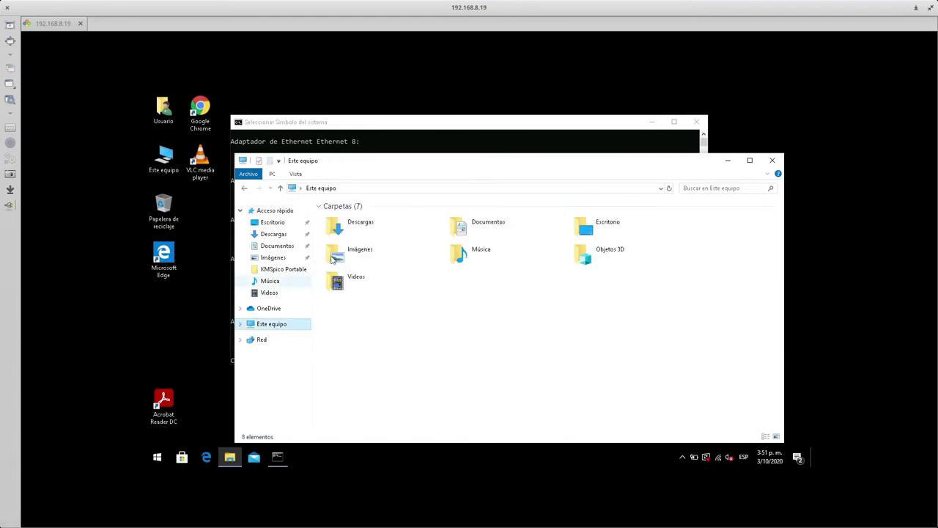
click(272, 174)
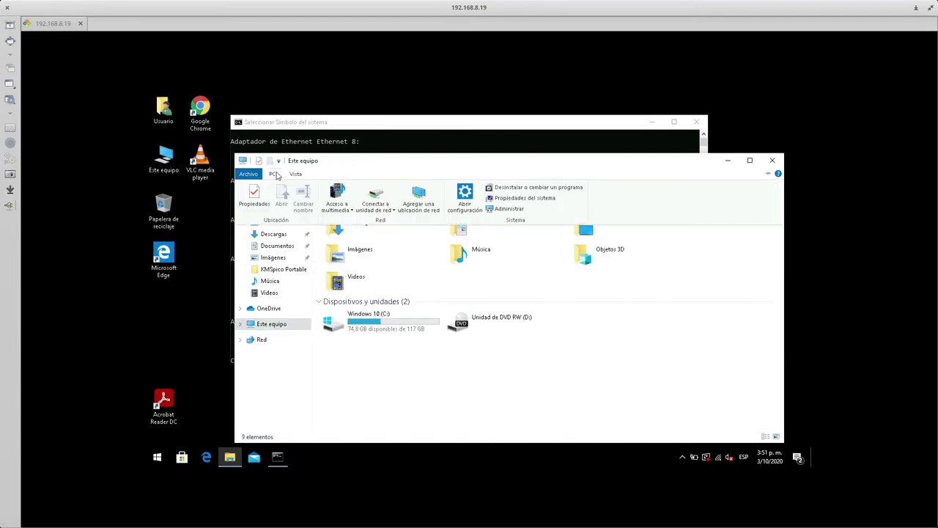
click(378, 201)
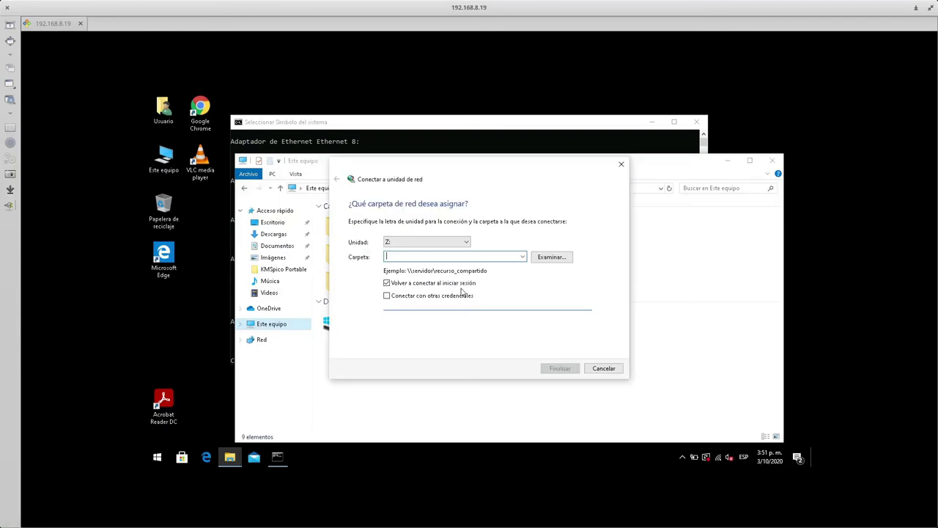
- Try adding a custom network location, then cancel both network dialogs
click(471, 308)
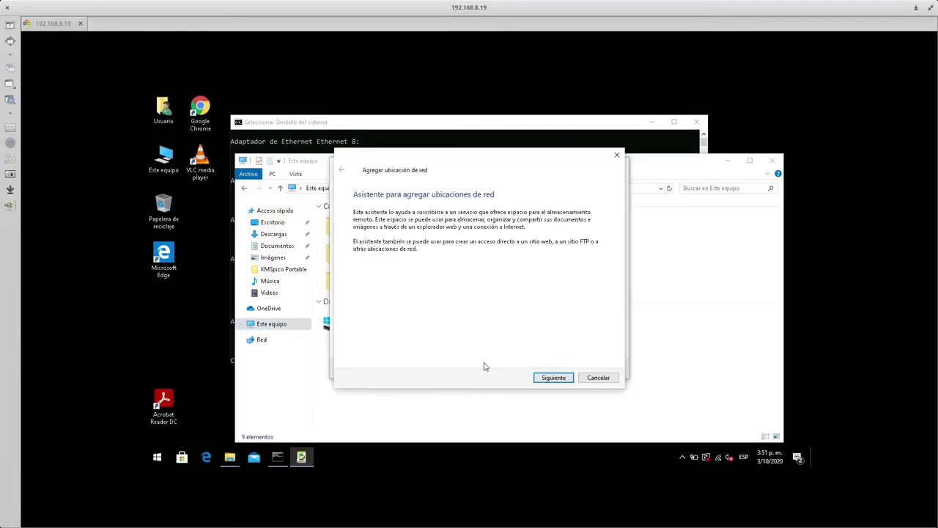
click(557, 377)
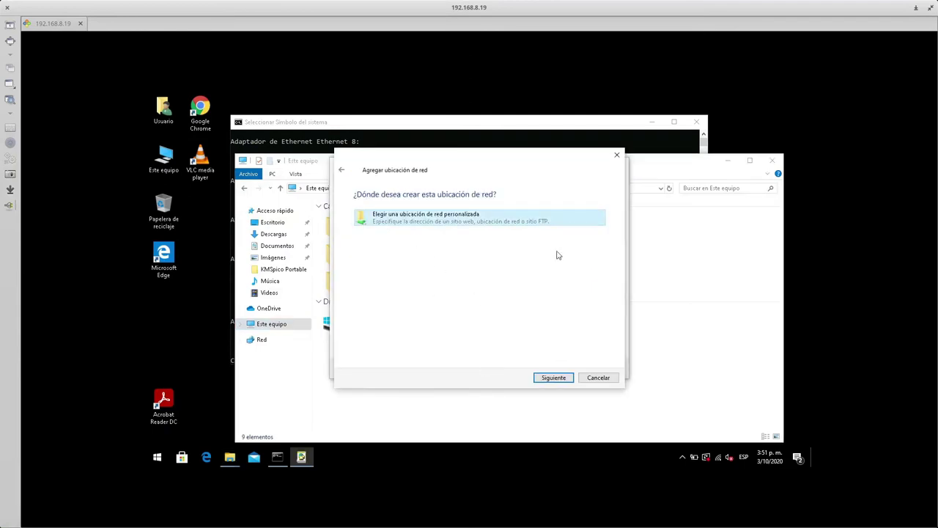
double_click(412, 220)
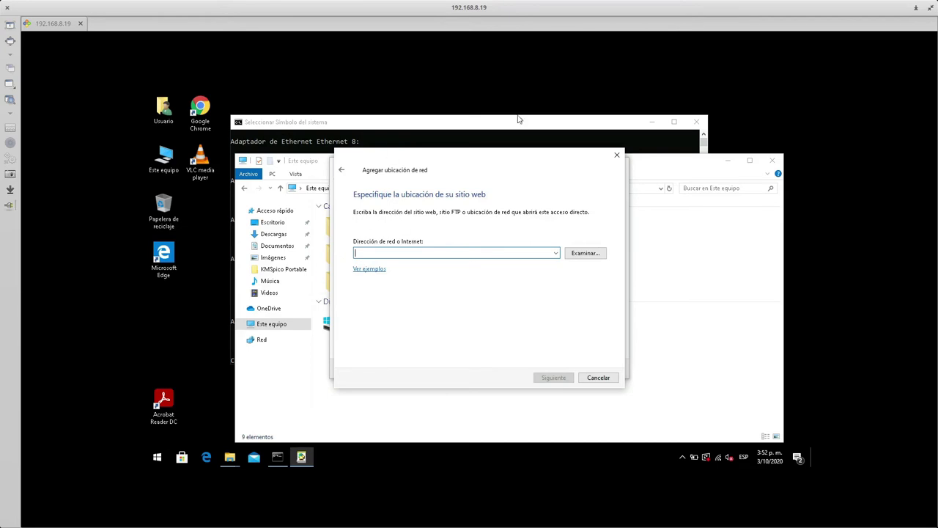
drag(477, 163, 449, 173)
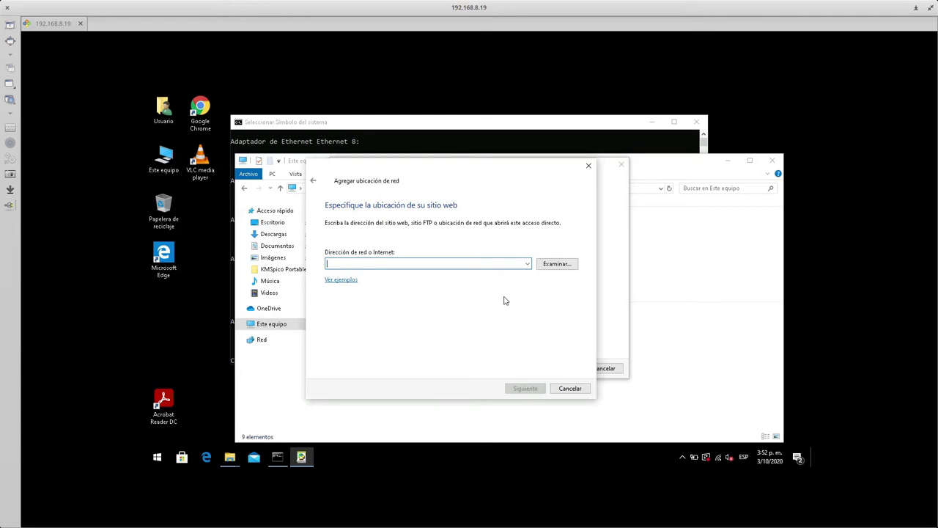
click(570, 389)
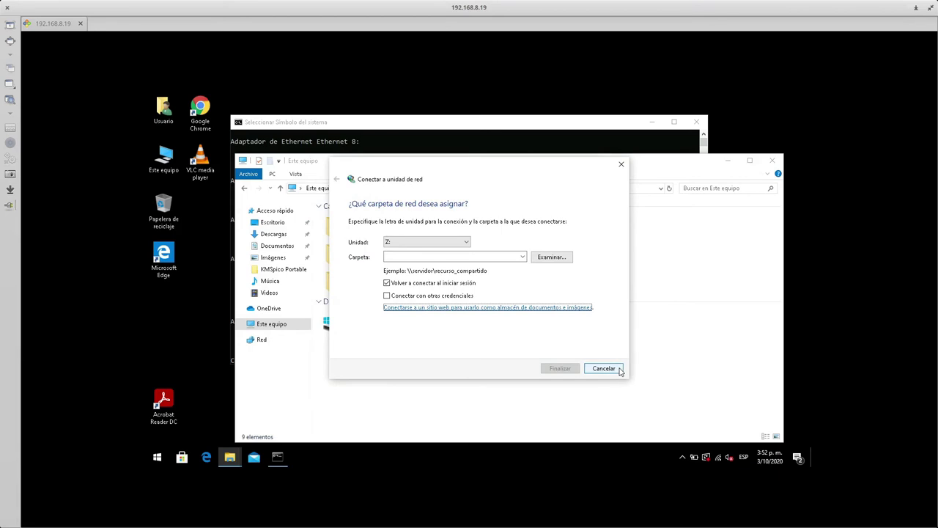
click(604, 368)
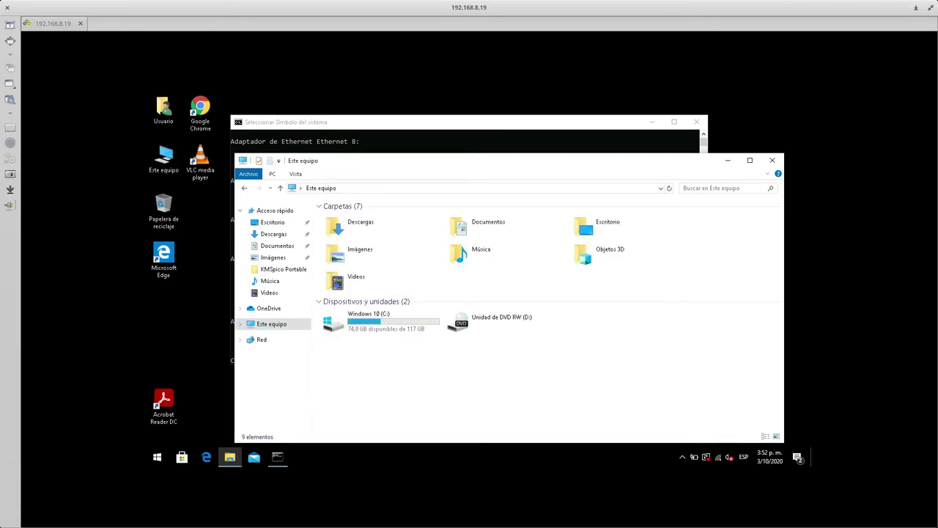
key(super)
- Bring the Firefox window with the Webdav search back to full screen
click(608, 270)
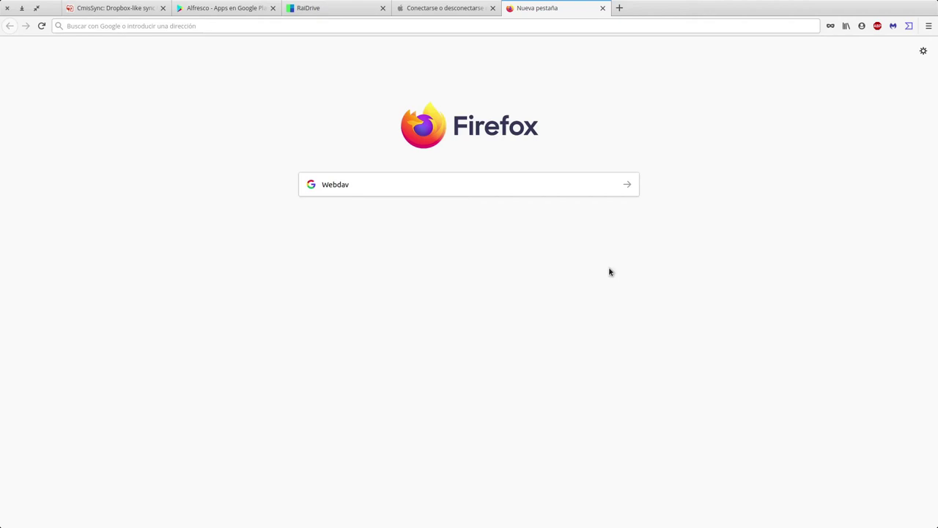
key(ctrl+F9)
- Switch to the Apple 'Conectarse o desconectarse' WebDAV help tab and scroll through it
click(431, 6)
drag(261, 178, 436, 198)
click(447, 204)
scroll(571, 319, down, 3)
scroll(572, 319, down, 2)
scroll(571, 319, up, 6)
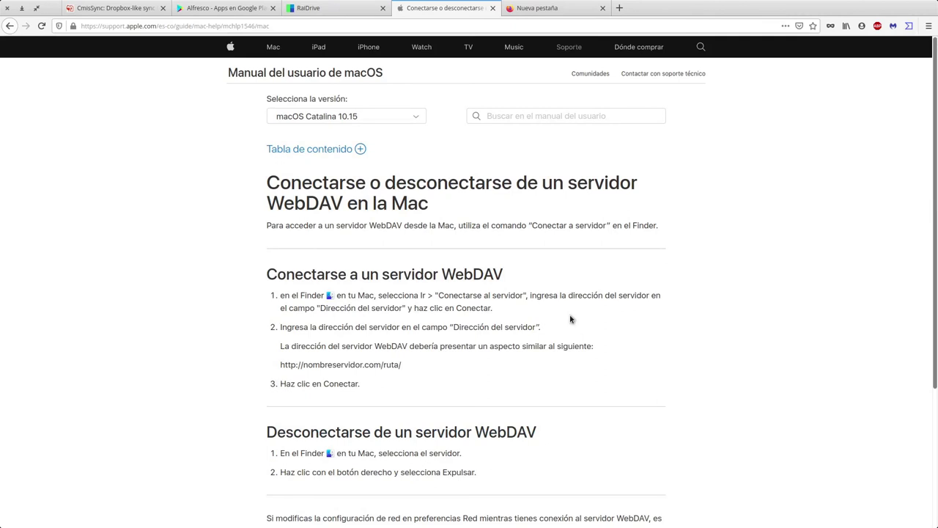
scroll(513, 248, down, 3)
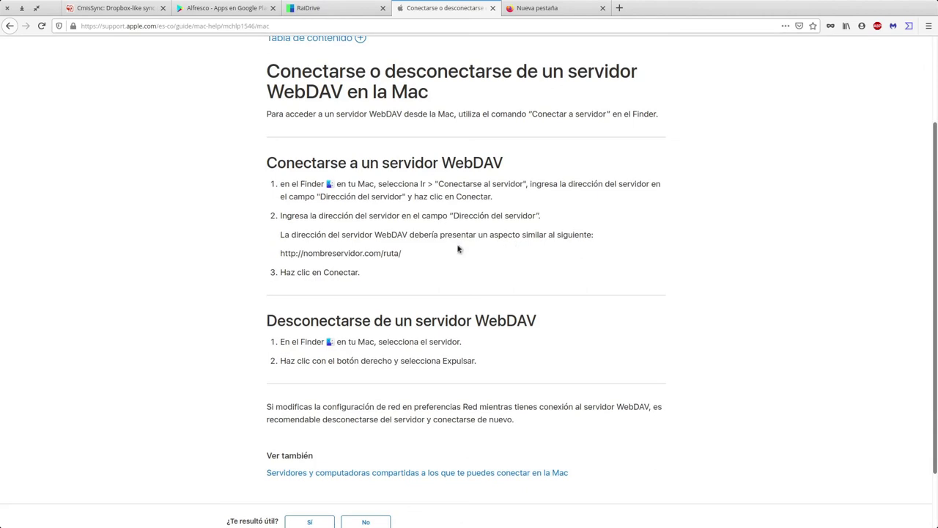
- Highlight the WebDAV connection steps, then close the help tab
drag(264, 171, 440, 256)
click(443, 266)
drag(270, 151, 423, 275)
click(449, 289)
click(493, 8)
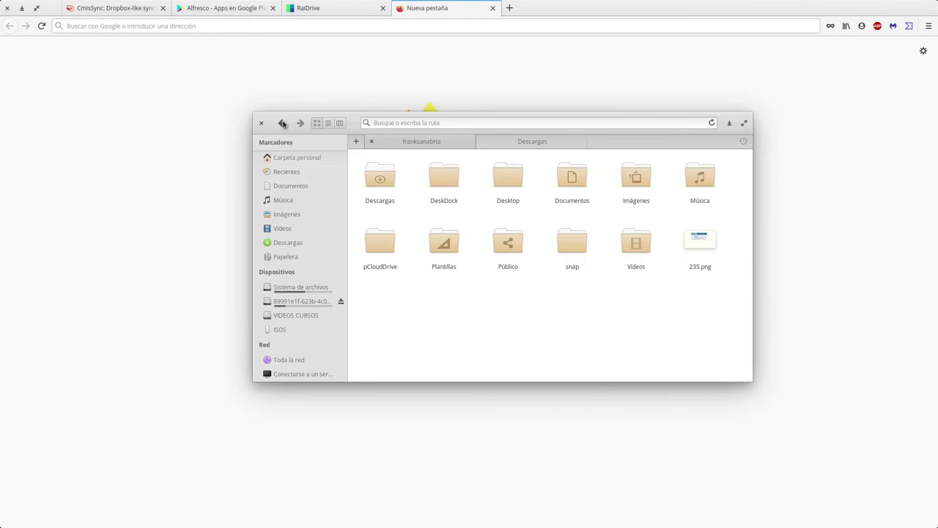
- Maximize Files, close the Descargas tab, and open the connect-to-server form
double_click(352, 127)
click(233, 27)
click(40, 259)
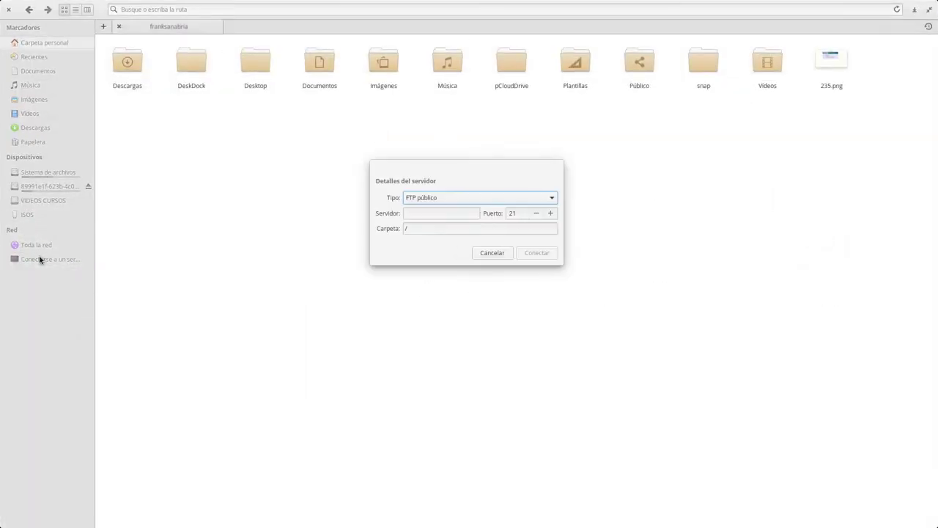
- Set the connection type to WebDAV seguro (HTTPS) with server altycom-alfresco.sugeek.com
click(456, 199)
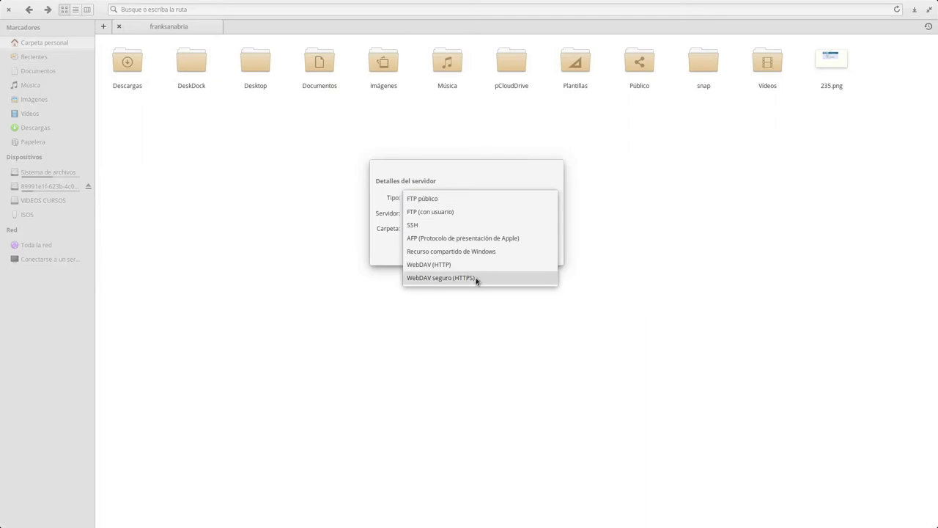
click(475, 278)
click(444, 216)
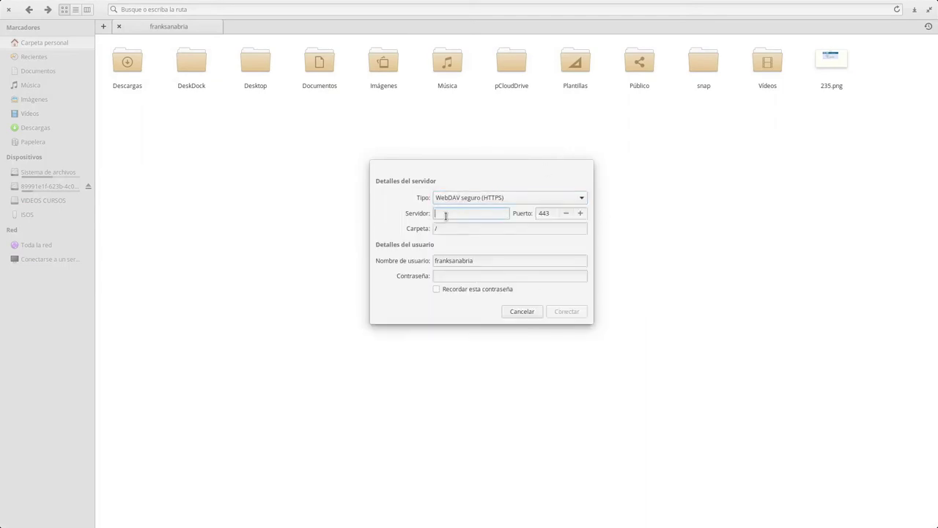
text(altycom)
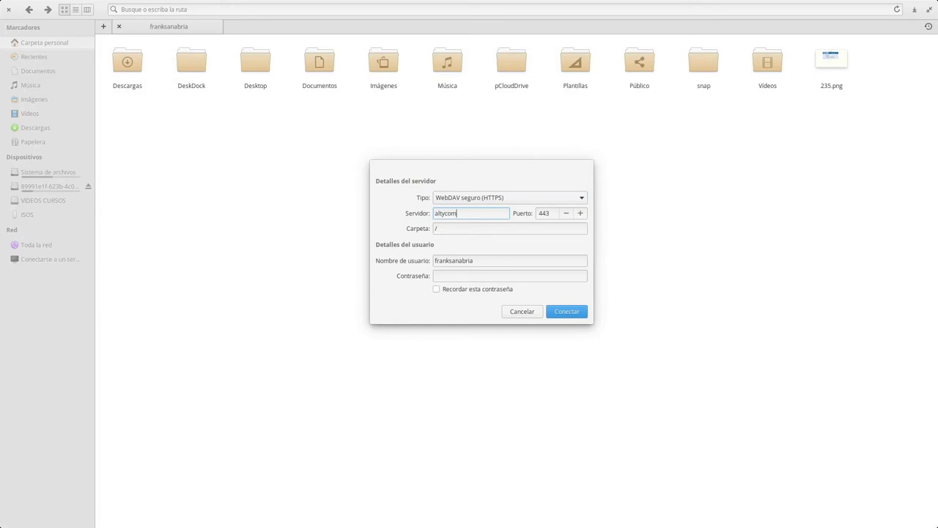
text(-alfresco.sugeek.com)
key(Tab)
key(Tab)
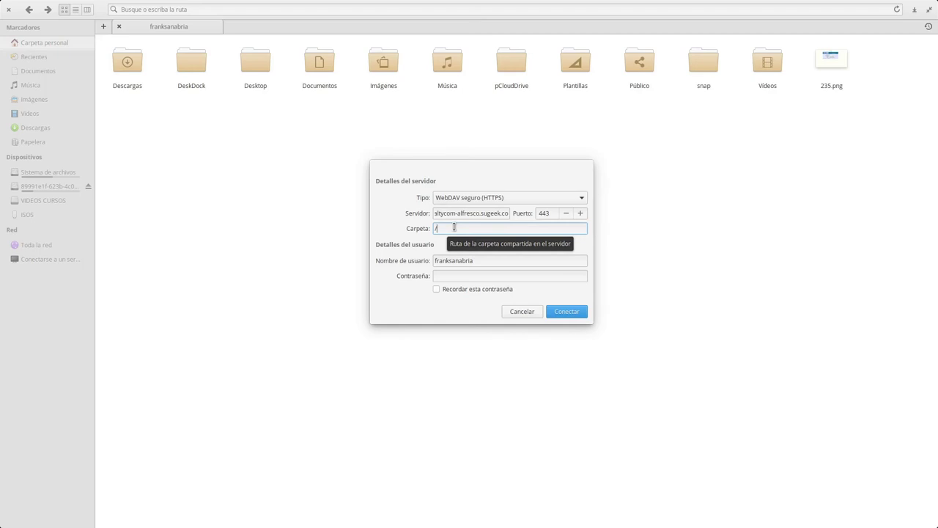
- Set the username to admin and tick 'Recordar esta contraseña'
double_click(461, 261)
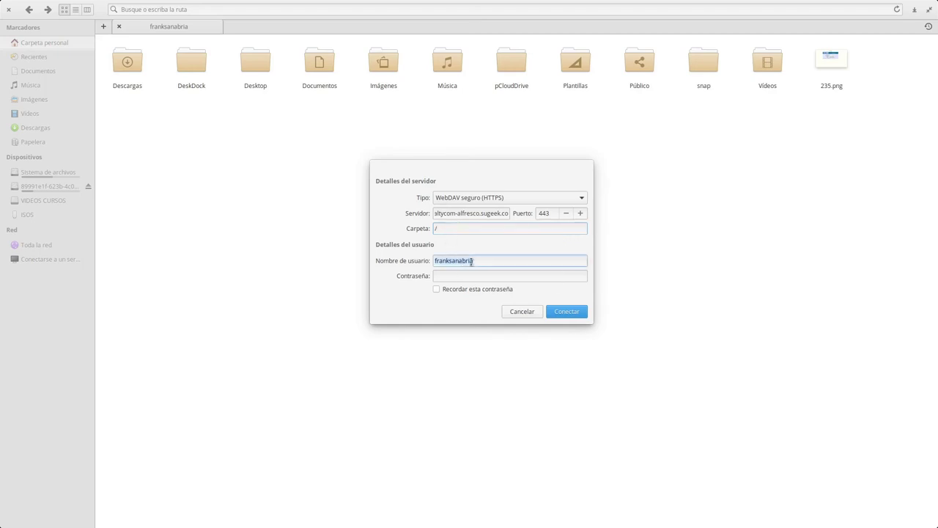
text(admin)
key(super+s)
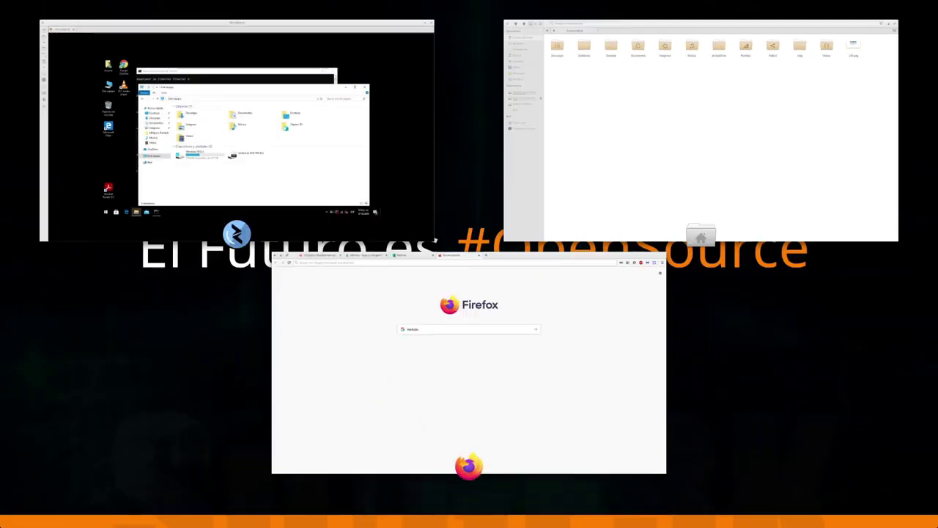
key(Escape)
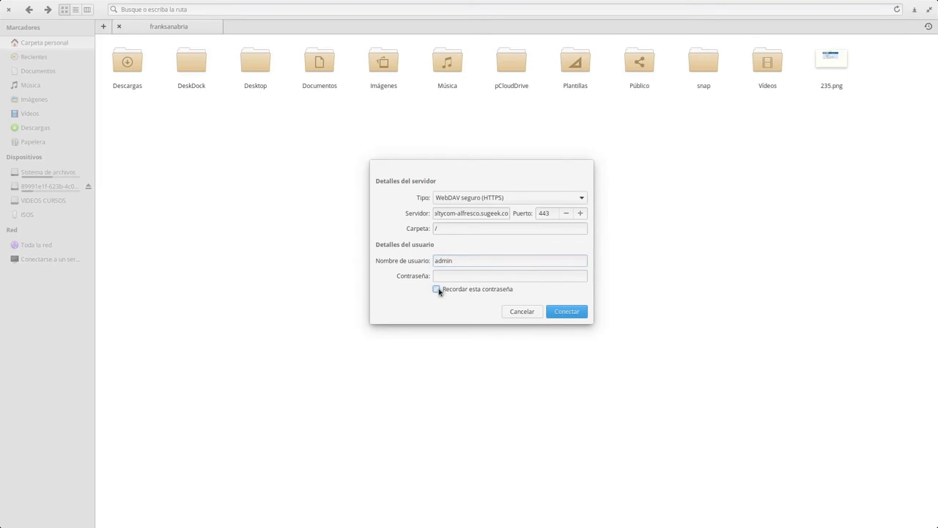
click(436, 290)
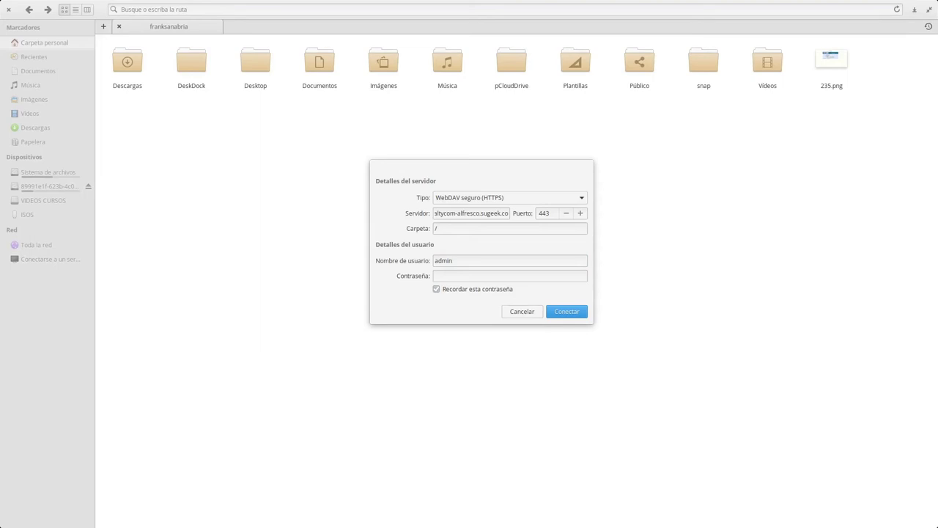
- Confirm port 443 and WebDAV seguro (HTTPS), paste the account password, and connect
double_click(550, 213)
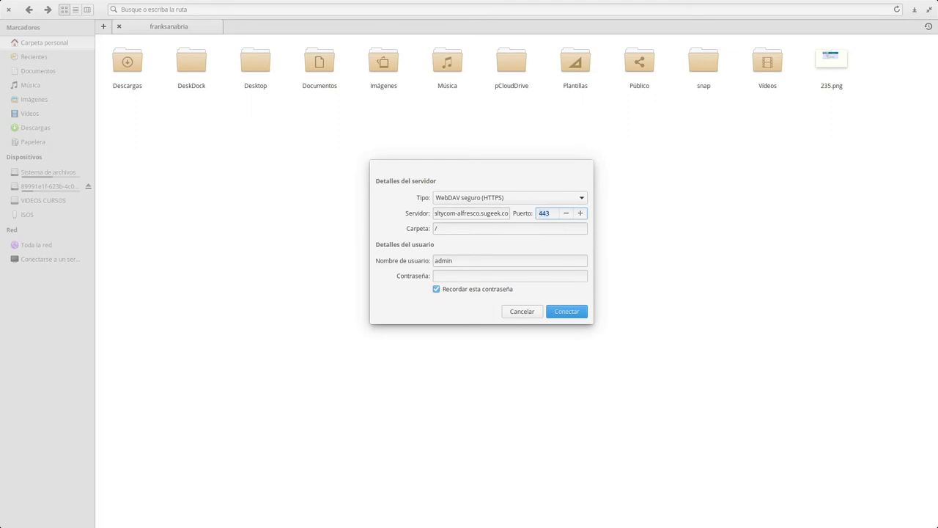
click(471, 197)
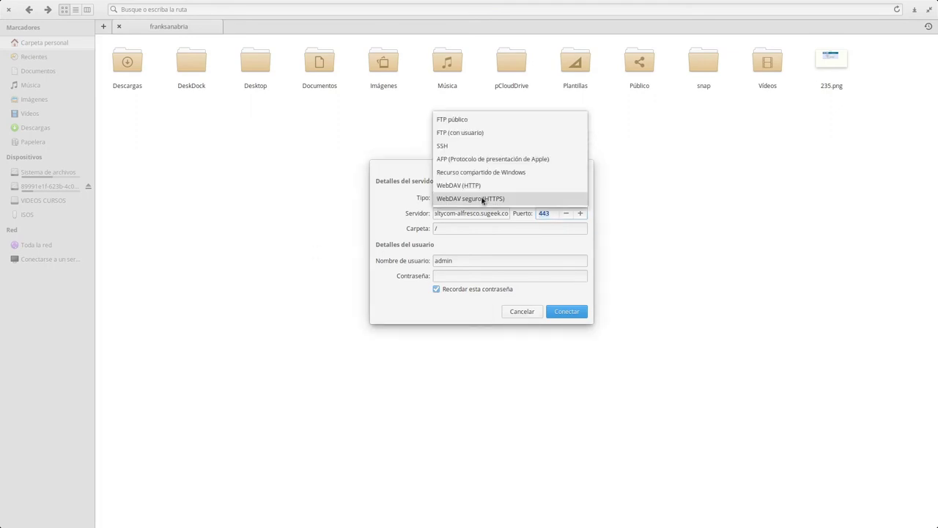
click(470, 198)
click(554, 214)
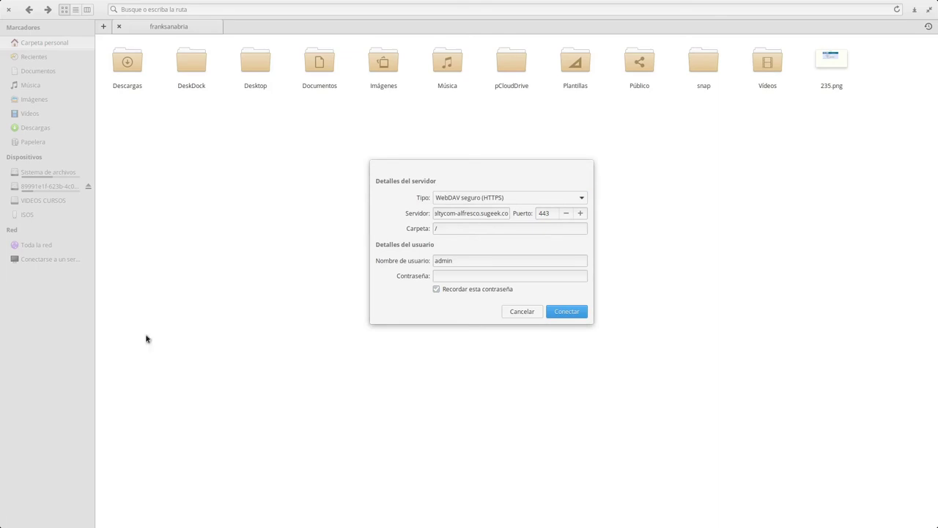
click(463, 277)
key(ctrl+v)
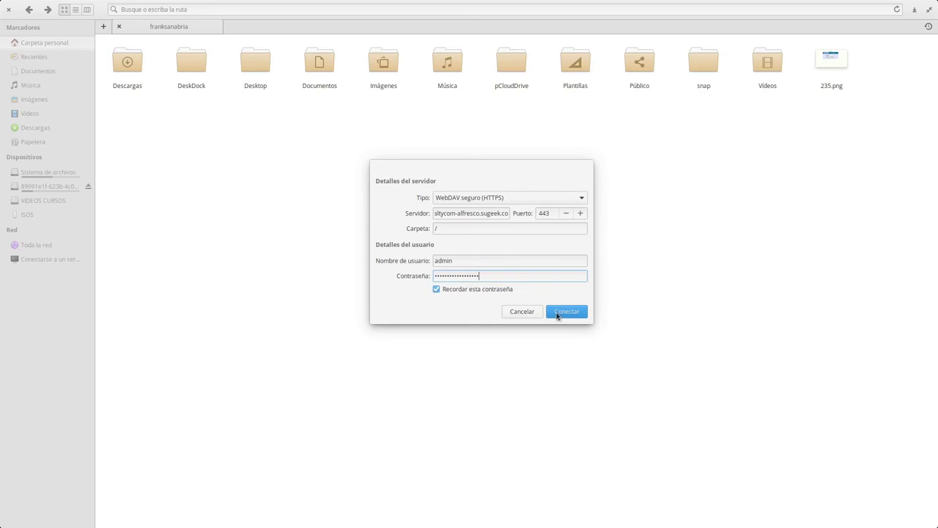
click(567, 315)
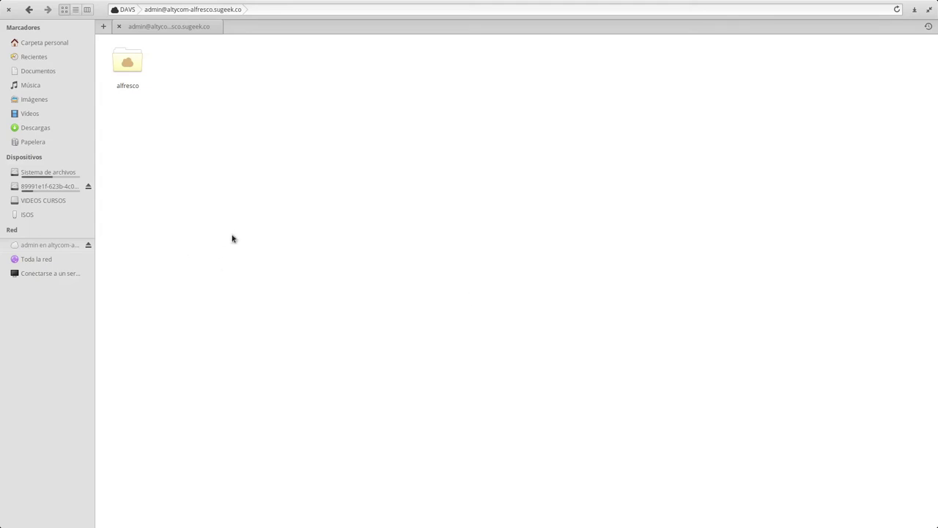
- Browse to alfresco/webdav/Sites/tecnologia/documentLibrary, then select 235.png in a new home-folder tab
click(132, 58)
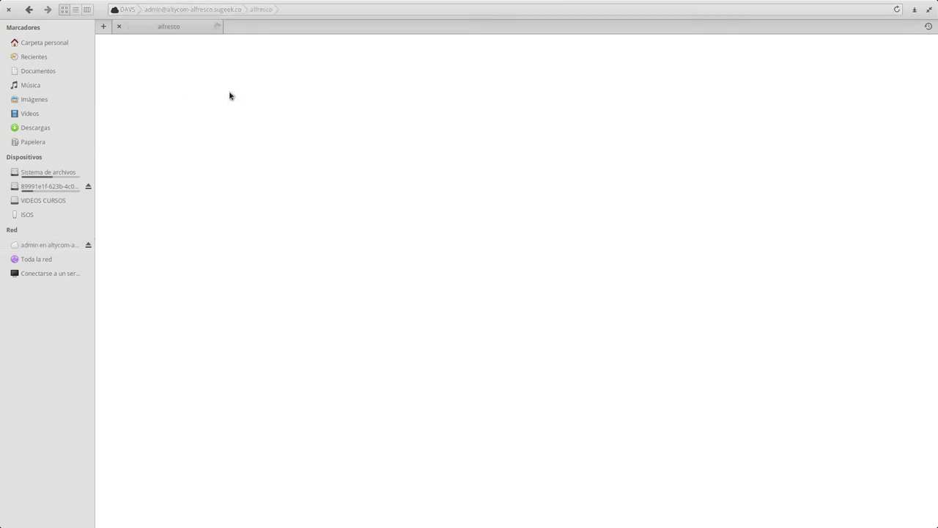
click(201, 69)
click(449, 73)
click(440, 143)
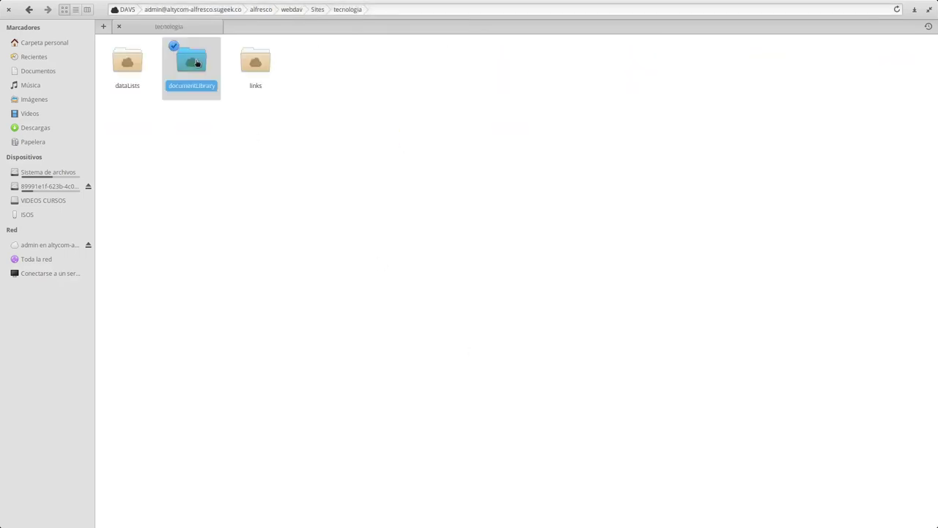
click(185, 58)
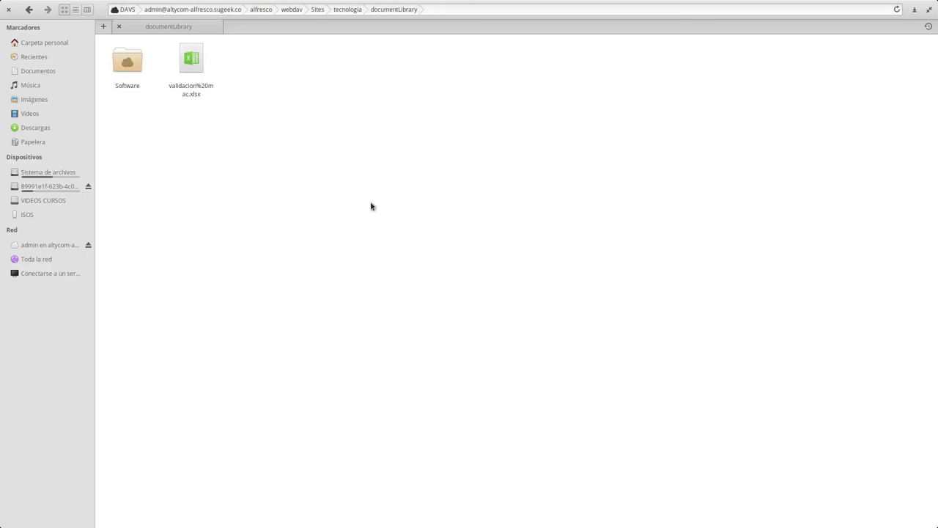
key(ctrl+t)
drag(781, 152, 806, 44)
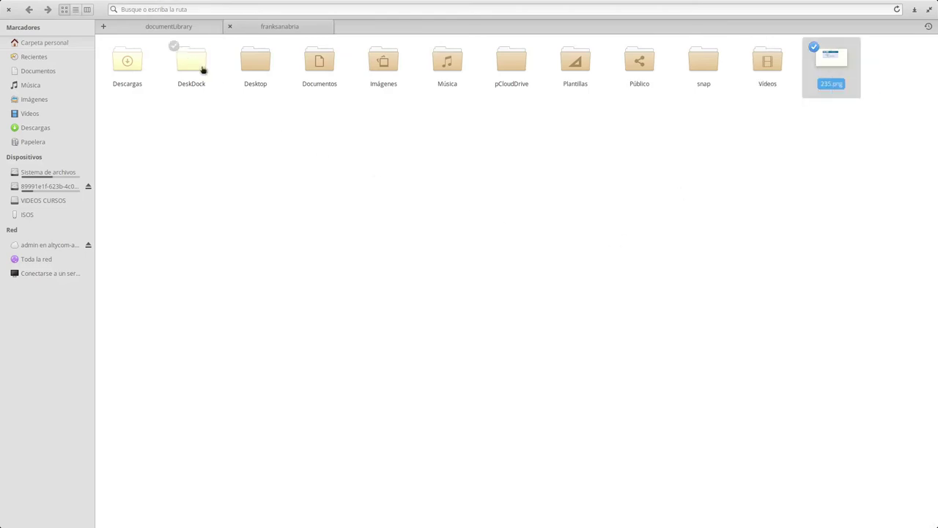
- Paste 235.png into the documentLibrary tab, deselect it, and return to Files
click(170, 27)
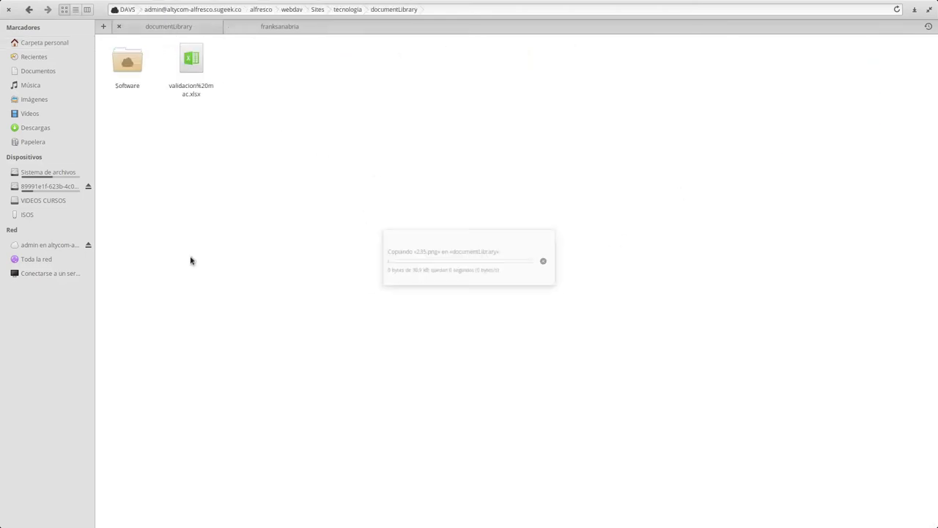
key(ctrl+v)
click(303, 209)
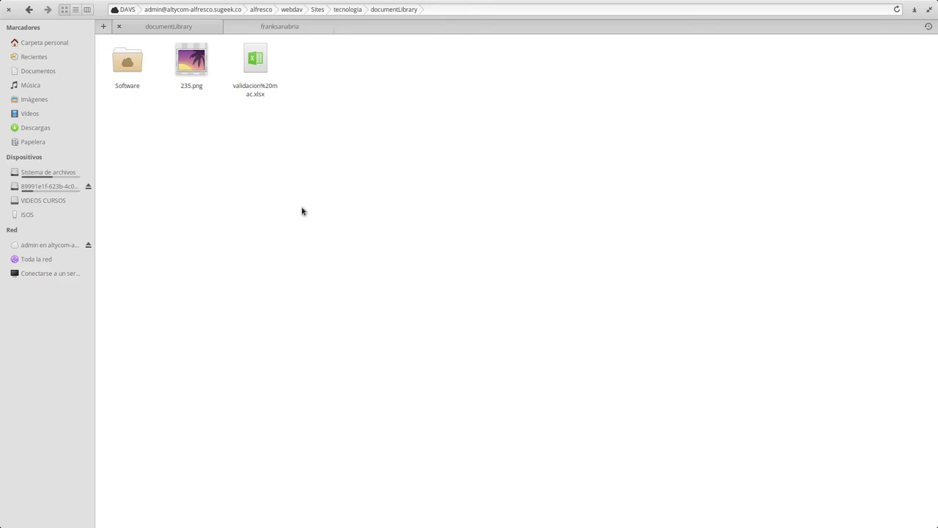
key(super+Down)
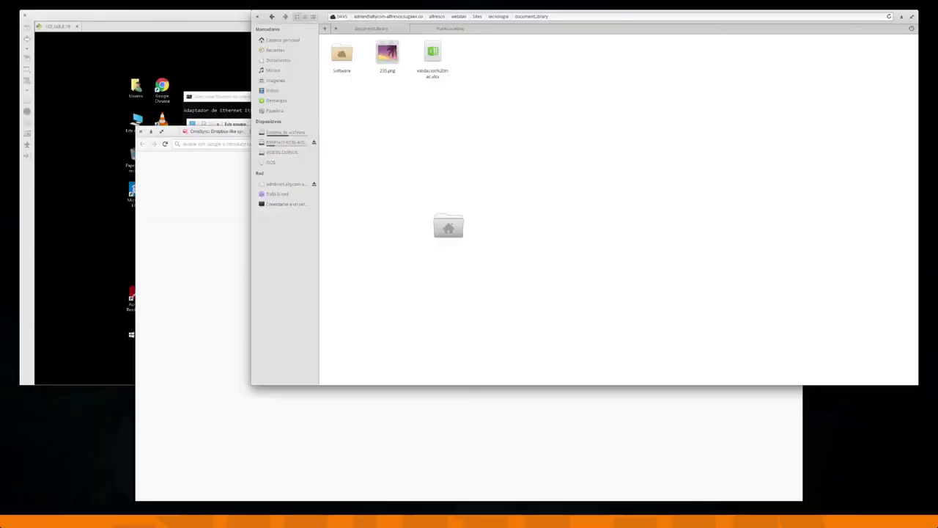
click(664, 155)
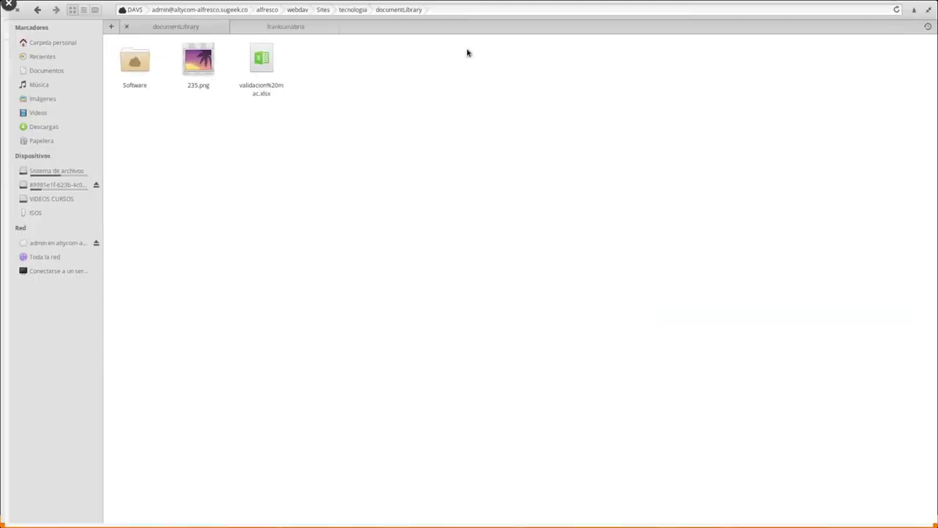
- Force-unmount the Alfresco share, close the extra tab, and switch to Firefox
click(42, 250)
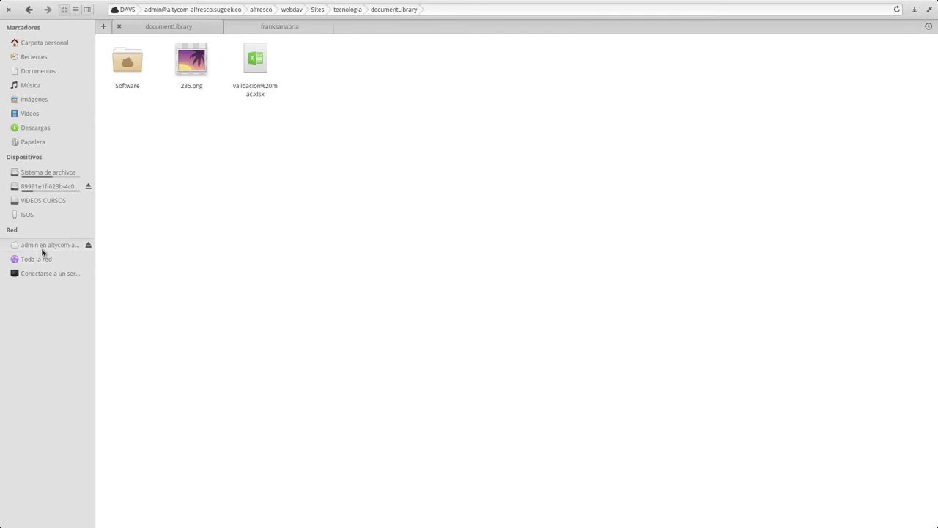
click(88, 245)
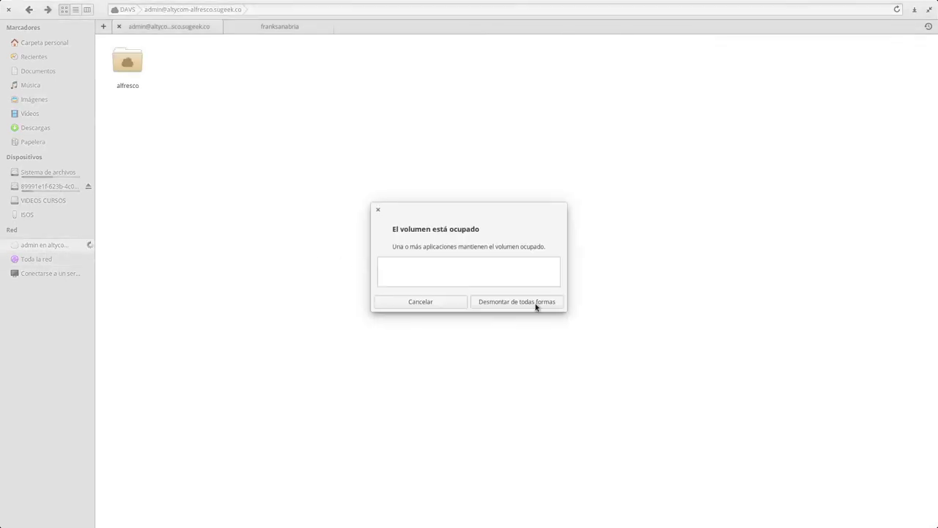
click(425, 305)
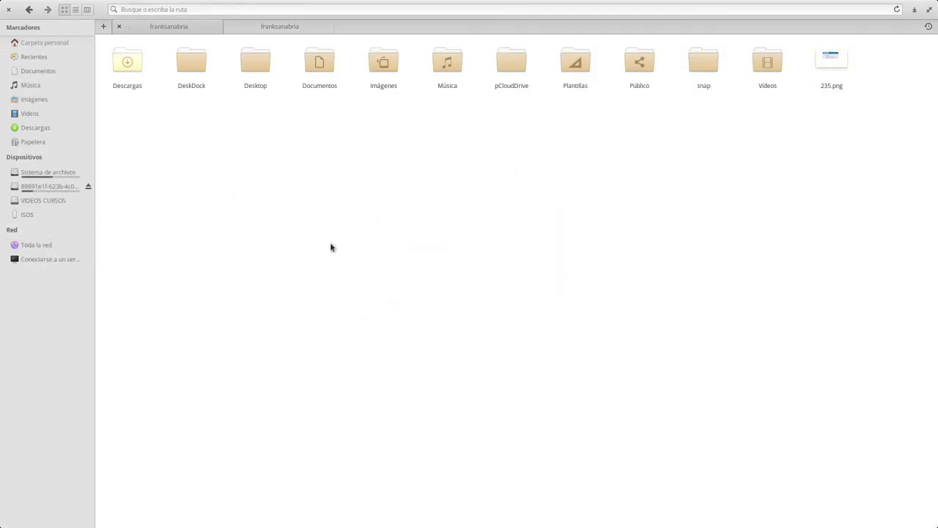
click(232, 27)
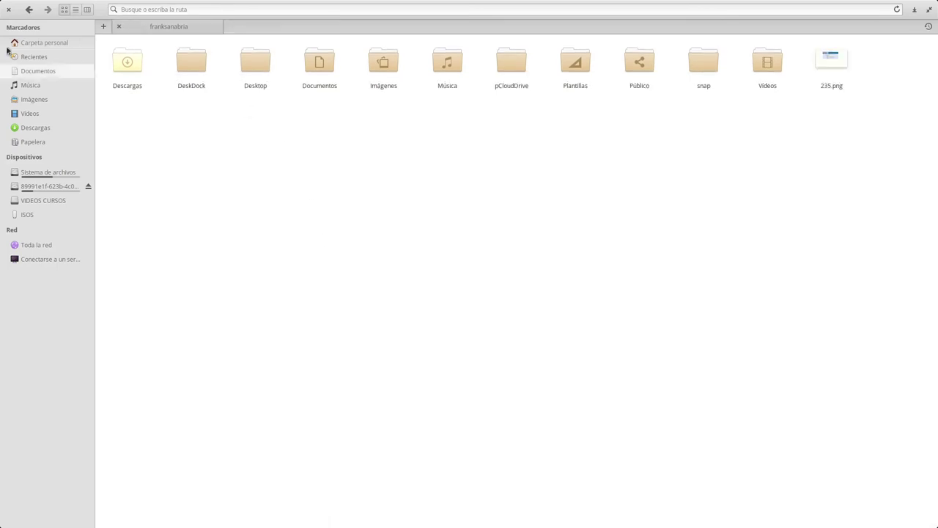
click(9, 10)
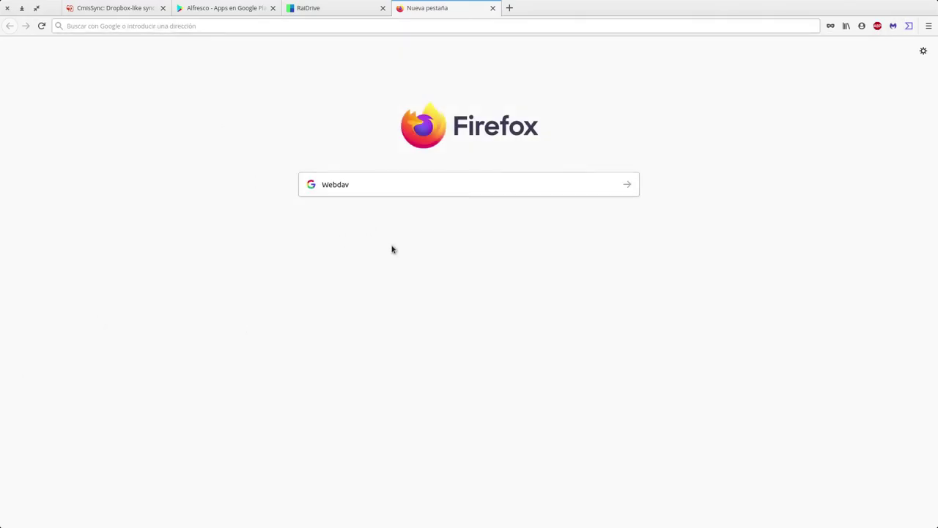
- Delete Webdav from the new-tab search box and go to the Alfresco Google Play tab
click(464, 176)
key(Delete)
click(373, 350)
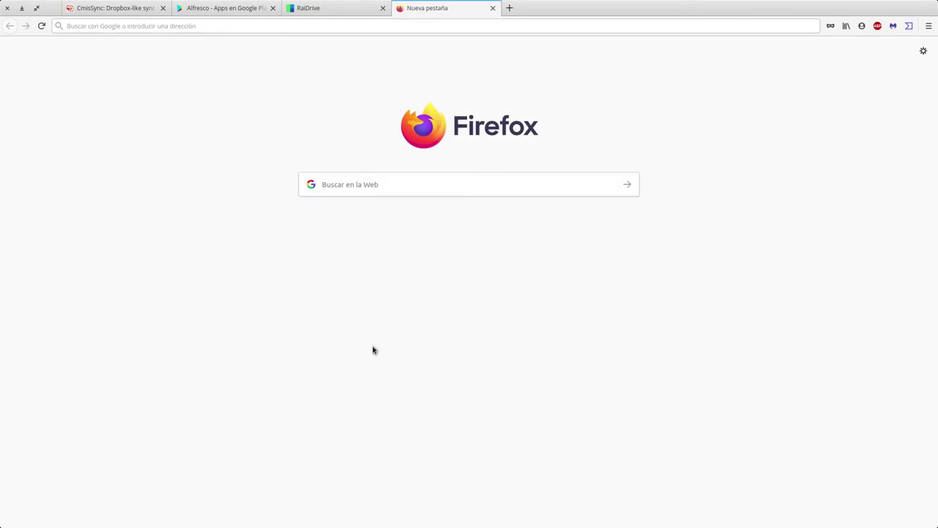
click(230, 8)
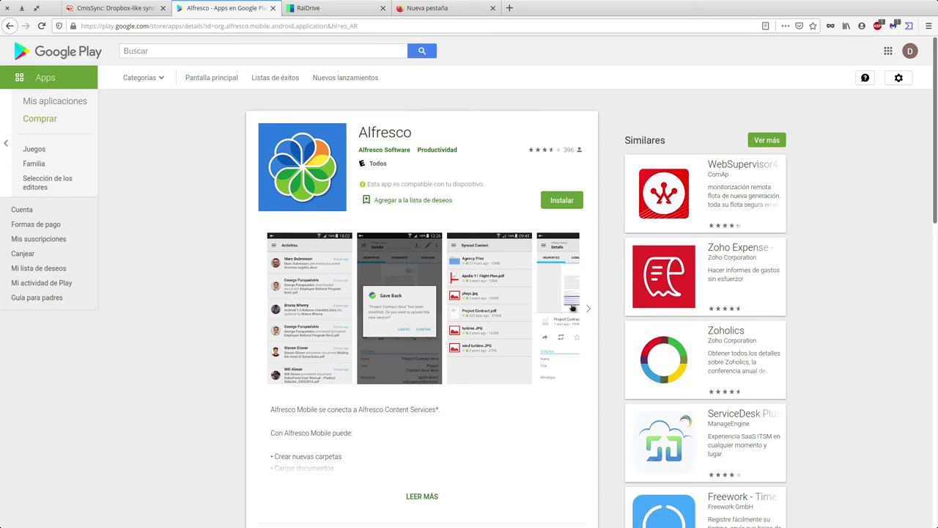
click(565, 305)
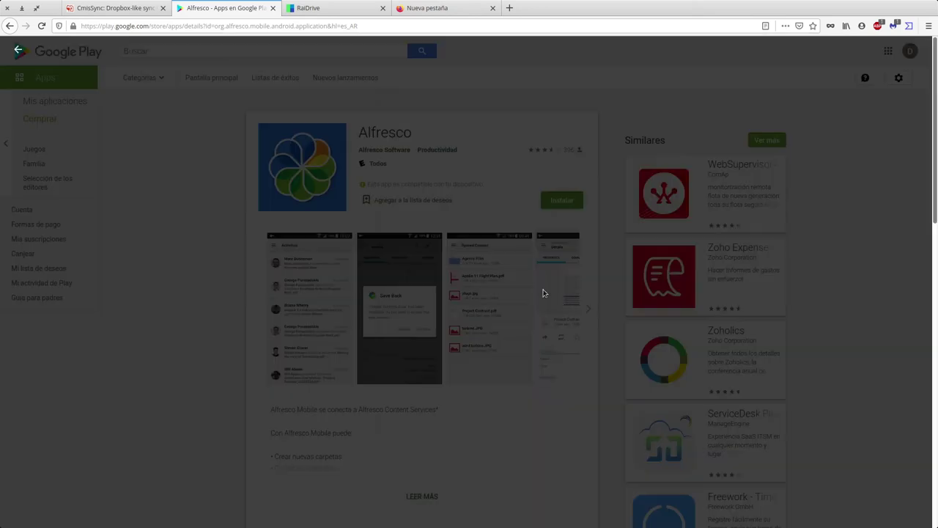
click(907, 294)
click(907, 294)
click(908, 295)
click(908, 295)
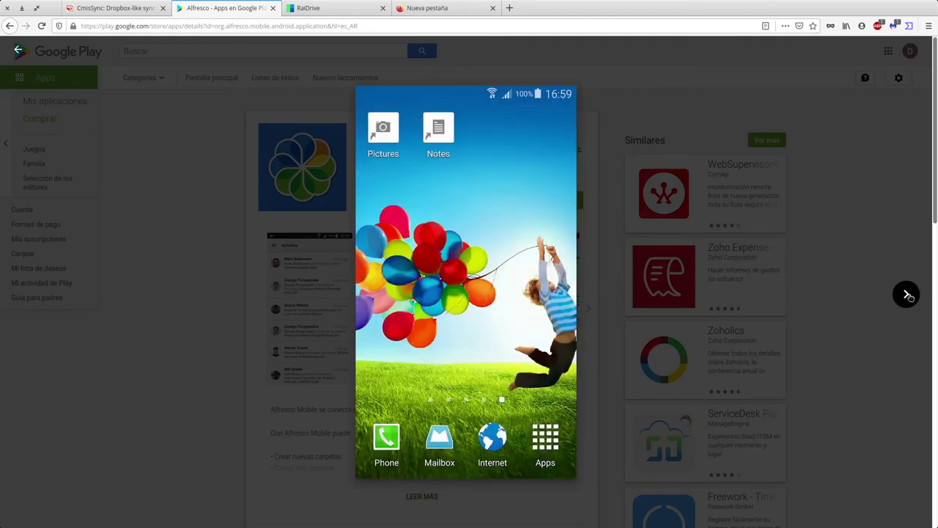
click(908, 295)
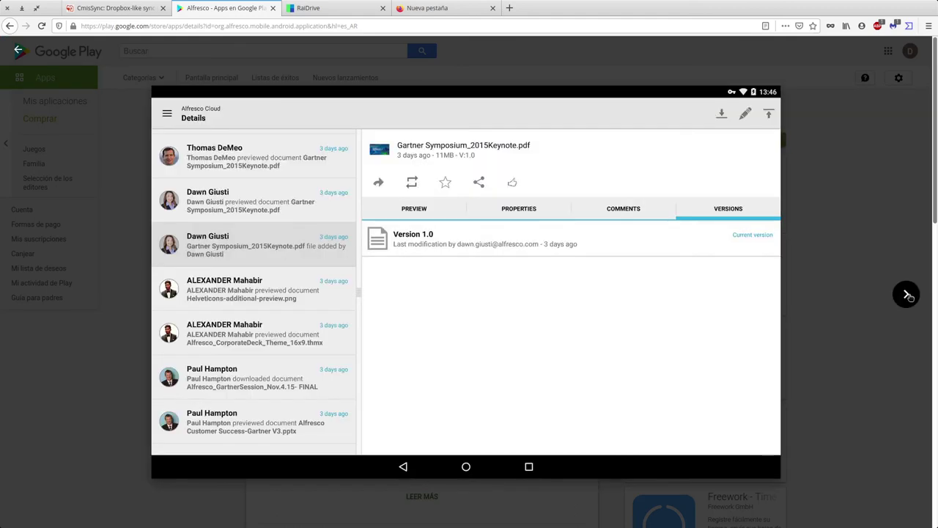
click(908, 295)
key(Right)
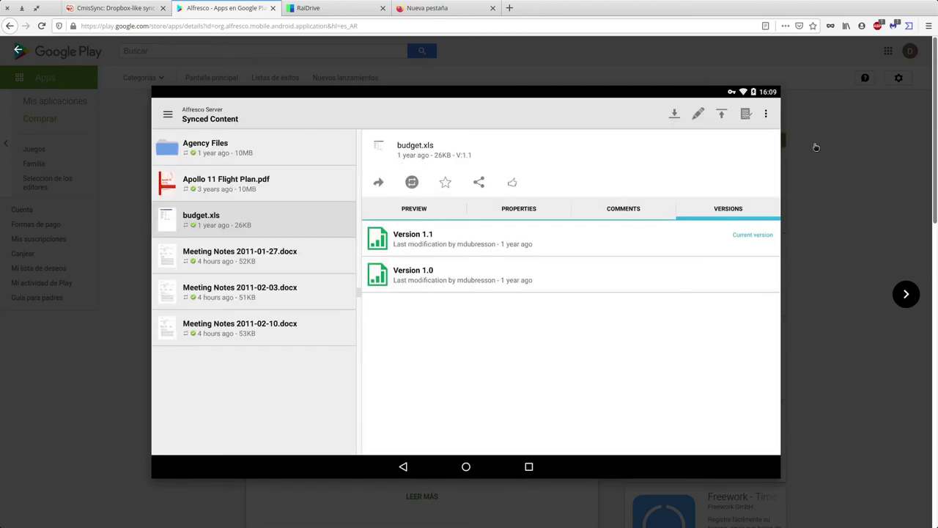
key(Right)
key(Escape)
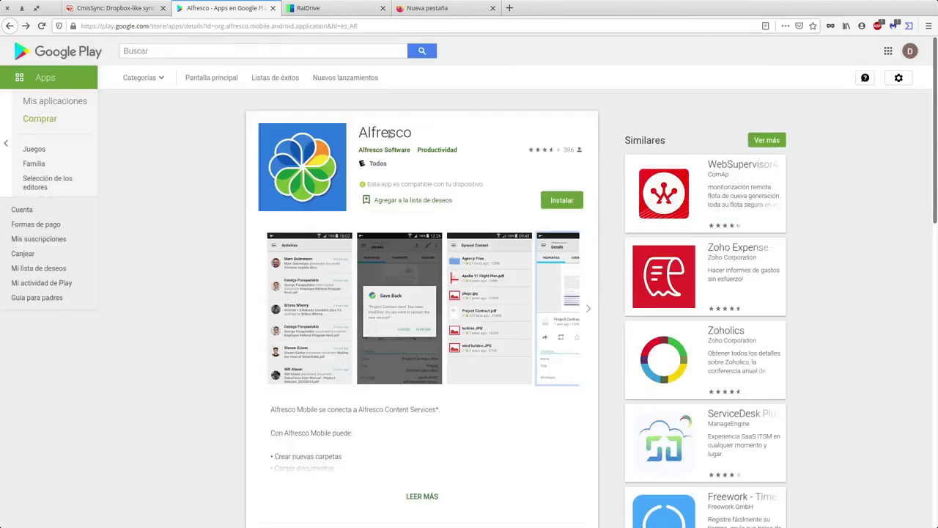
- Close the Google Play tab and open CmisSync's Get page comparing the Free and Business editions
click(273, 8)
click(156, 16)
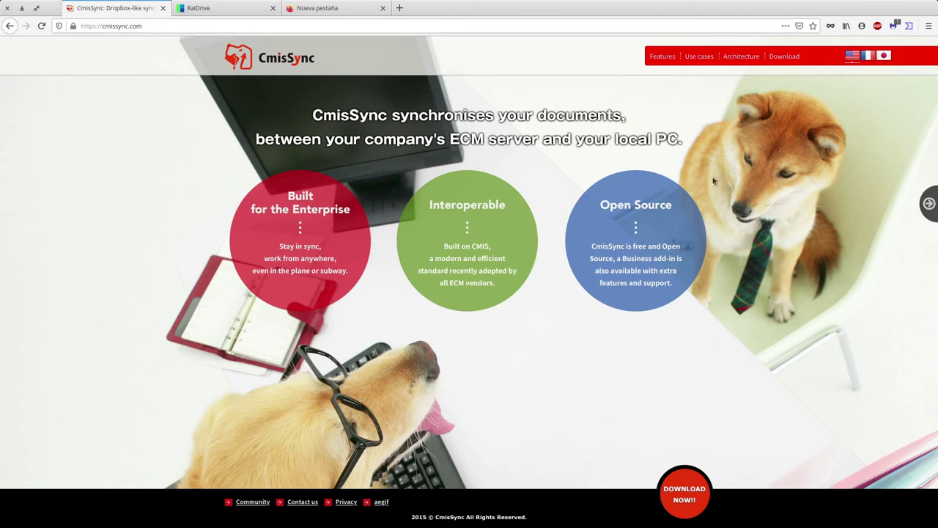
click(686, 496)
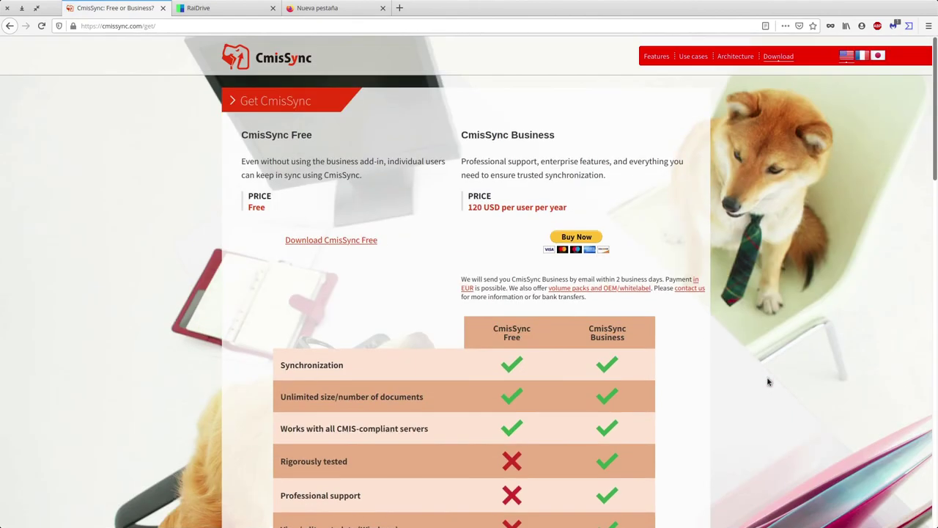
- Scroll through the CmisSync Free vs Business comparison table and feature highlights
scroll(768, 381, down, 3)
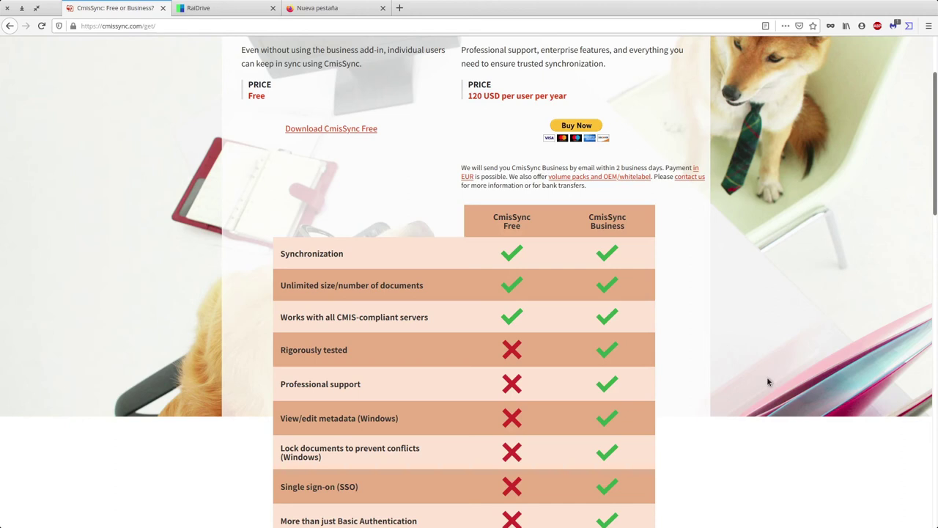
scroll(769, 381, up, 2)
scroll(769, 374, down, 5)
scroll(772, 364, down, 5)
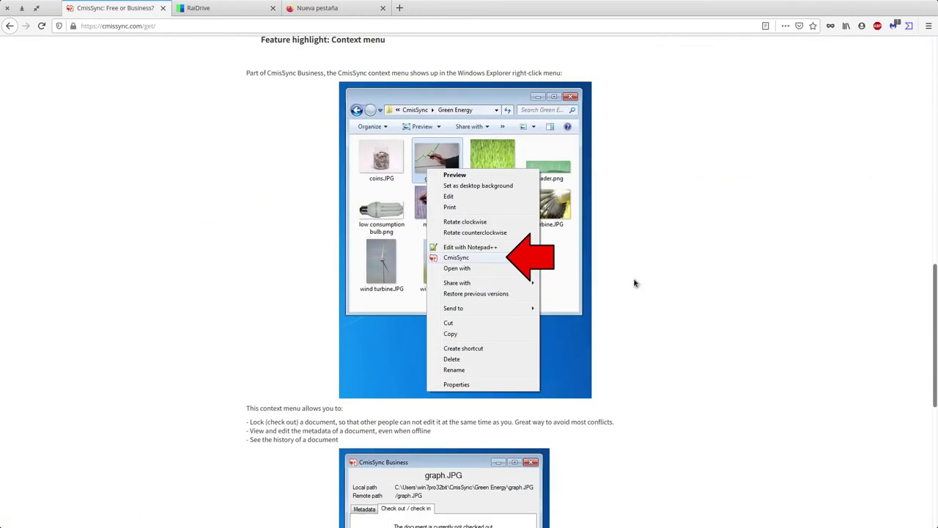
scroll(636, 328, down, 3)
scroll(636, 327, down, 3)
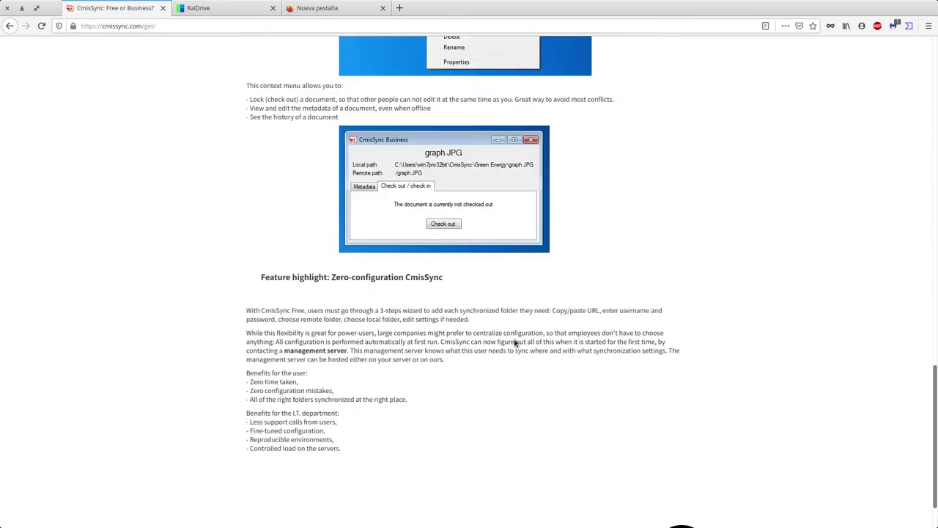
scroll(515, 343, up, 8)
scroll(515, 343, up, 2)
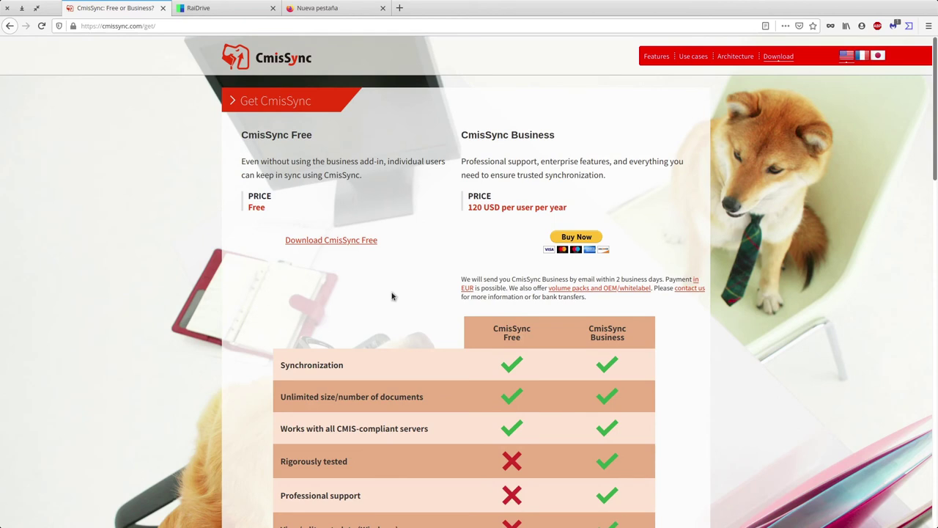
scroll(392, 296, down, 3)
scroll(384, 290, up, 3)
scroll(668, 342, down, 5)
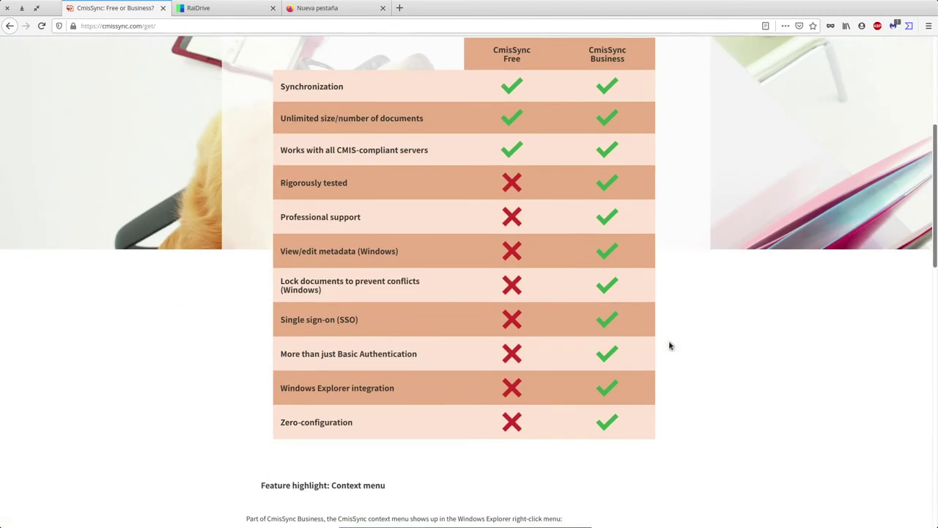
scroll(670, 342, up, 5)
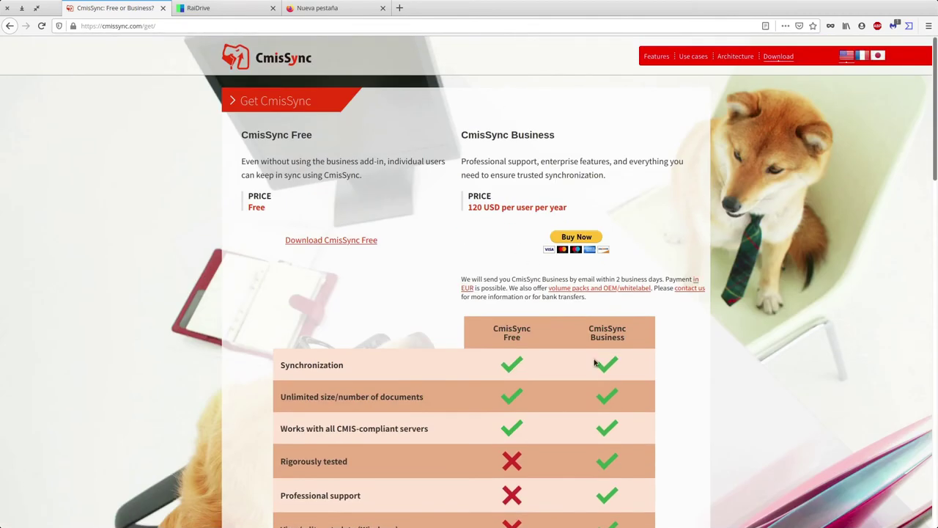
- Close the CmisSync tab and choose Global Forum from RaiDrive's Support menu
click(162, 8)
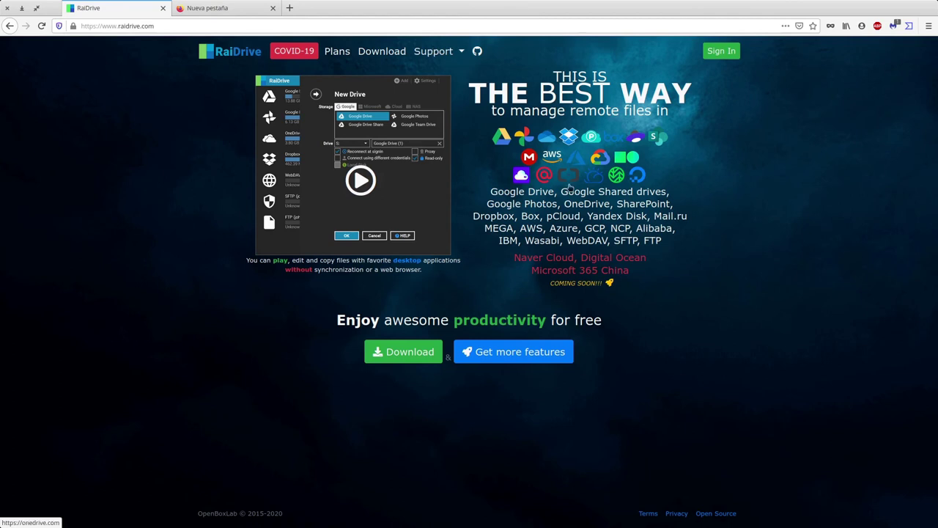
click(442, 56)
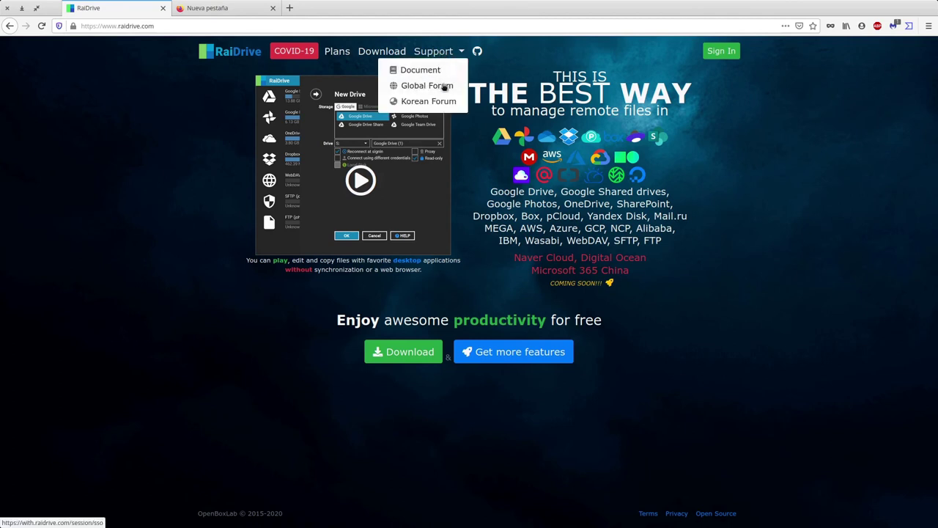
click(442, 86)
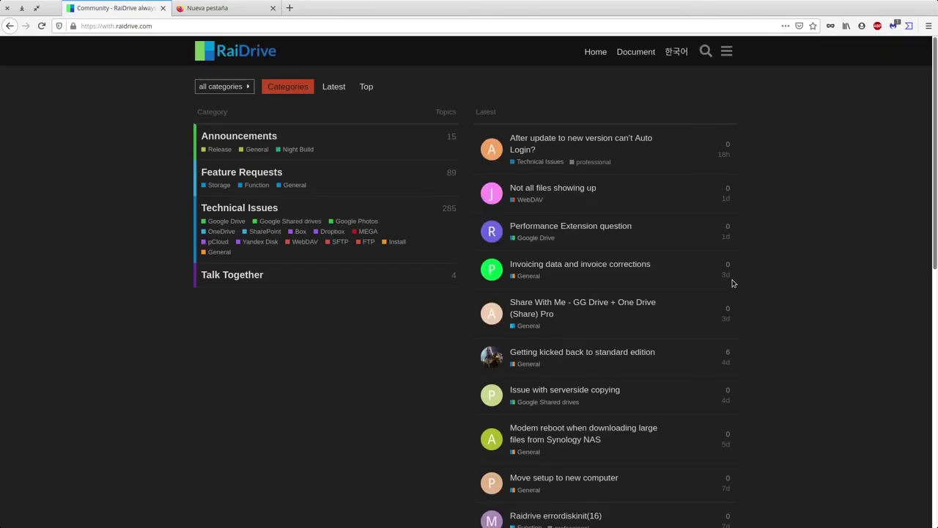
- Browse the forum's Technical Issues category and auto login problem topic, then return to the forum home
click(272, 208)
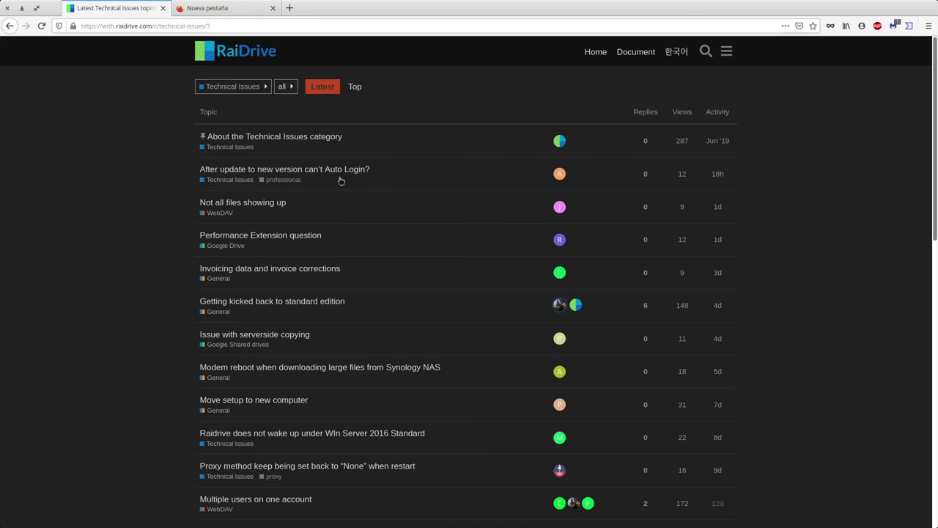
click(290, 168)
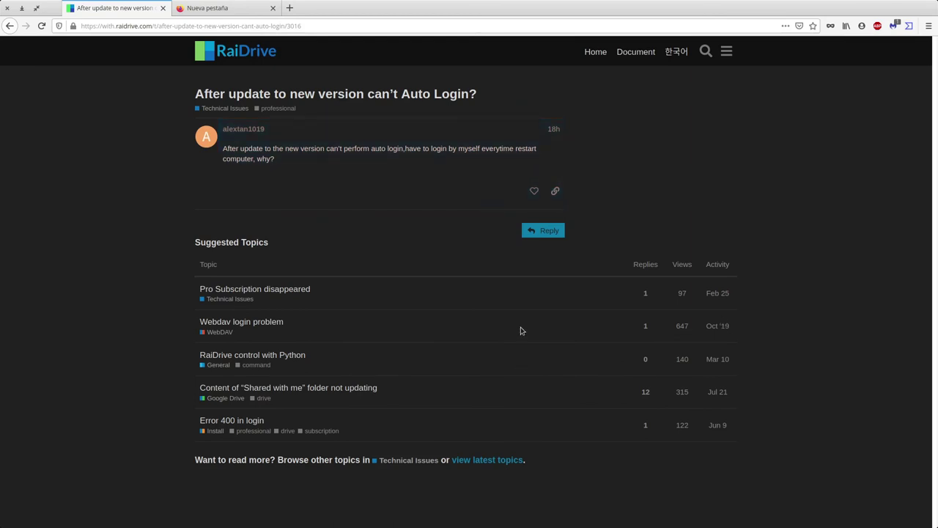
click(10, 26)
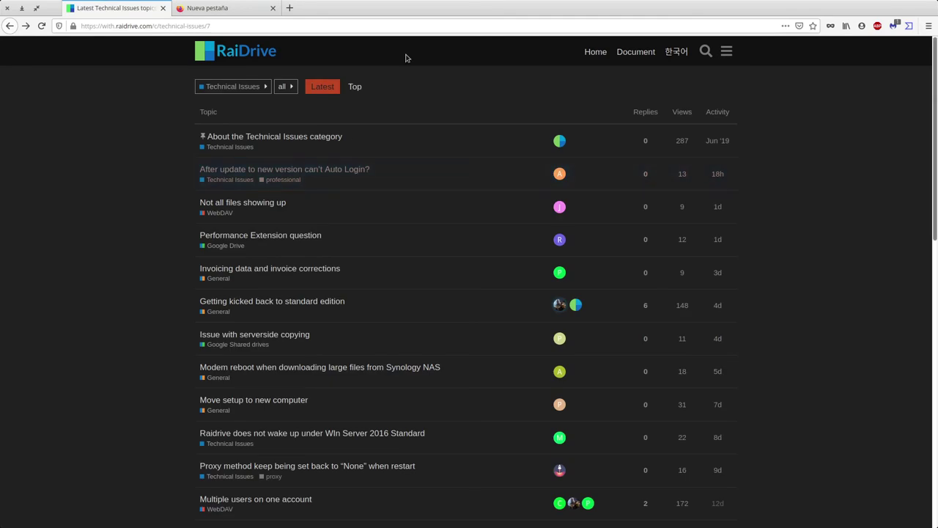
click(238, 63)
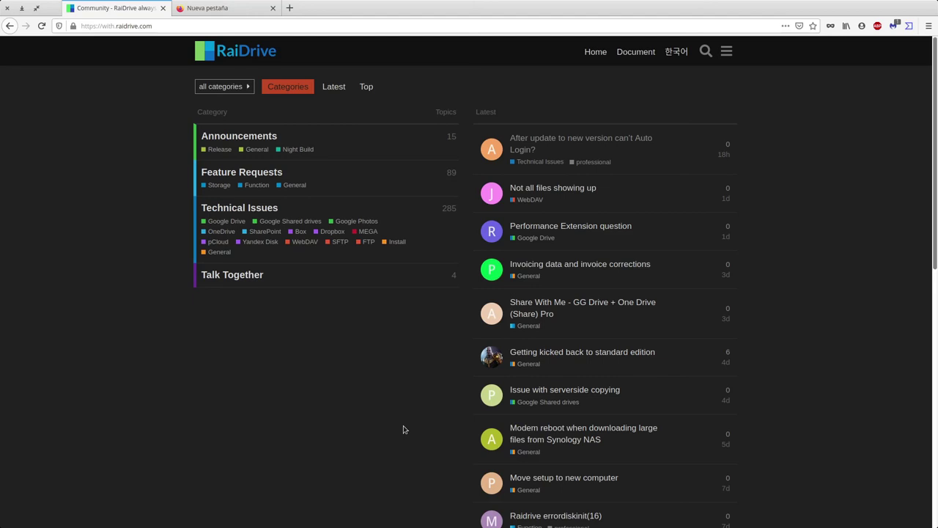
click(235, 57)
- Remove the forum subdomain from the address to load the raidrive.com homepage
click(114, 25)
drag(118, 26, 44, 22)
key(BackSpace)
key(Return)
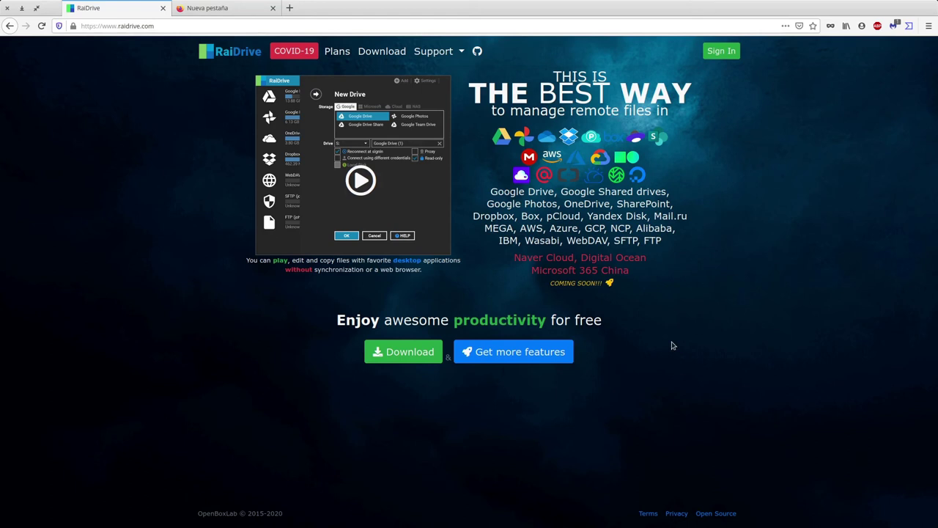
- Search Google for winscp in the empty new tab
click(220, 8)
click(209, 29)
text(winscp)
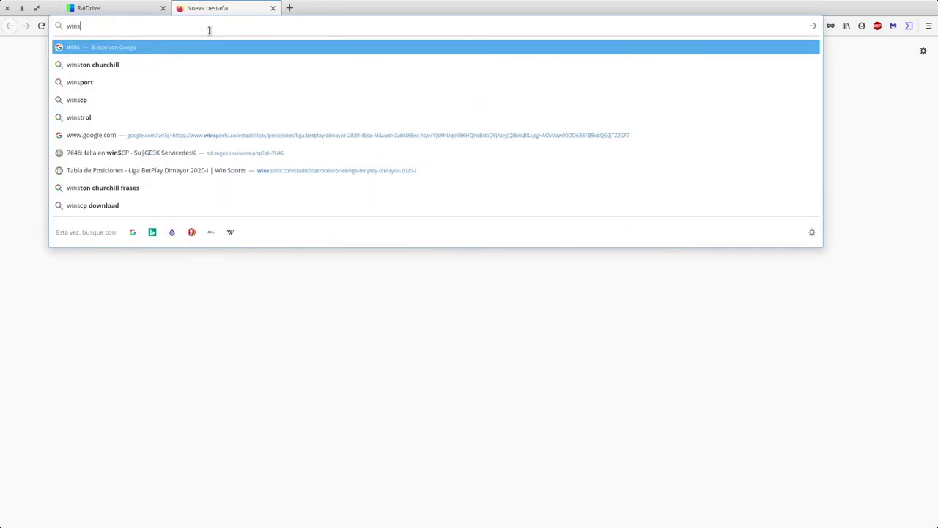
key(Return)
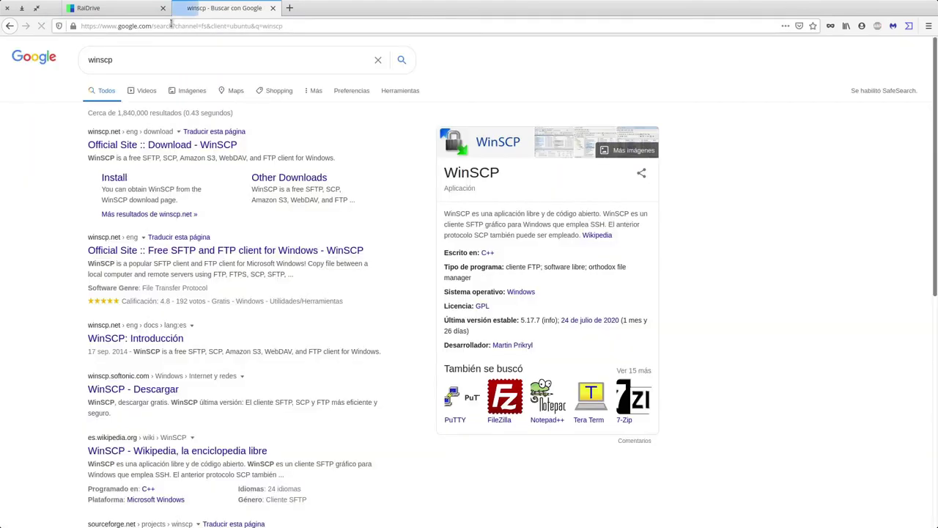
- Close the RaiDrive tab and copy the winscp.net download page address
click(150, 8)
click(163, 8)
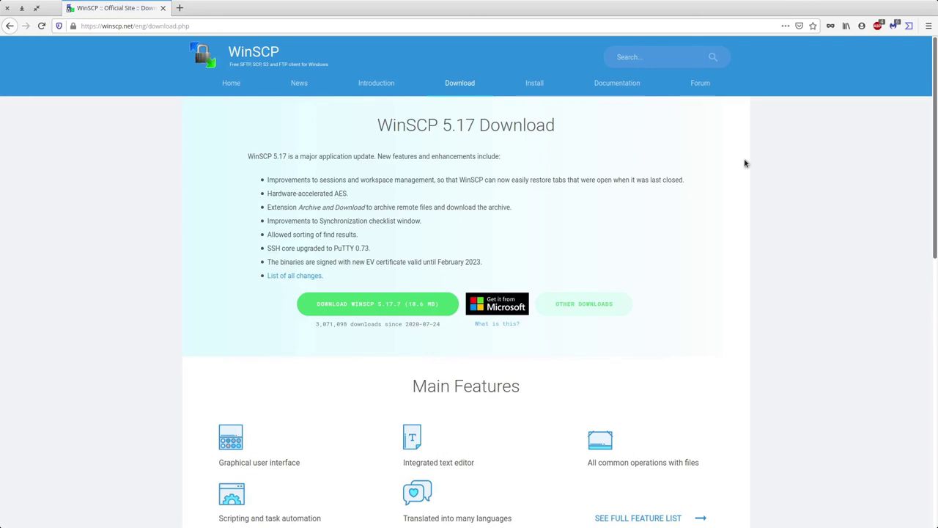
click(184, 29)
key(ctrl+c)
click(63, 267)
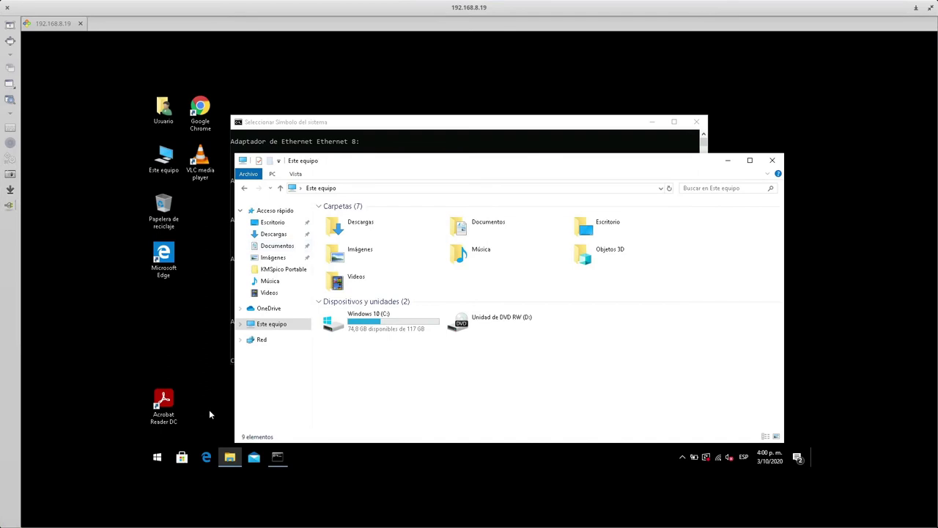
- Launch Chrome on the remote desktop and load the pasted winscp.net download page, maximized
click(156, 456)
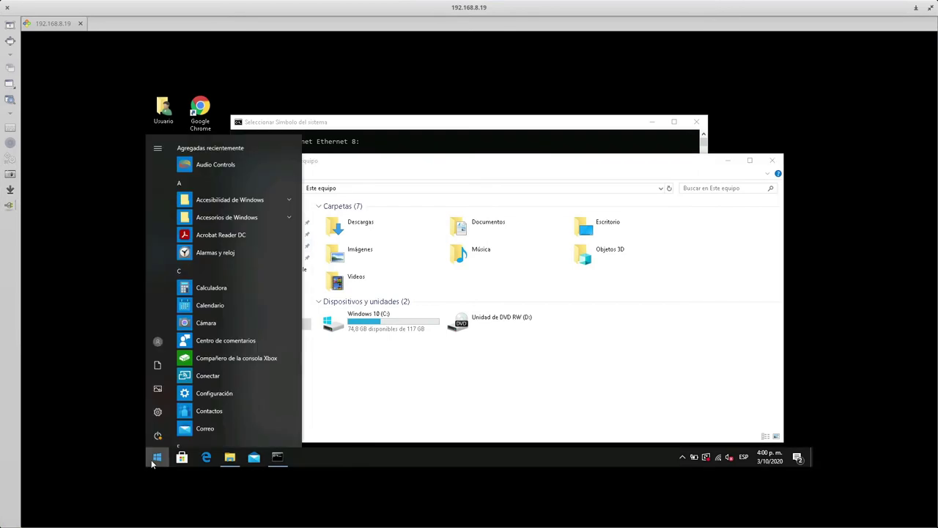
double_click(199, 107)
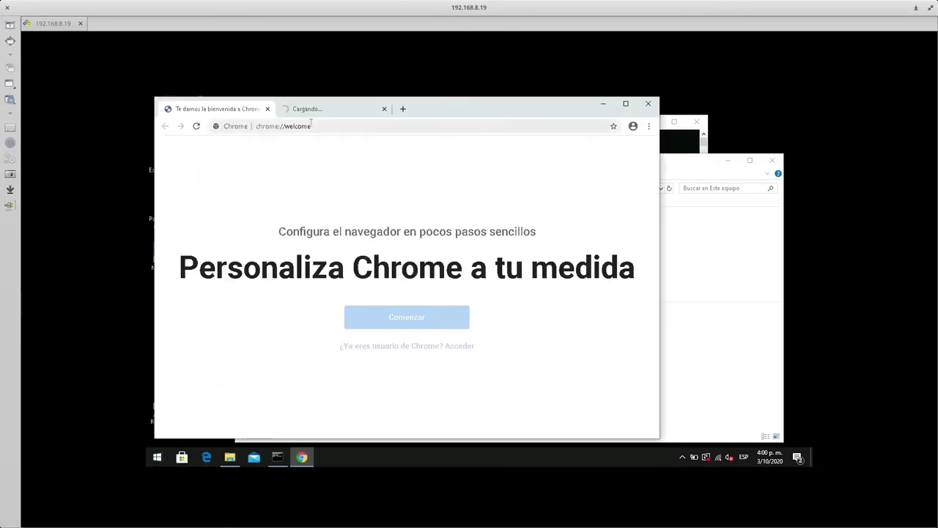
click(308, 126)
key(ctrl+v)
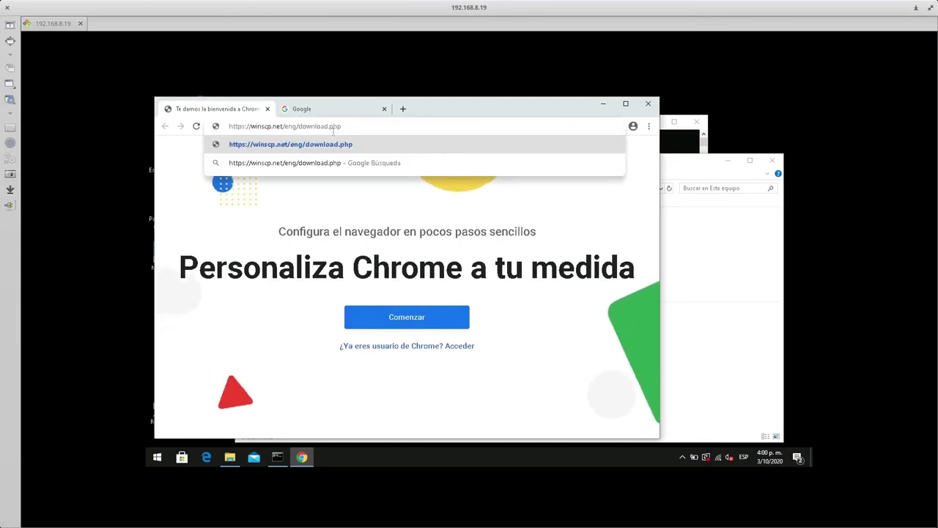
key(Return)
click(384, 109)
double_click(419, 111)
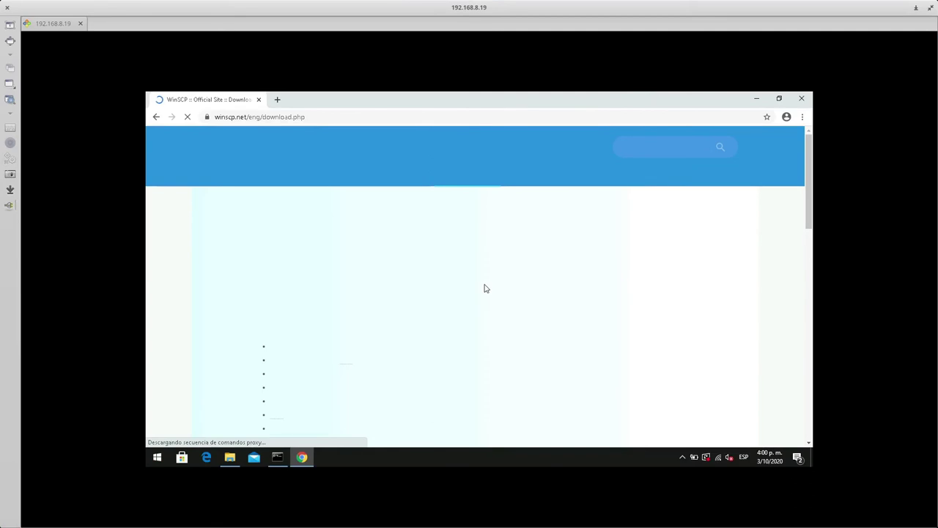
click(763, 136)
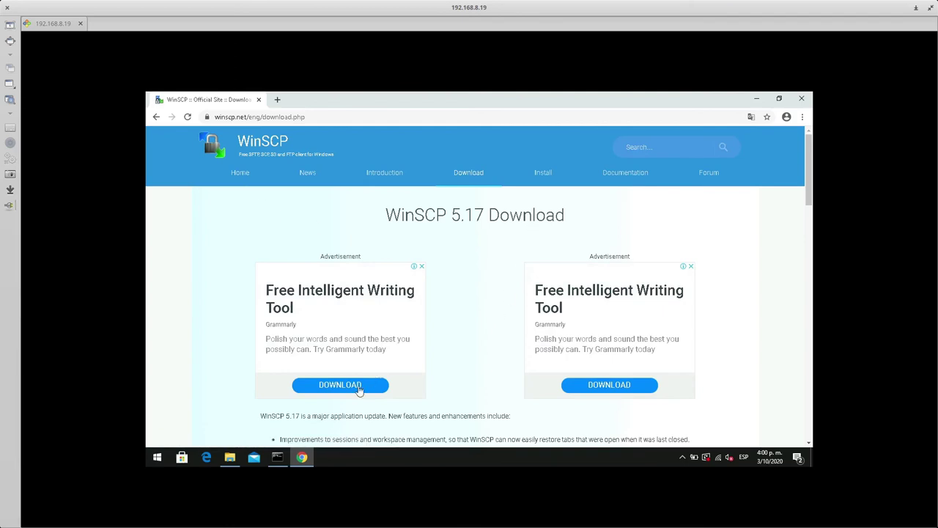
- Download WinSCP 5.17.7 and open the downloaded WinSCP-5.17.7-Setup.exe
scroll(480, 374, down, 2)
click(423, 415)
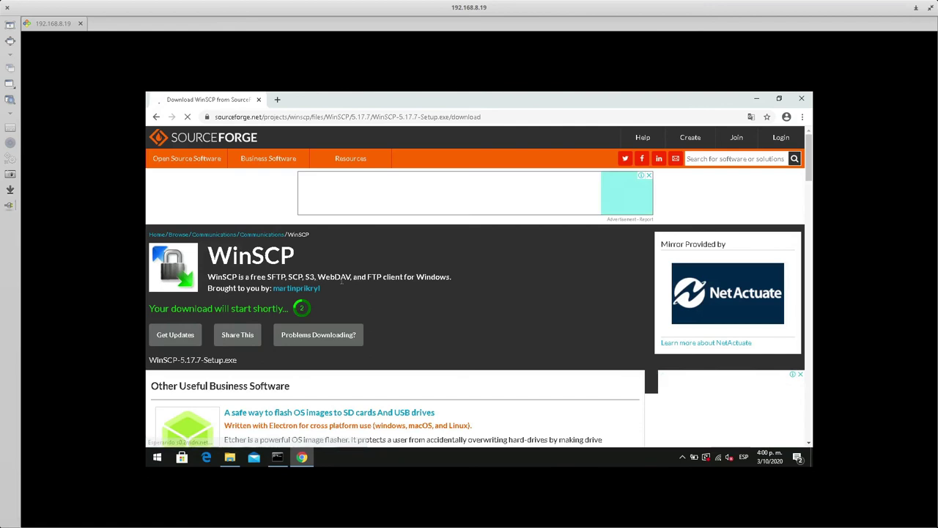
drag(317, 277, 348, 281)
click(354, 288)
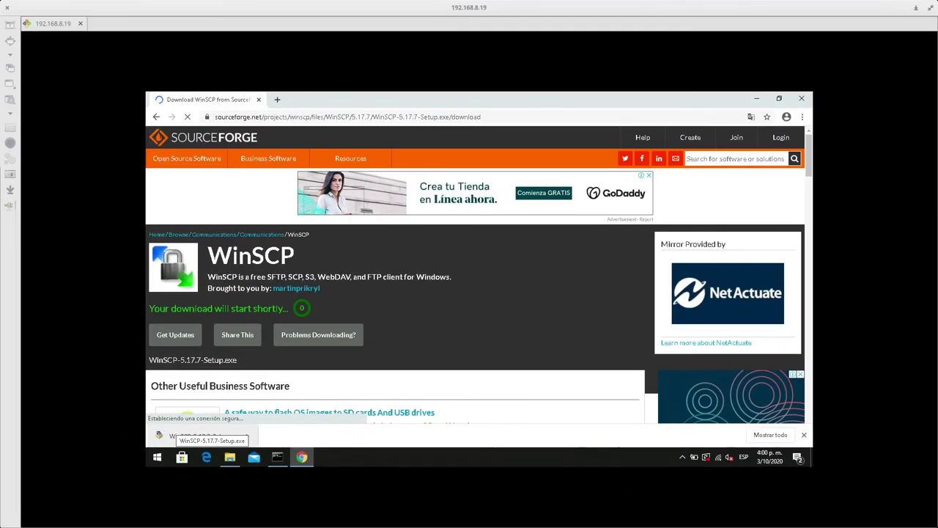
click(180, 435)
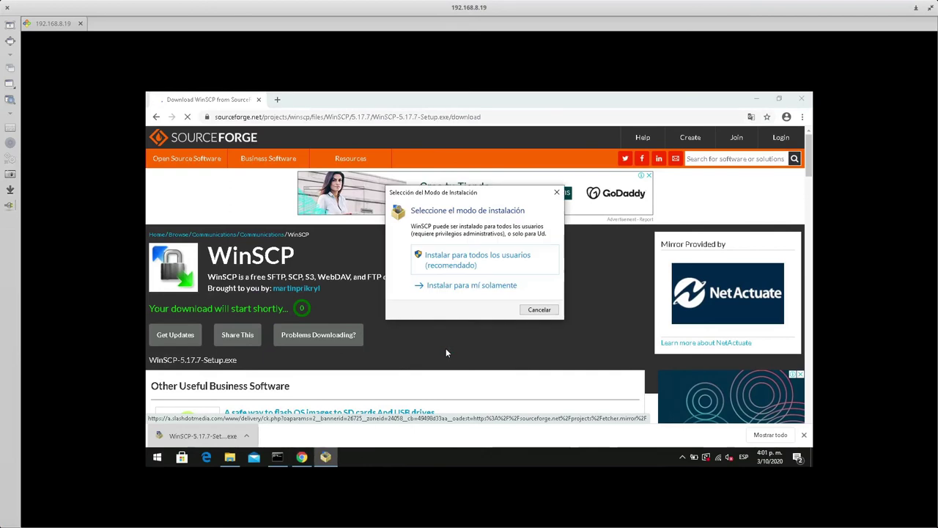
- Install WinSCP 5.17.7 for all users with typical setup and Explorer interface, then launch it
click(456, 260)
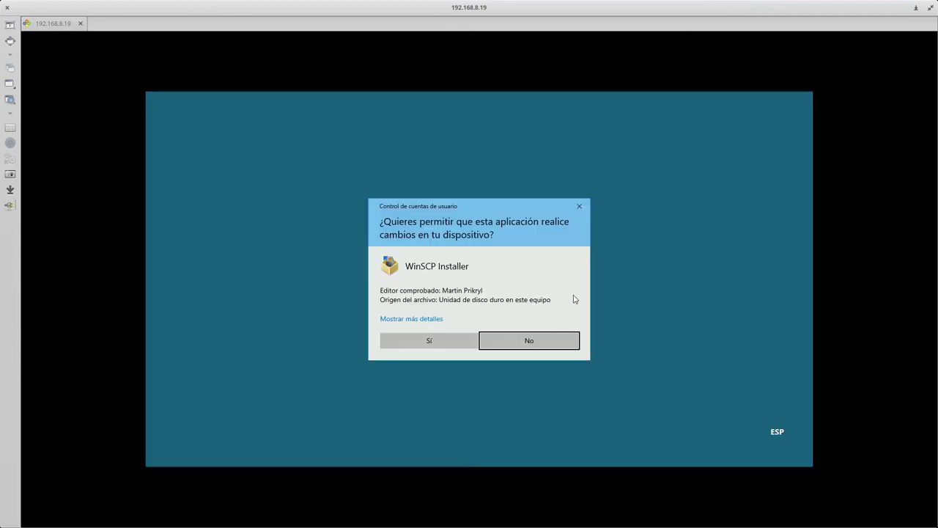
click(405, 341)
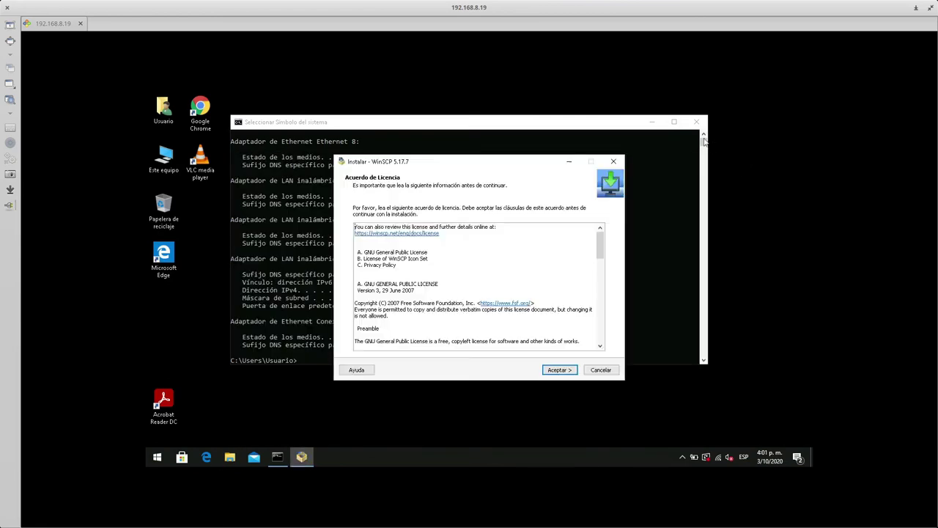
click(565, 370)
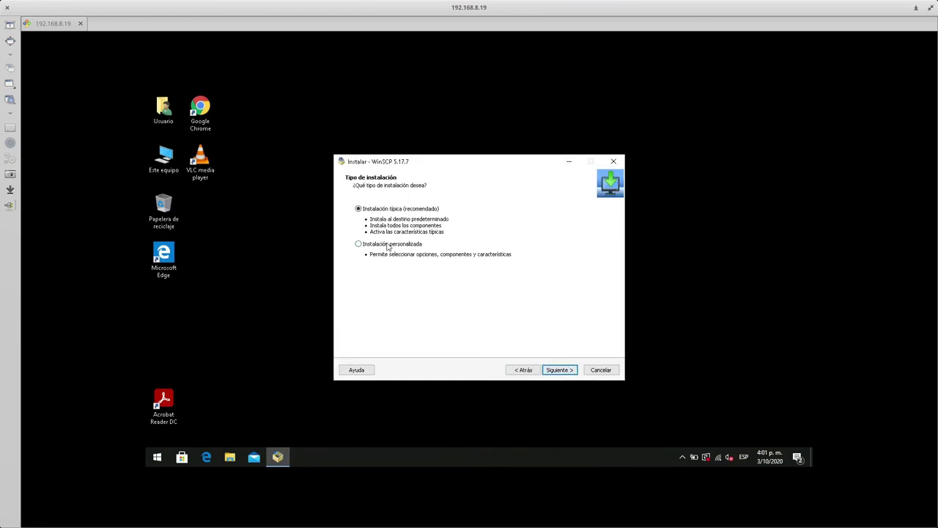
click(558, 370)
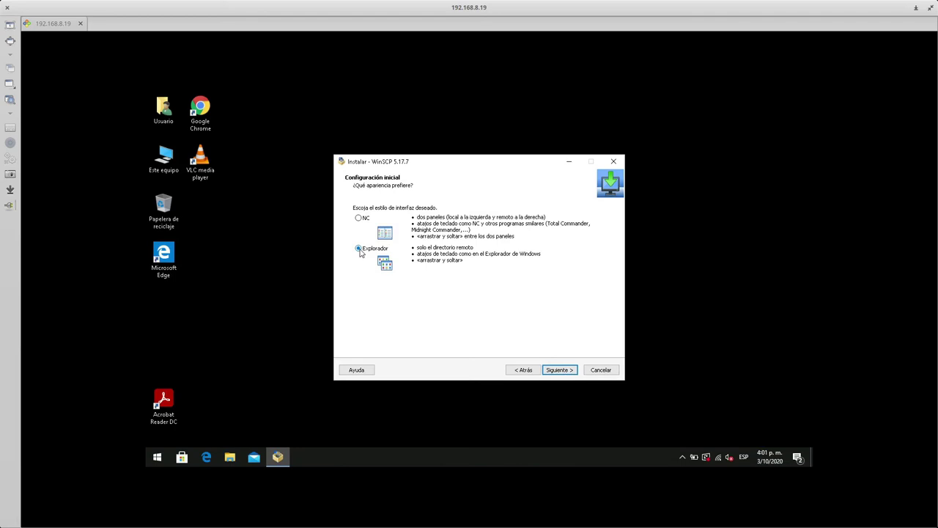
click(566, 368)
click(555, 371)
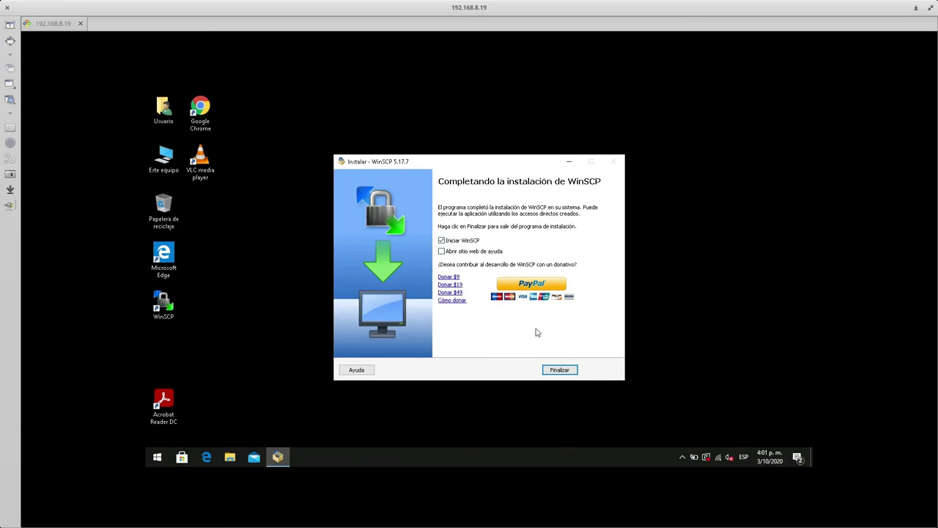
click(558, 370)
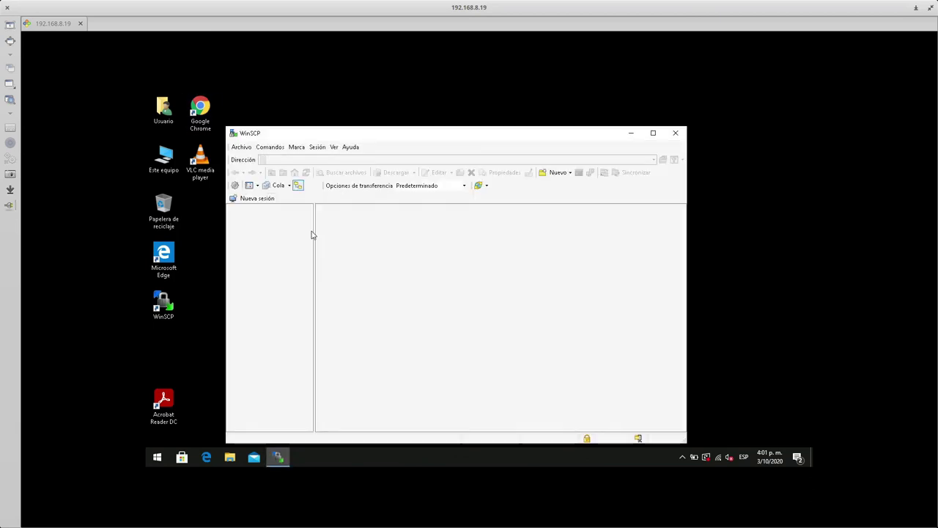
- Set the protocol to WebDAV with implicit TLS and enter host altycom-alfresco.sugeek.co
click(460, 226)
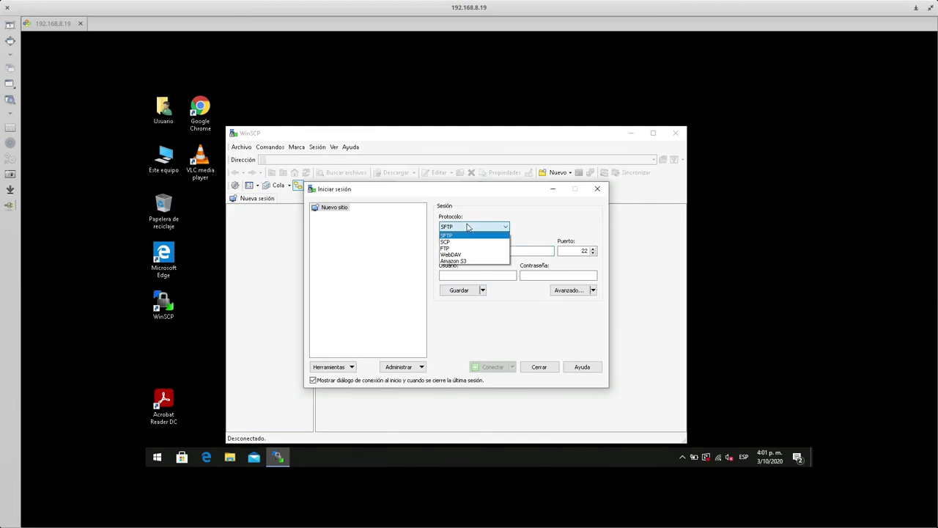
click(472, 250)
click(473, 252)
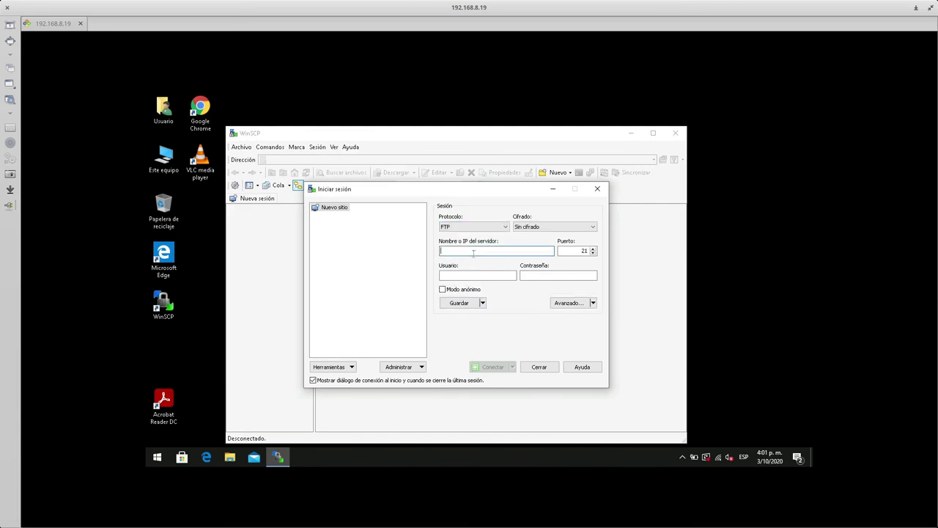
text(altycom-alfresco.s)
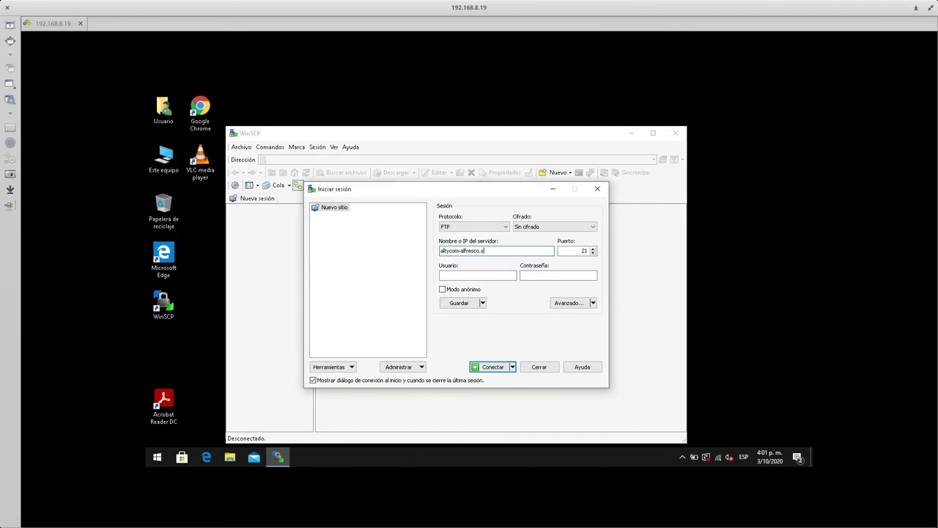
text(ugeek.co)
click(506, 227)
click(473, 256)
click(555, 226)
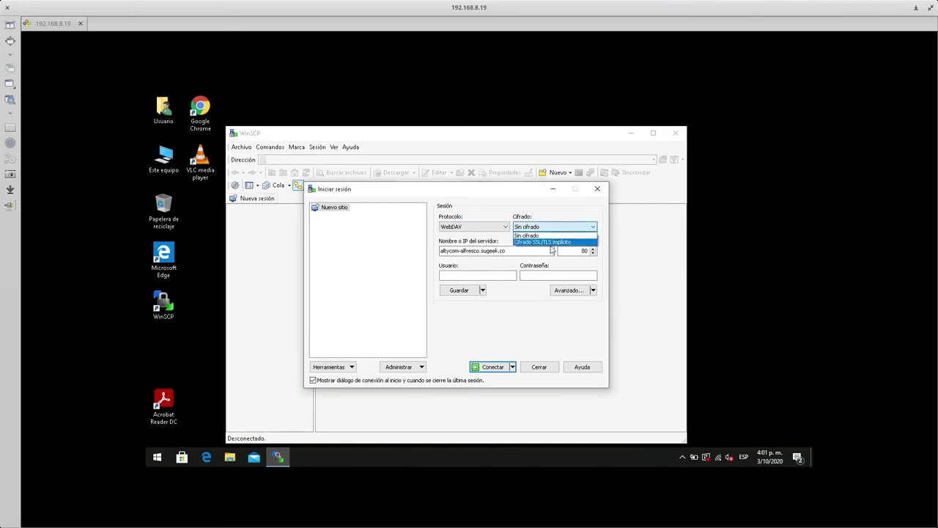
click(550, 239)
- Enter the user name, fixing text mistakenly typed into the host and port fields
click(466, 276)
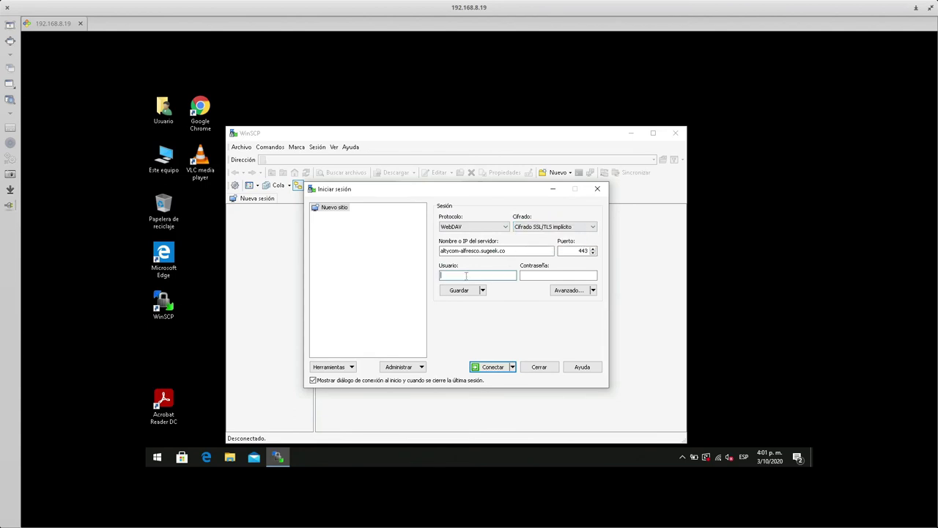
text(admin)
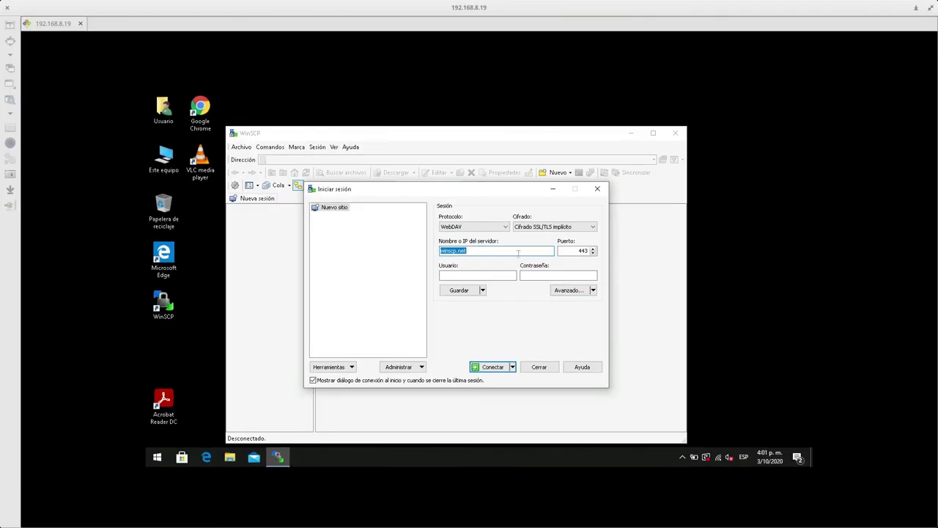
text(a)
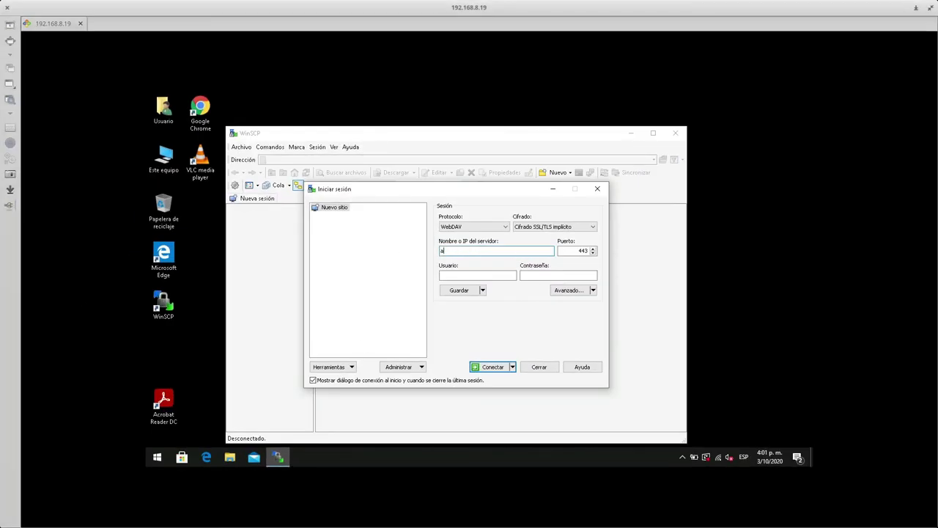
text(ltycom-alfresco.sugeek.co)
key(Tab)
key(Tab)
text(a)
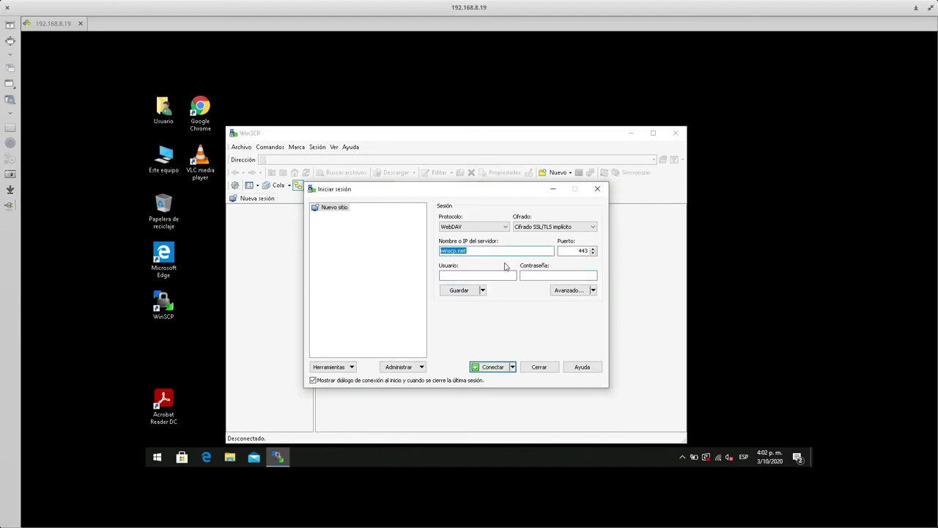
click(503, 251)
double_click(503, 250)
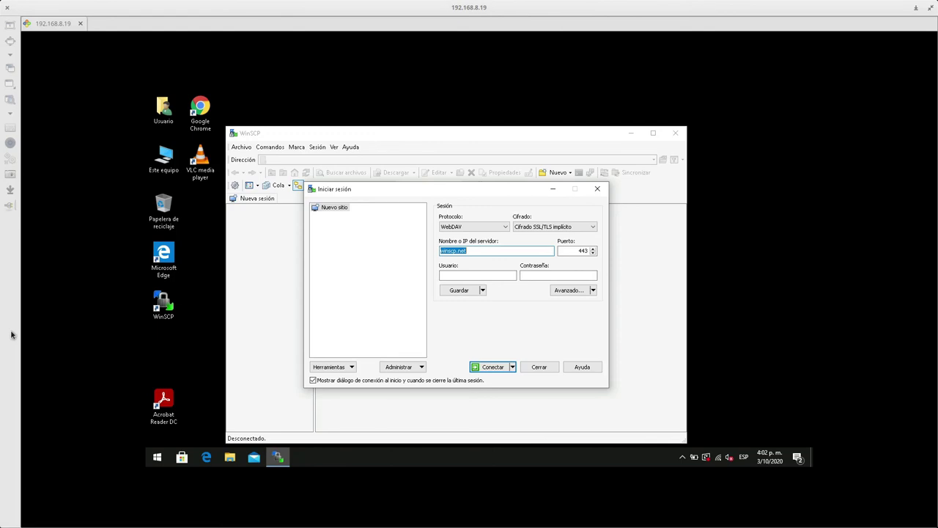
- Paste the account password and re-paste the Alfresco host name into the server field
click(548, 275)
key(ctrl+v)
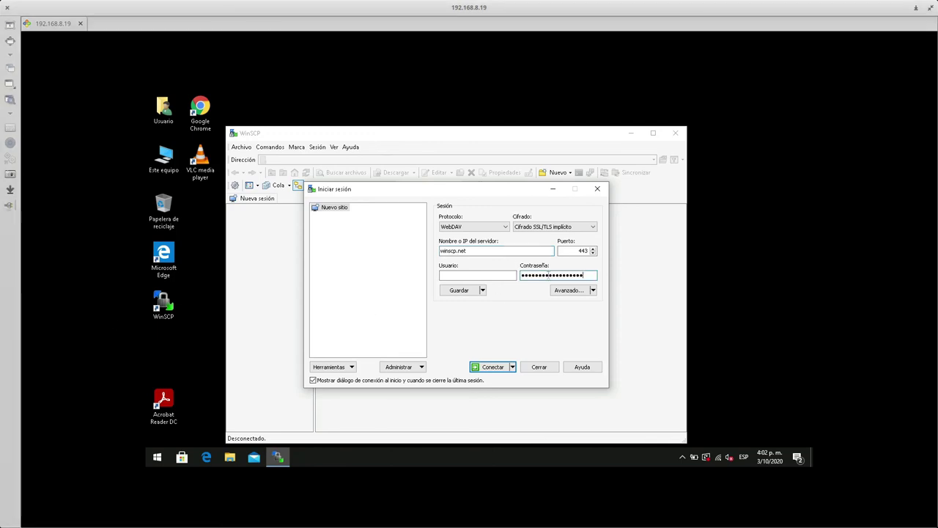
click(496, 277)
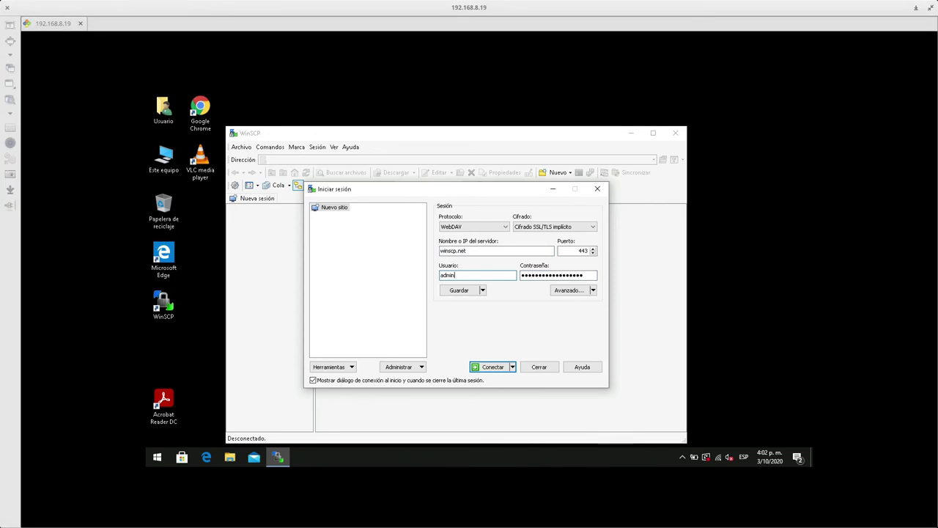
click(474, 250)
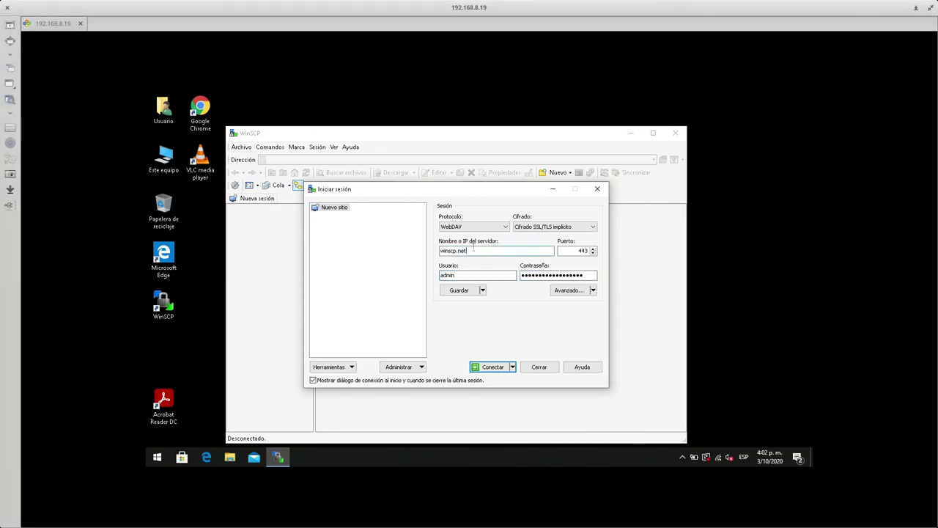
double_click(474, 250)
text(altycom-alfresco.sugeek.co)
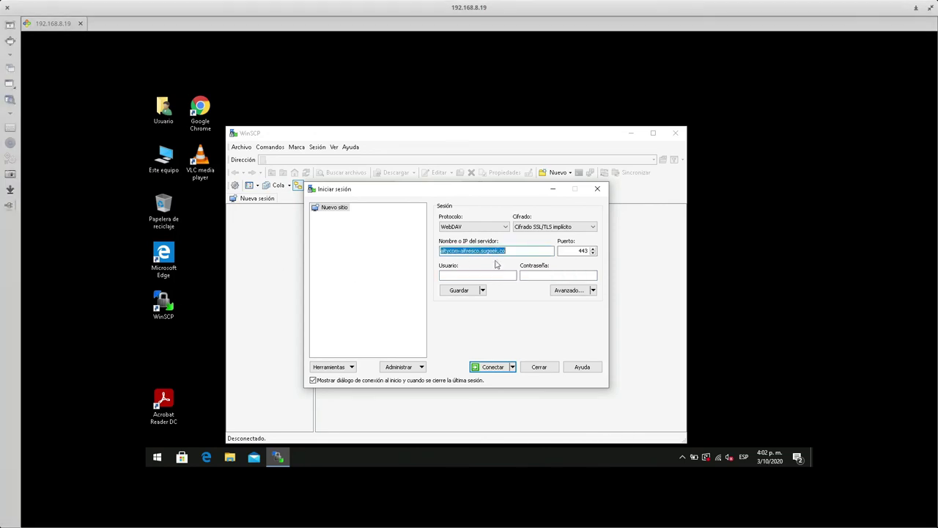
click(499, 274)
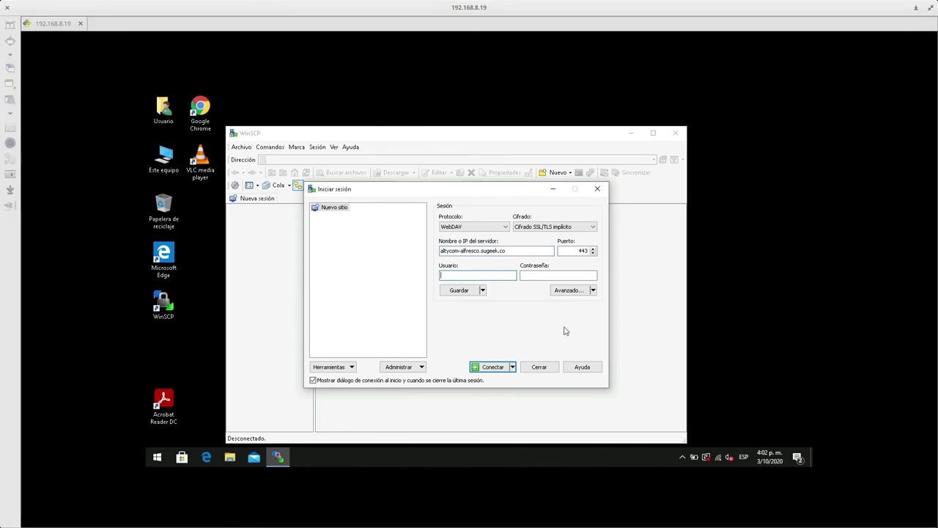
click(552, 275)
key(ctrl+v)
click(456, 275)
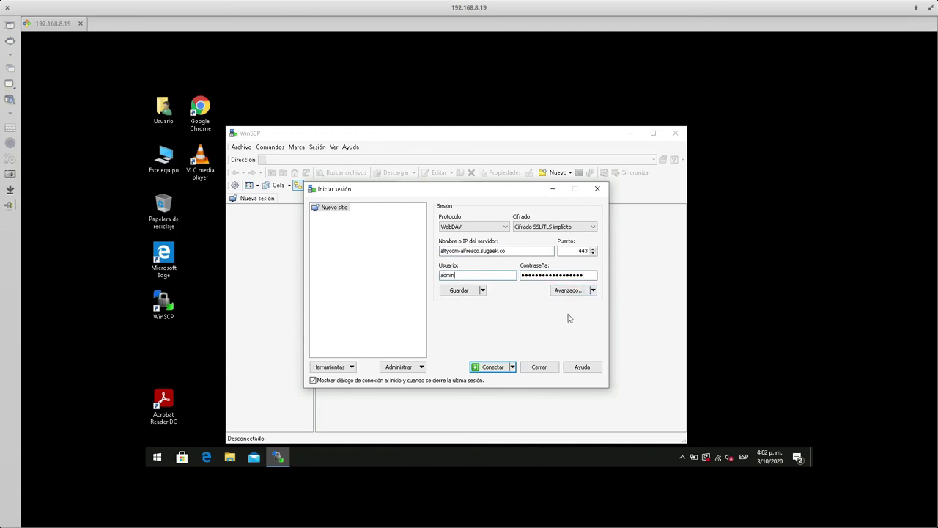
- In Advanced settings > Directories, set the remote directory to /alfresco/webdav/Sitios
click(580, 293)
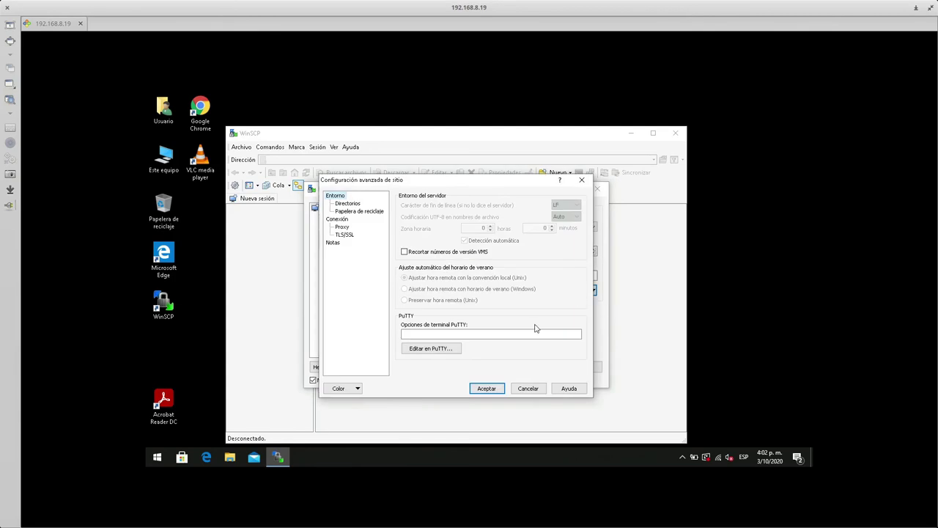
click(348, 206)
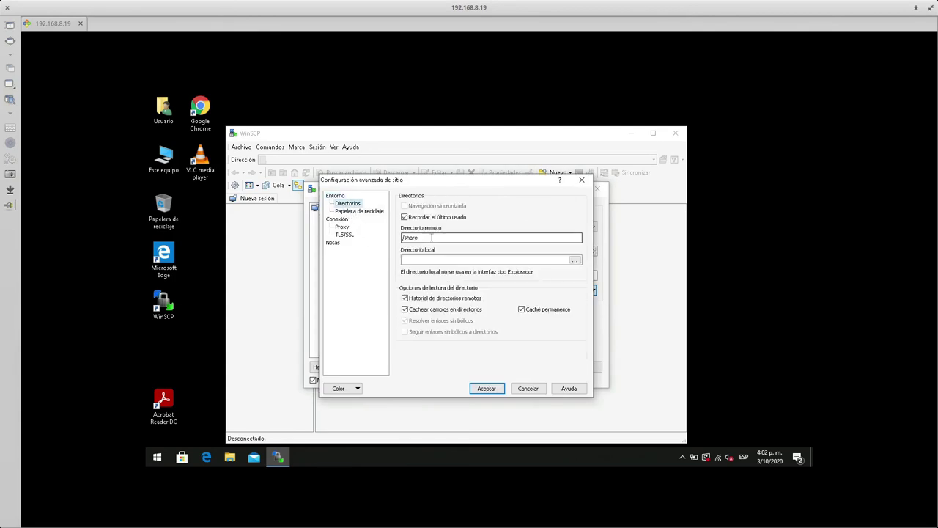
drag(424, 238, 398, 242)
text(/webdav/Sitios)
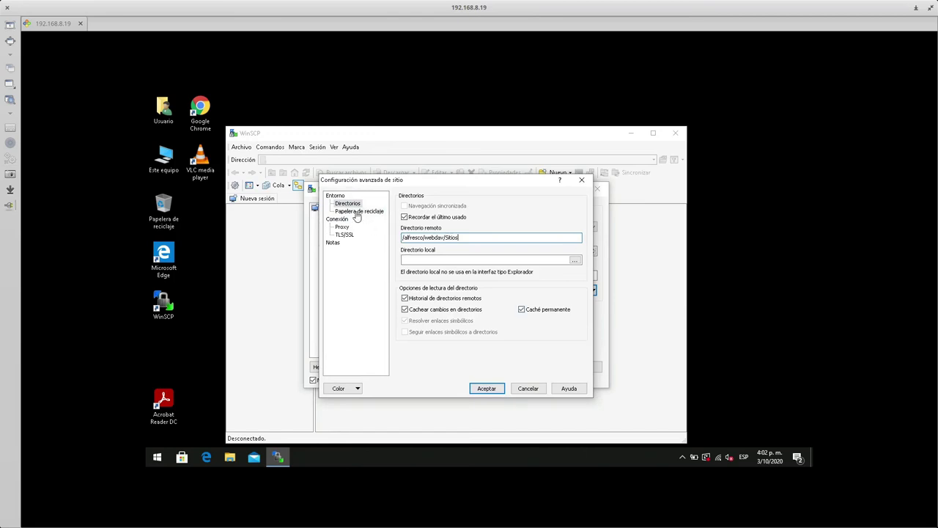
click(487, 388)
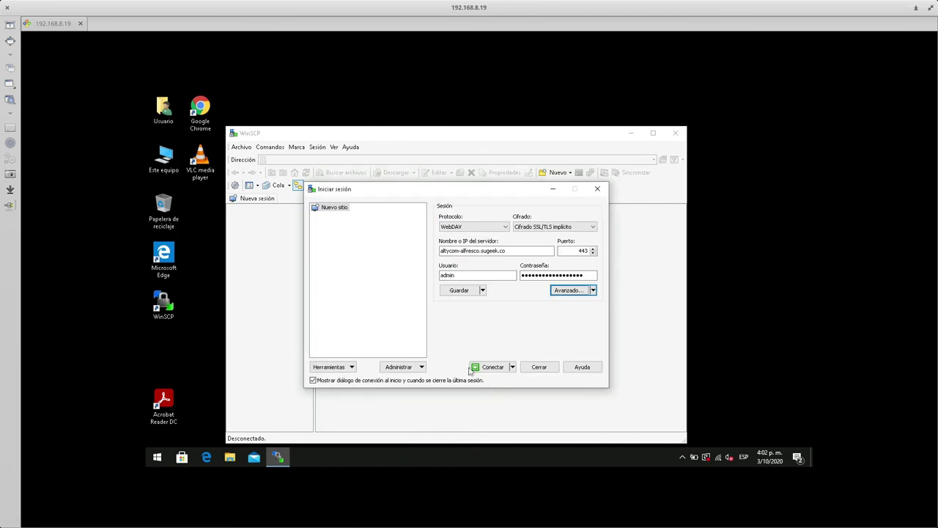
- Save the site as Alfresco with its password stored, and connect
click(461, 290)
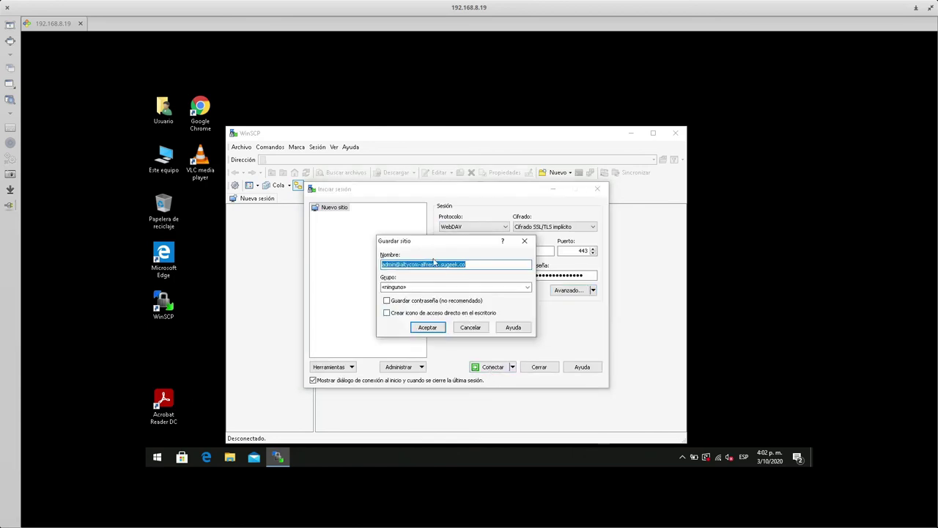
text(Alfresco)
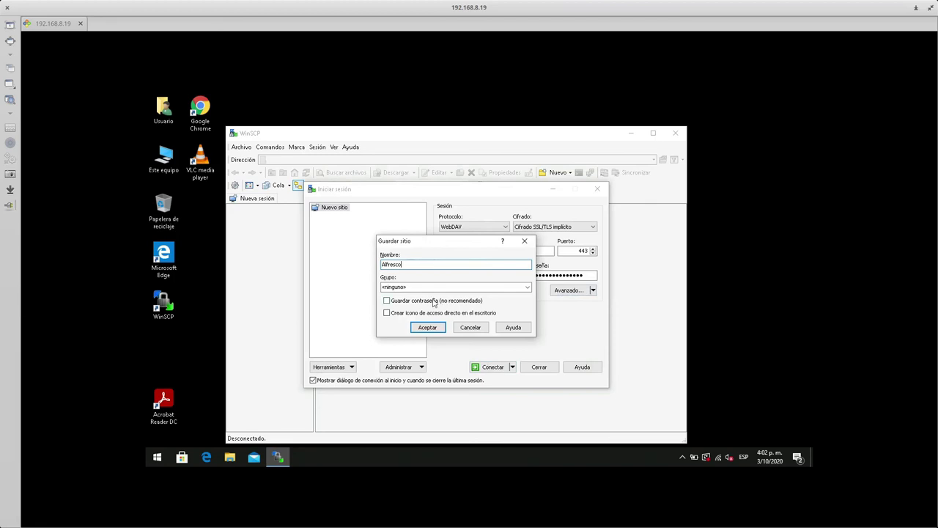
click(434, 301)
click(427, 330)
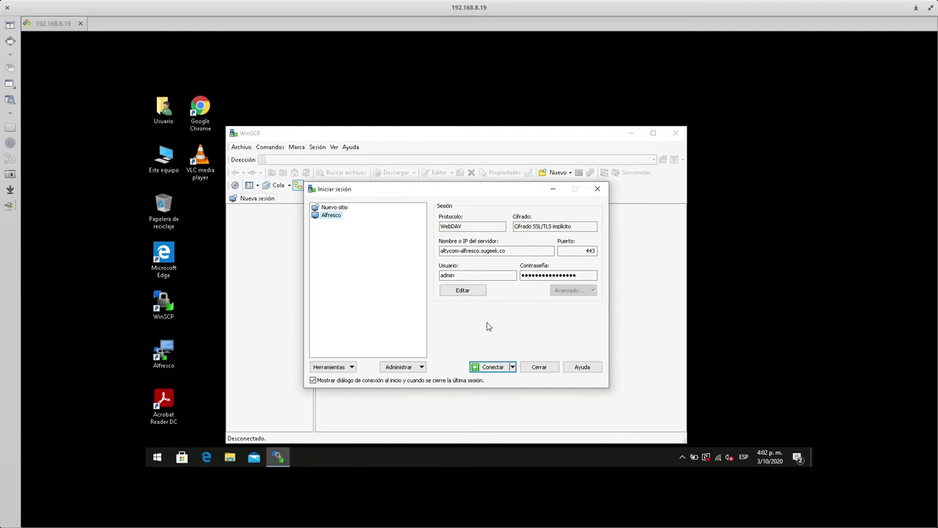
key(Return)
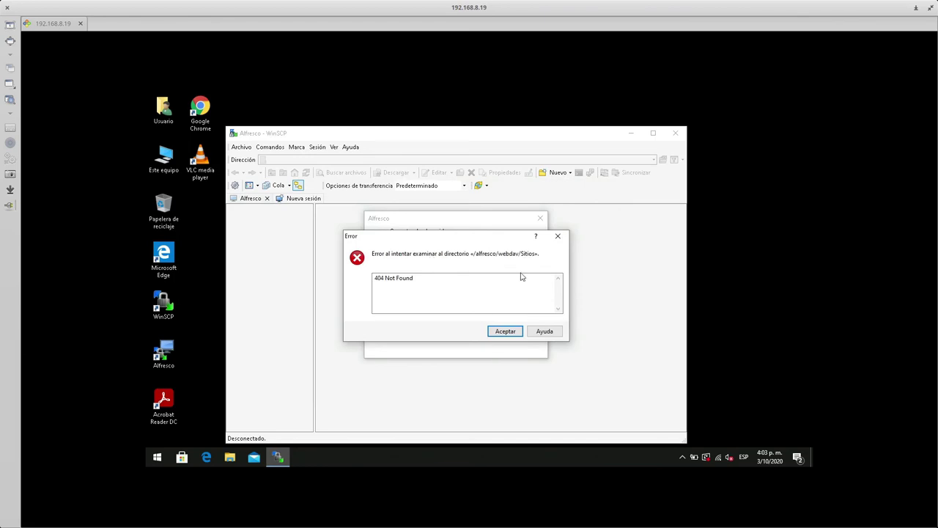
- Dismiss the 404 error, open the webdav folder, and reopen the Alfresco site's login settings
click(505, 332)
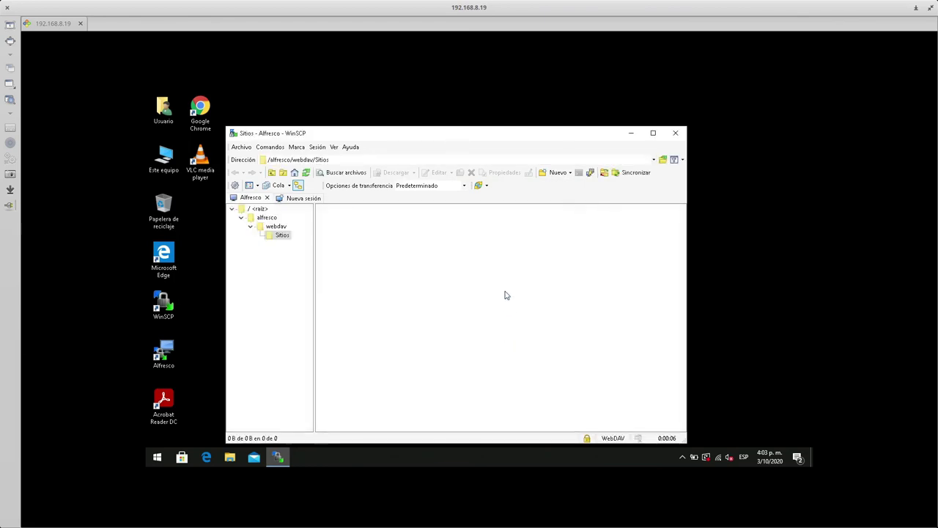
click(276, 227)
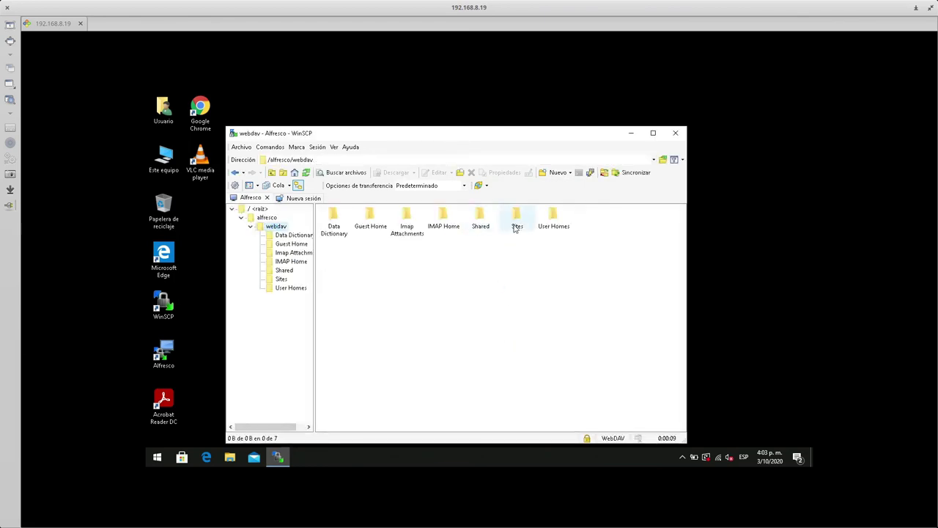
click(516, 220)
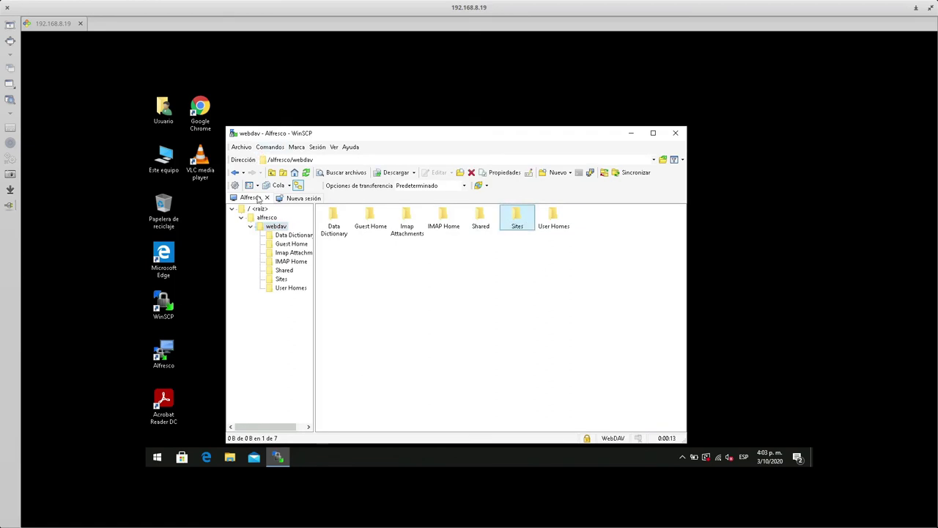
right_click(255, 198)
mouse_move(334, 304)
click(396, 305)
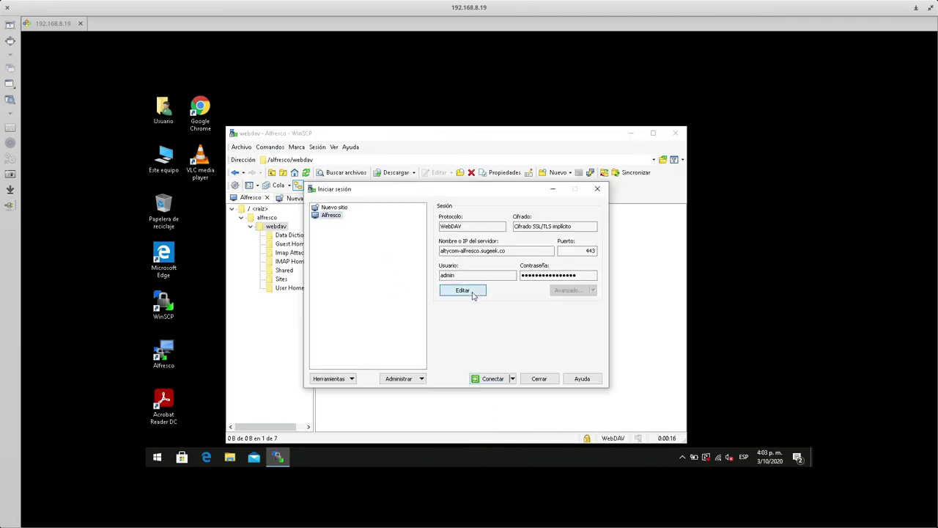
- Change the Alfresco site's remote directory to /alfresco/webdav/Sites and save the site
click(473, 293)
click(568, 290)
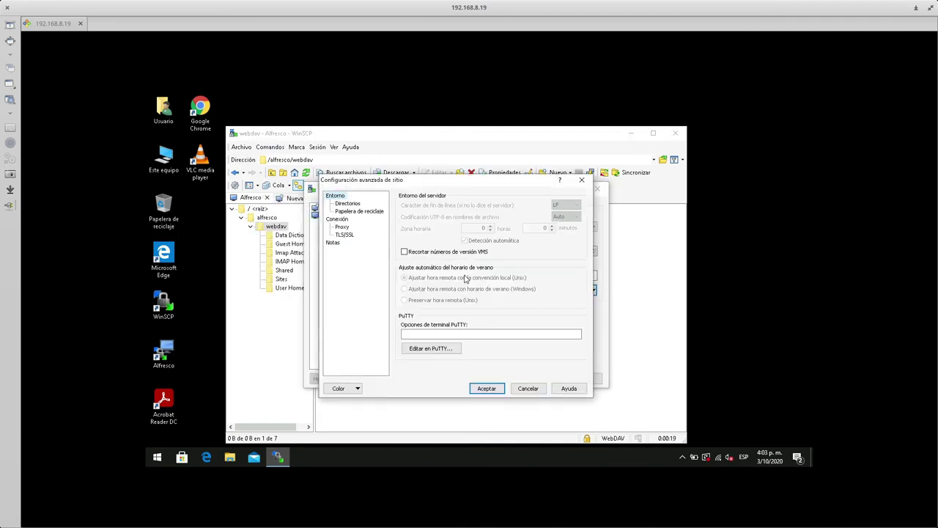
click(355, 203)
click(507, 238)
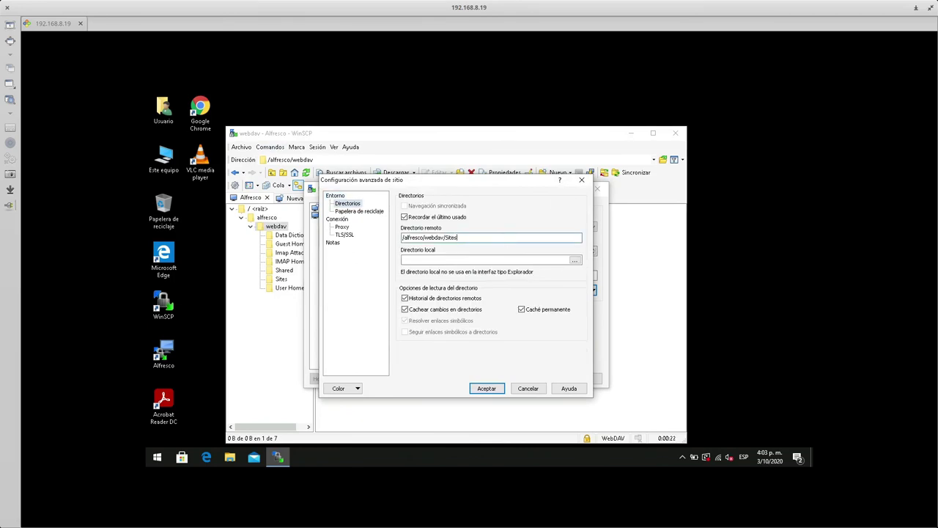
click(488, 389)
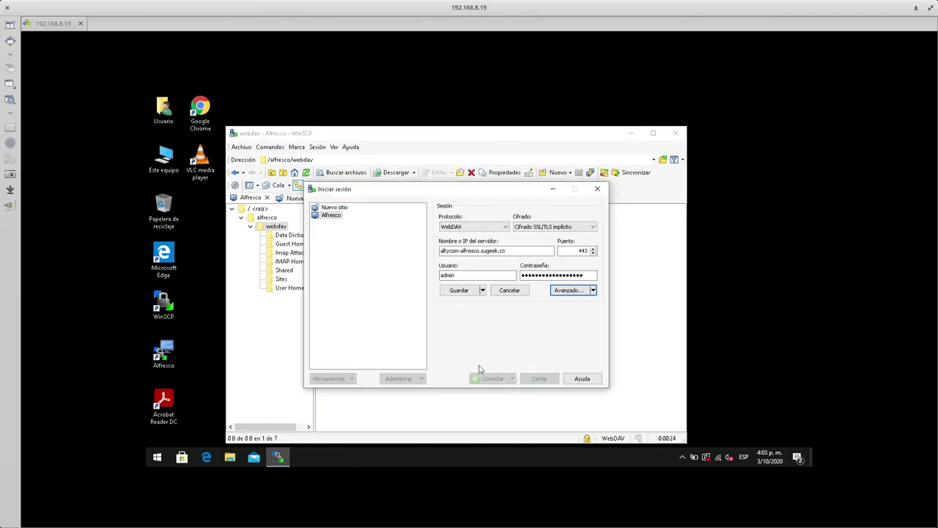
click(458, 290)
- Reconnect and browse to Sites > tecnologia > documentLibrary, which lists 235.png
click(493, 379)
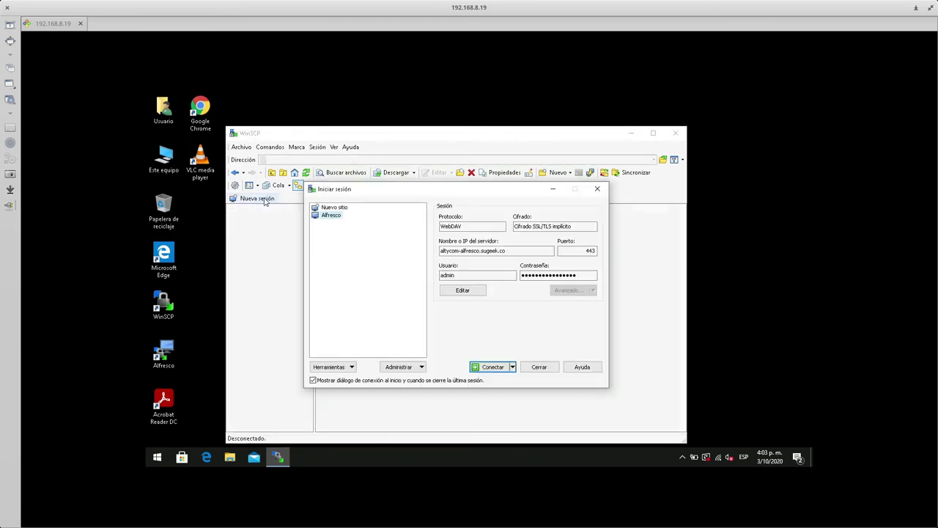
click(500, 372)
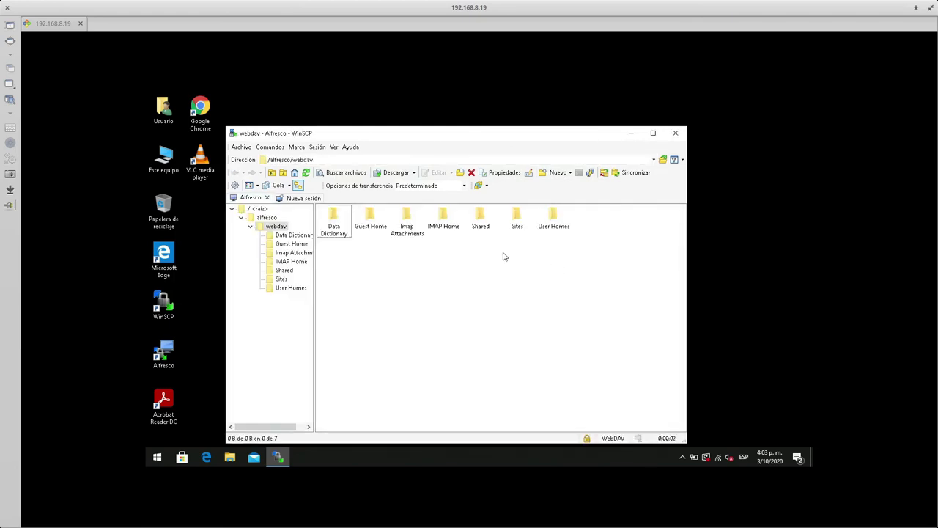
double_click(517, 220)
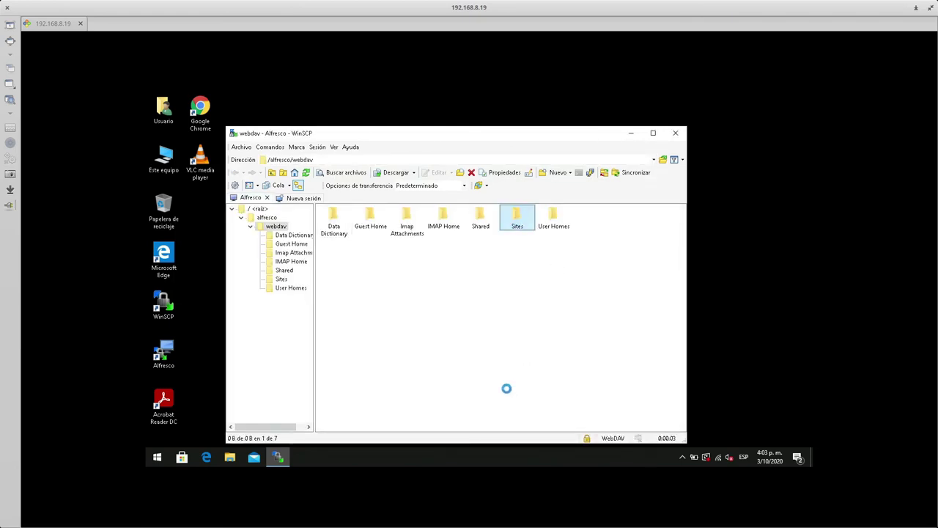
double_click(628, 253)
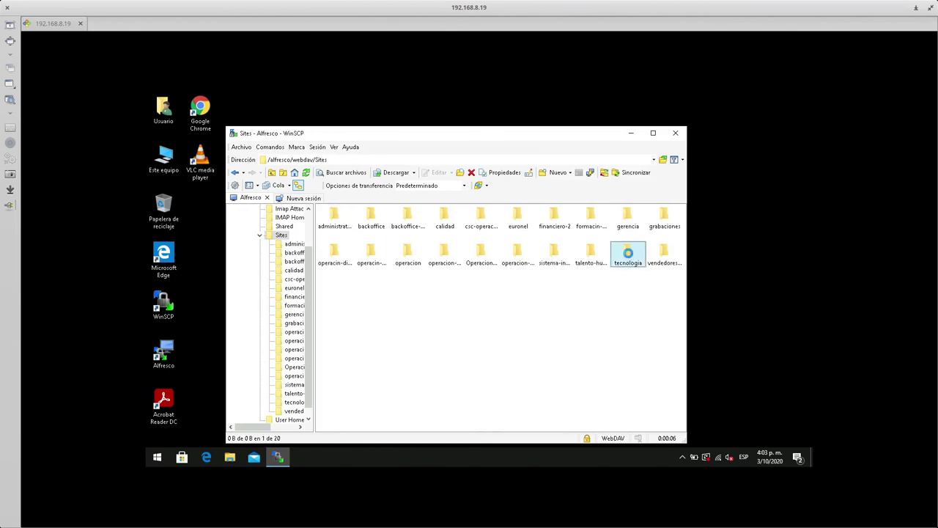
double_click(504, 135)
double_click(290, 185)
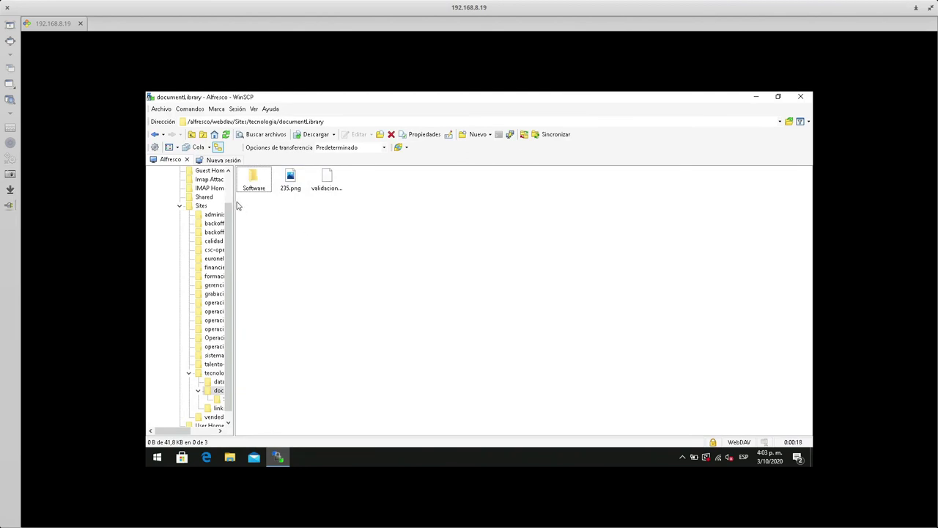
- Widen the folder tree to show full names and gather all toolbars onto one row
drag(233, 201, 310, 200)
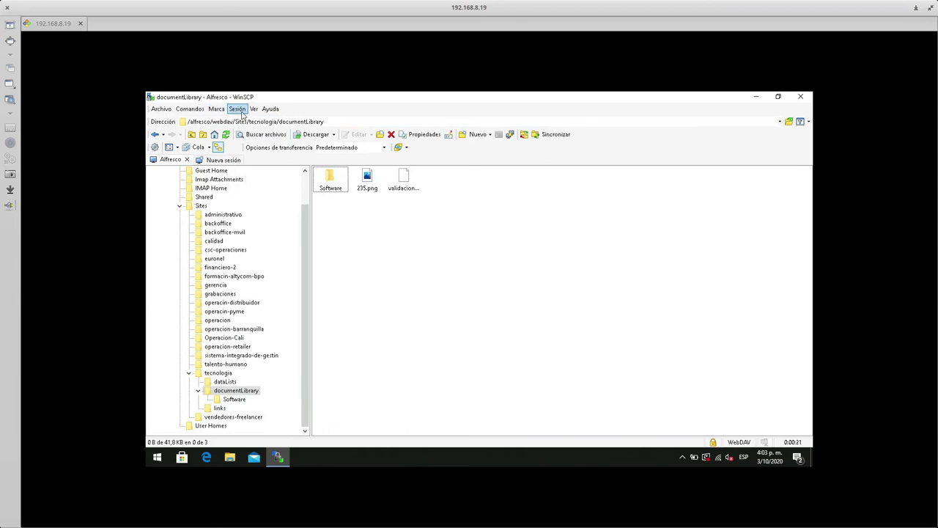
drag(393, 147, 563, 136)
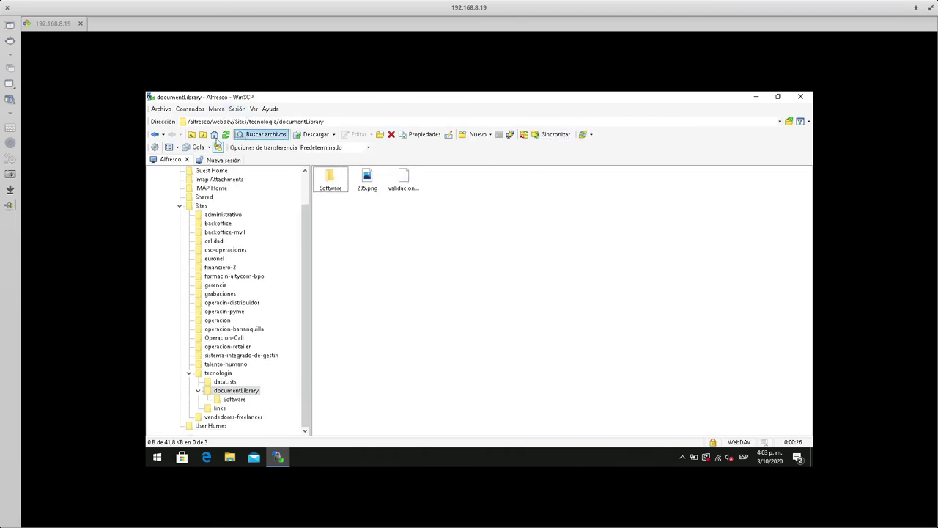
drag(149, 145, 603, 136)
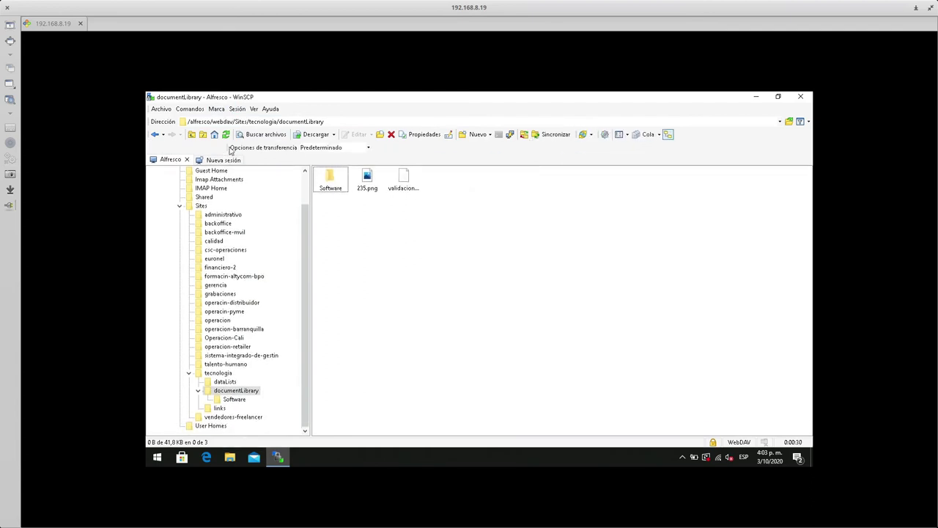
drag(228, 148, 686, 132)
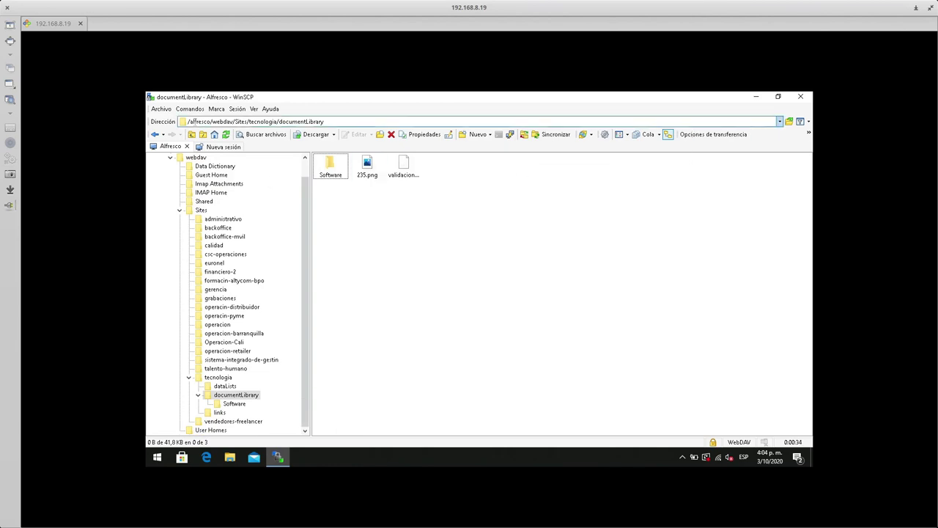
- Hide the session tabs from the View menu, then look through the marking commands menu
click(254, 109)
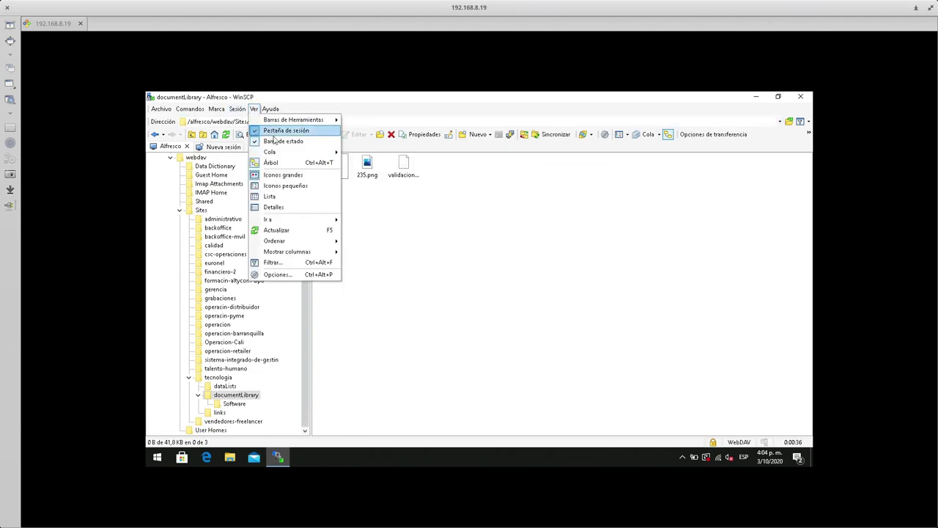
click(298, 131)
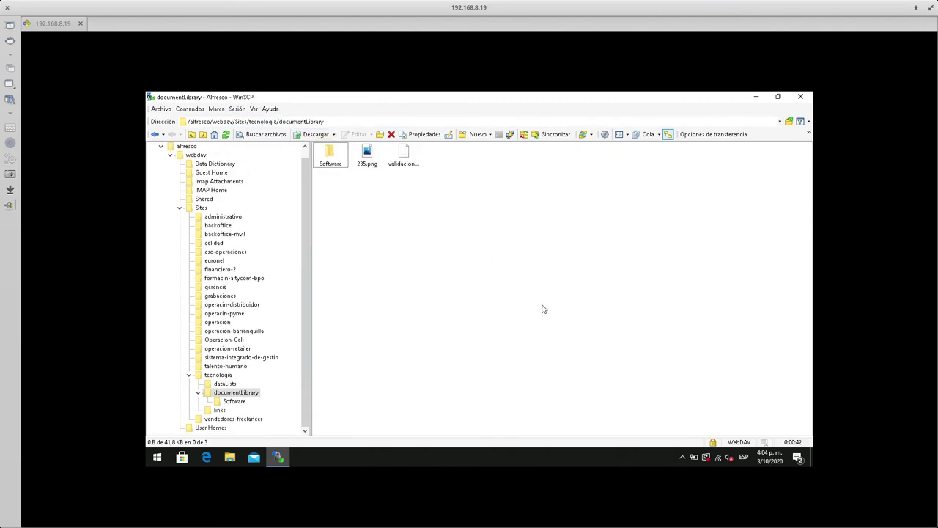
click(218, 110)
mouse_move(239, 109)
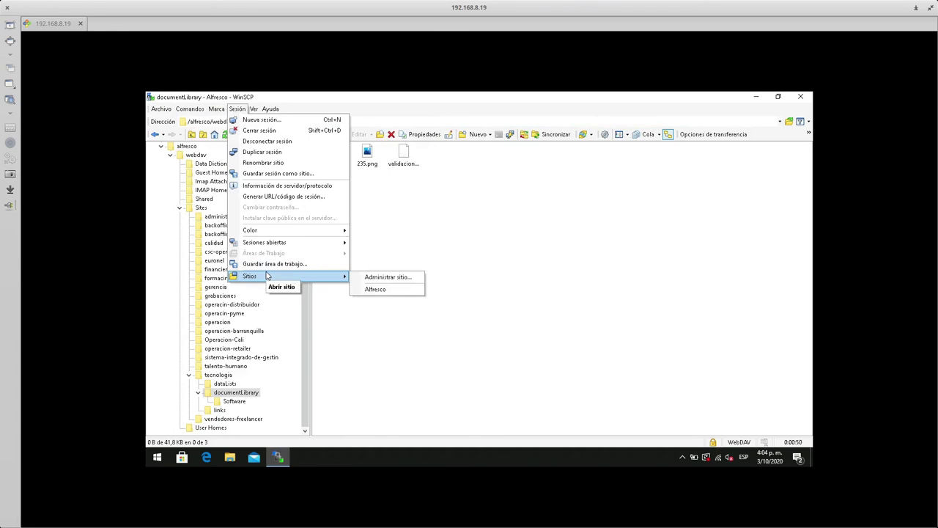
mouse_move(162, 108)
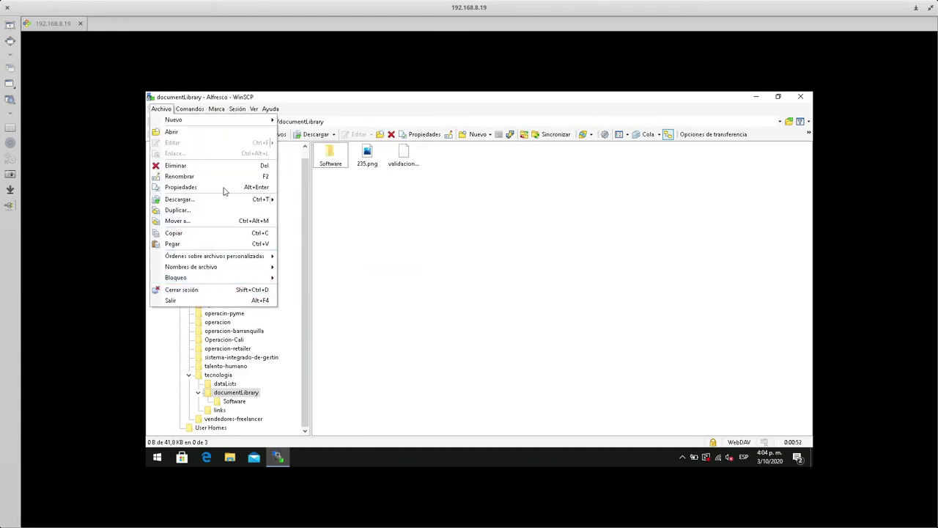
mouse_move(259, 110)
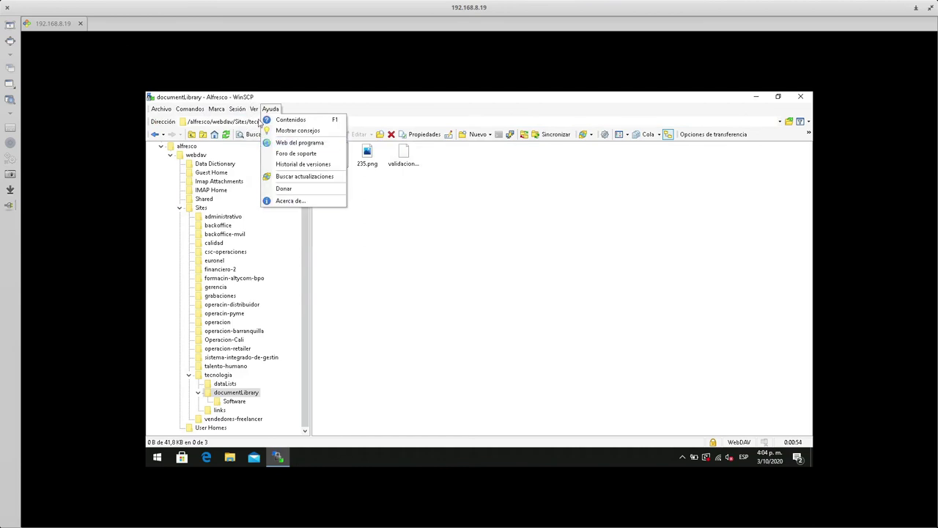
- Check the drag-and-drop temporary-folder download option, cancel Preferences, and restore the window to a smaller size
click(279, 274)
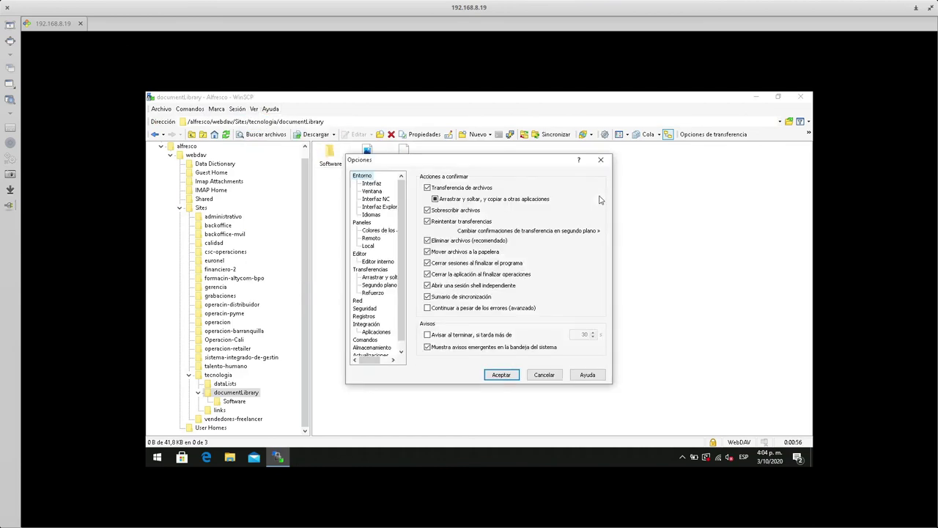
click(377, 279)
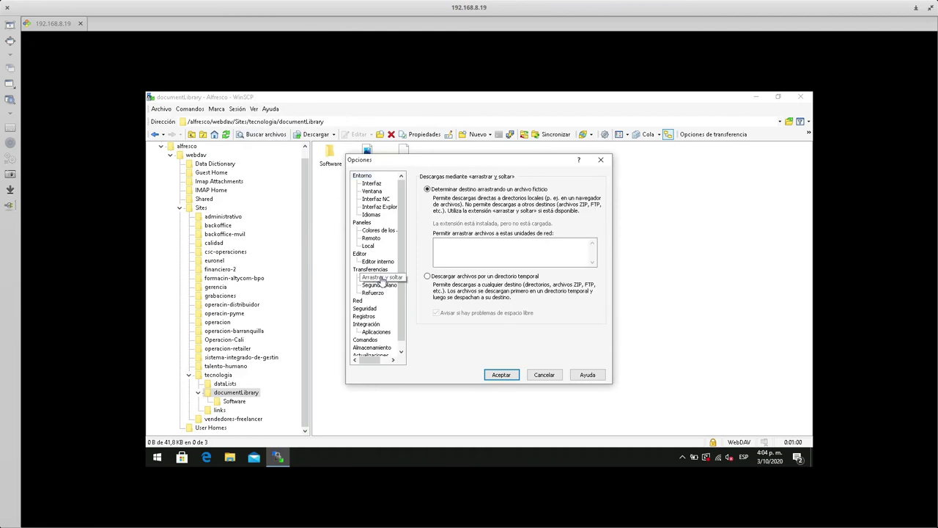
click(427, 275)
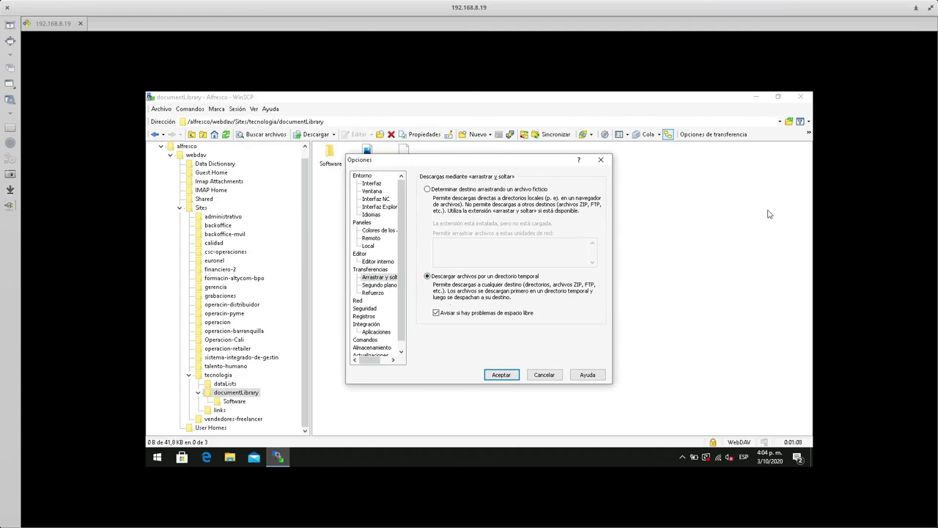
click(548, 374)
drag(642, 98, 638, 225)
- Download 235.png from the remote folder to the Desktop
double_click(566, 287)
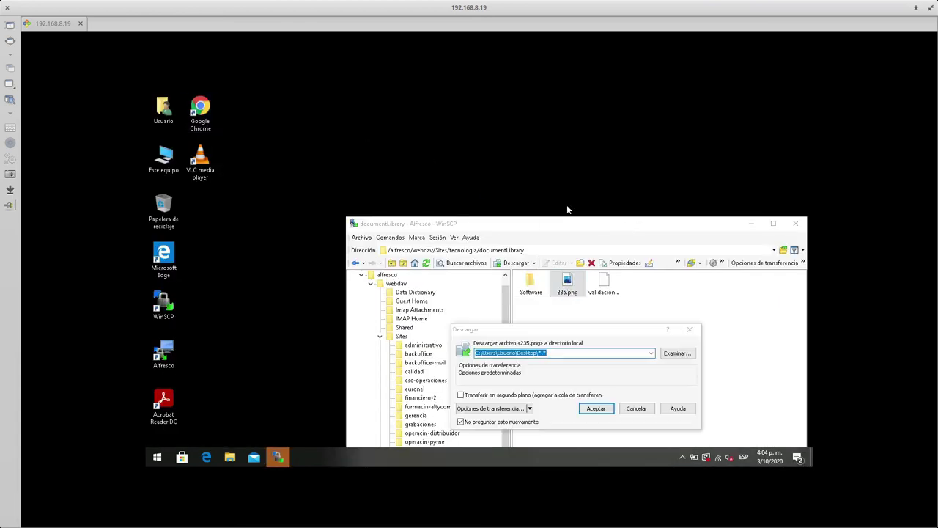
drag(577, 329, 561, 181)
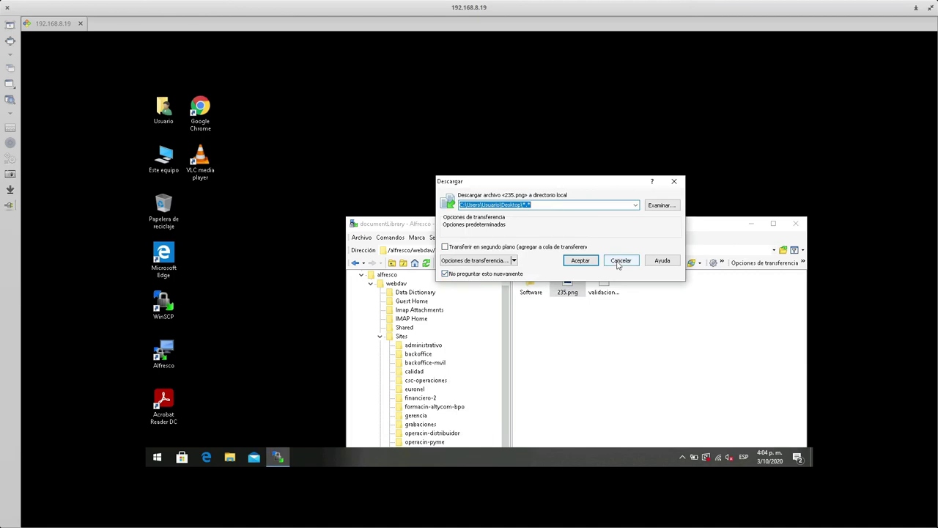
click(580, 261)
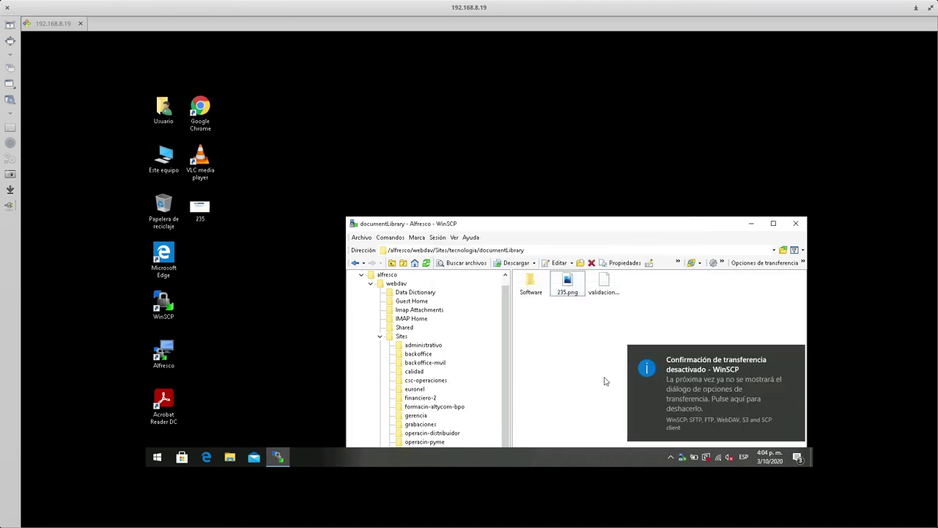
- Upload the Desktop 235.png over the remote copy, never asking about overwrites again, and re-maximize WinSCP
drag(202, 209, 610, 341)
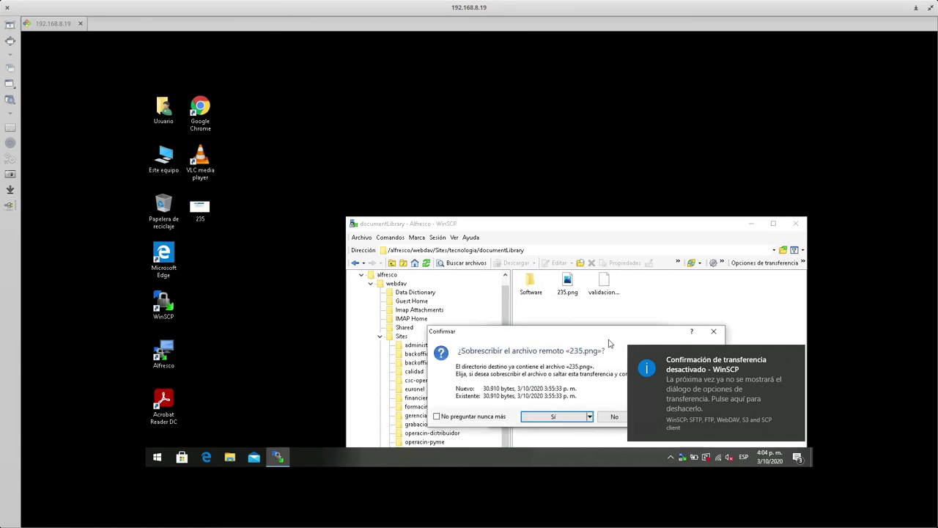
drag(532, 334, 491, 193)
click(423, 269)
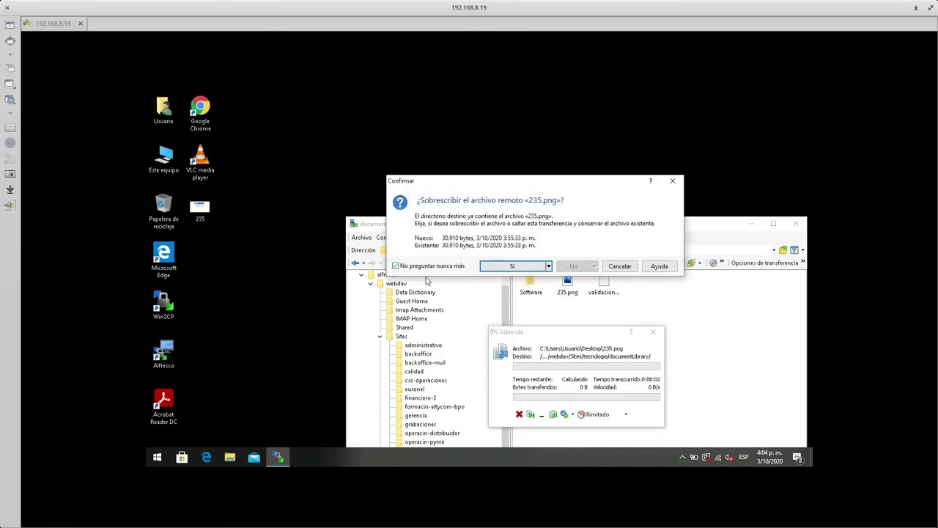
click(535, 265)
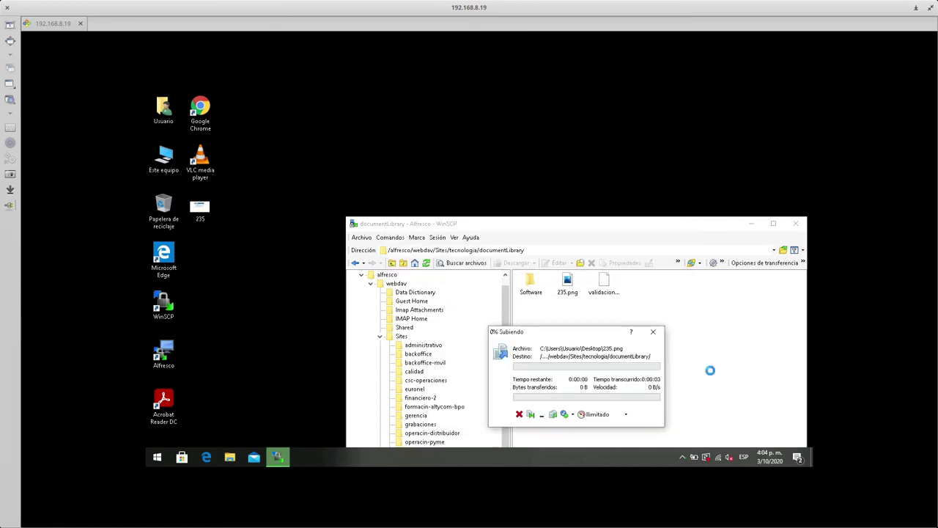
double_click(540, 224)
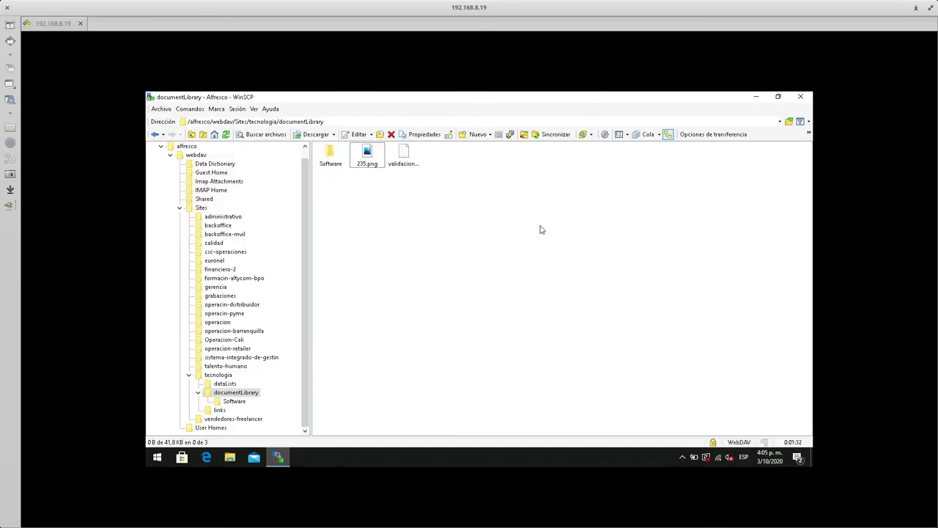
- Open 235.png with F4 in the internal editor, close the raw-bytes view, and show the Edit choices
click(365, 157)
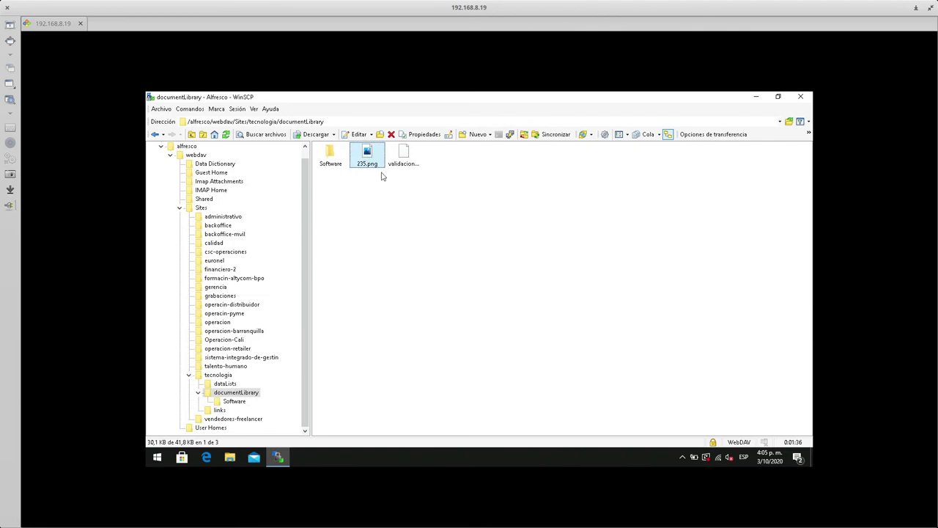
key(F4)
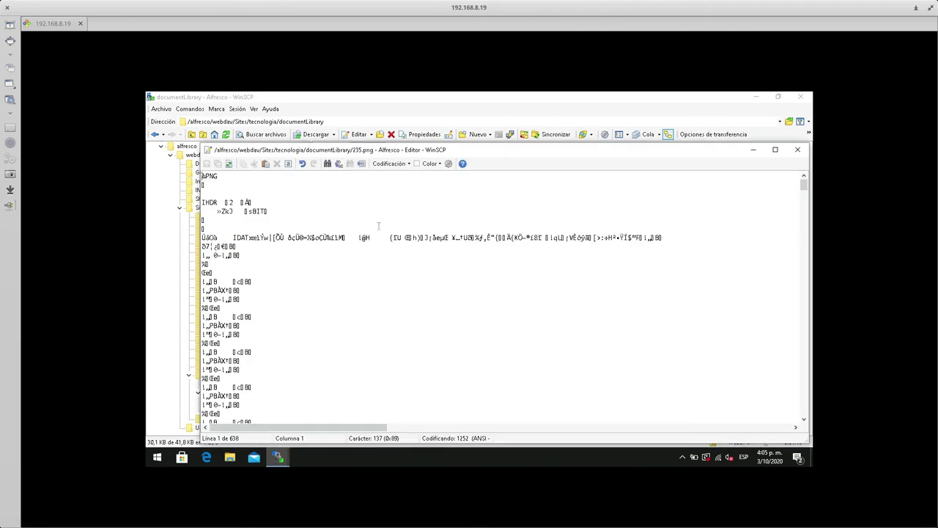
click(798, 149)
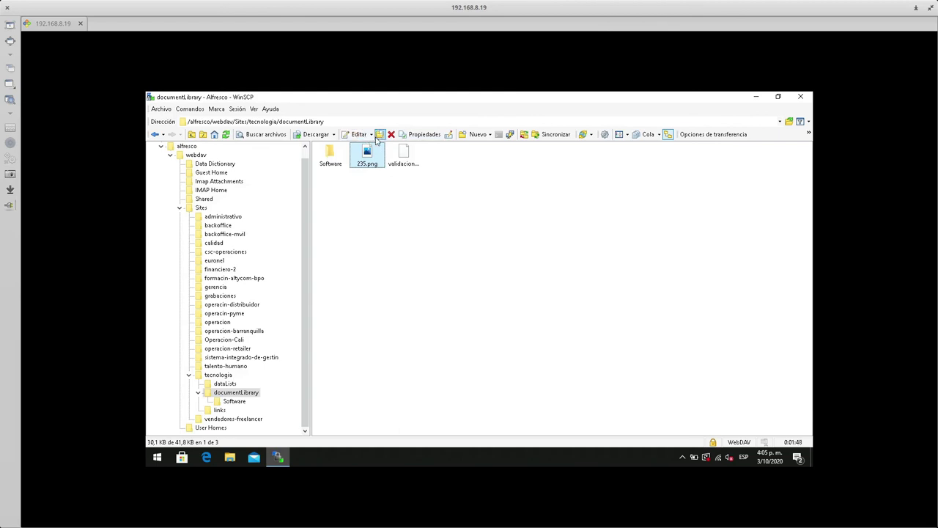
click(372, 135)
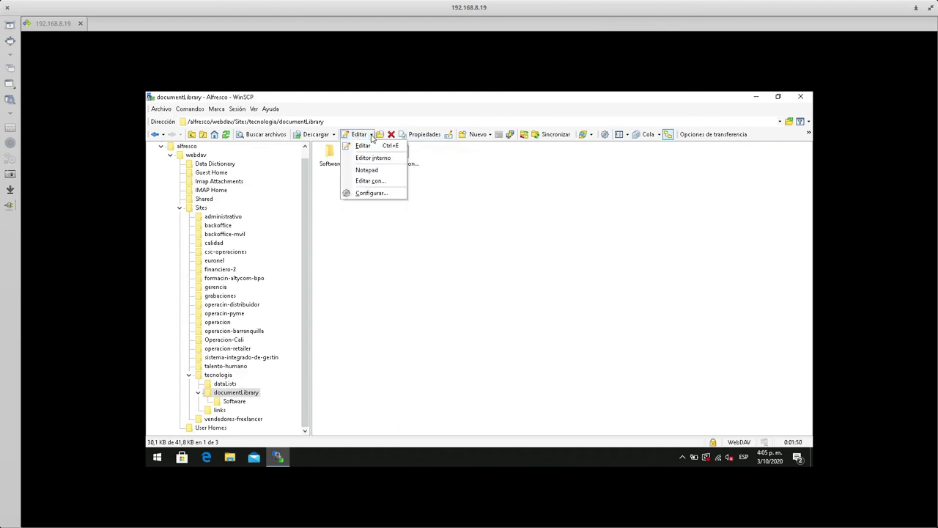
- Add an external editor running 'paint' for the *.png file mask and save it
click(371, 193)
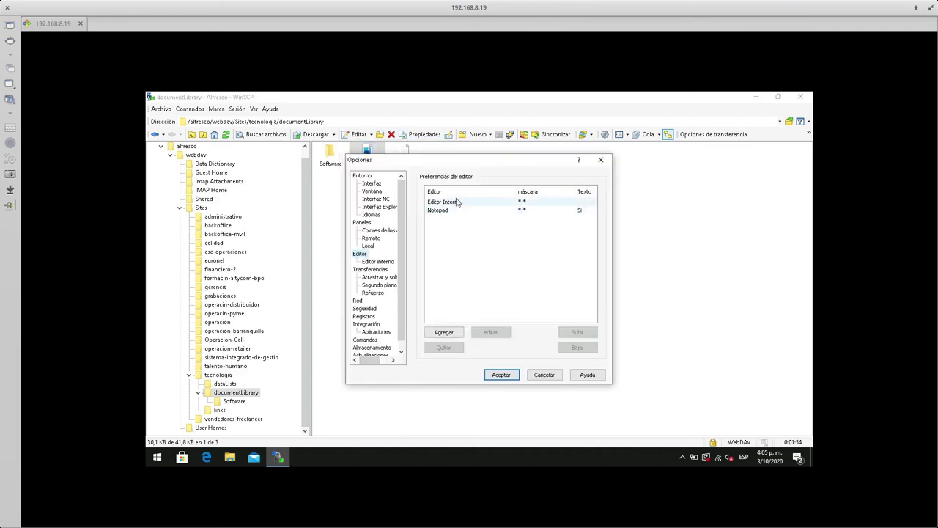
click(456, 202)
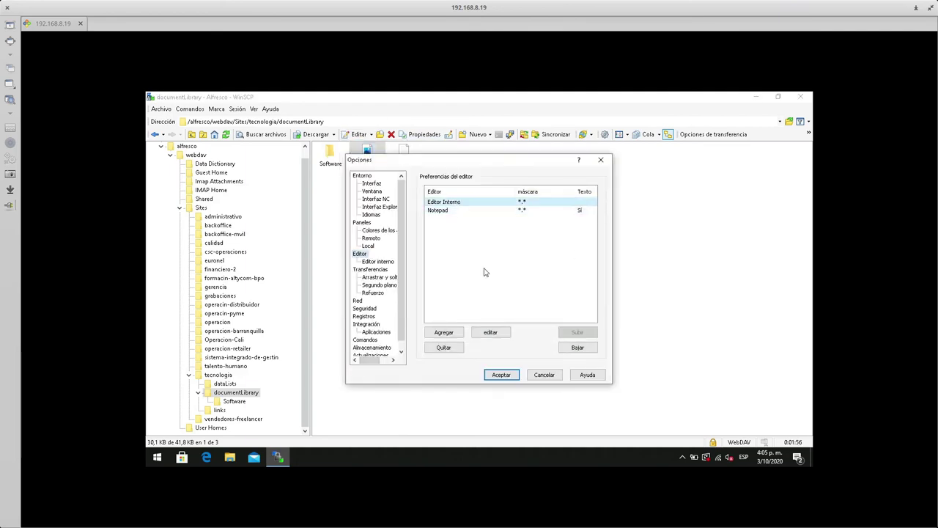
drag(458, 159, 479, 192)
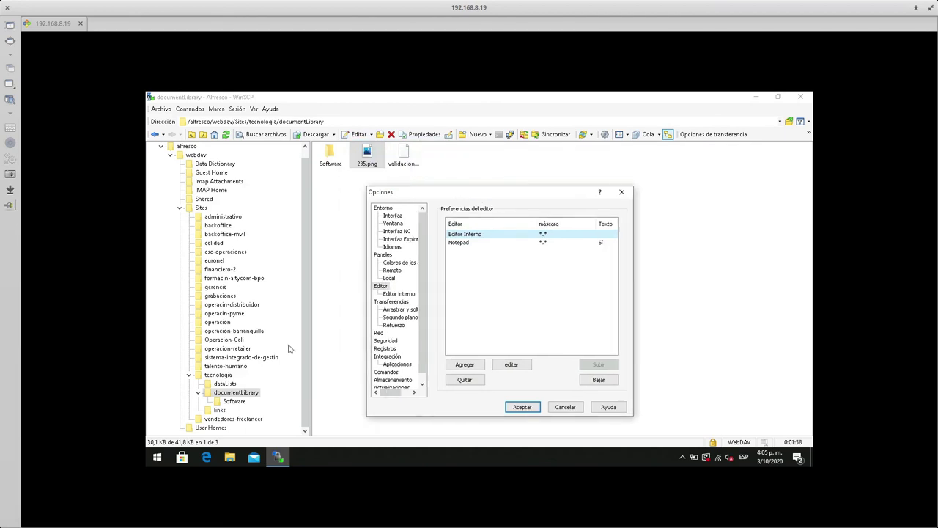
click(466, 366)
click(436, 250)
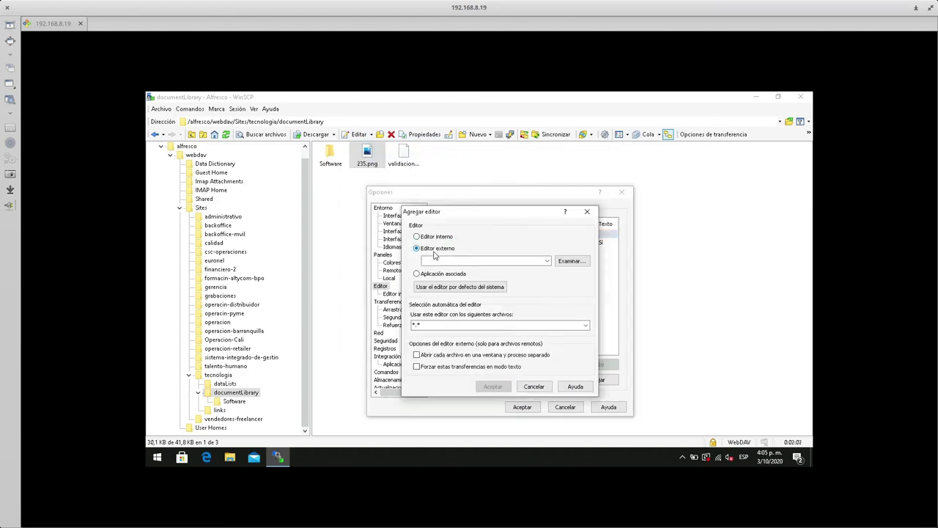
text(p)
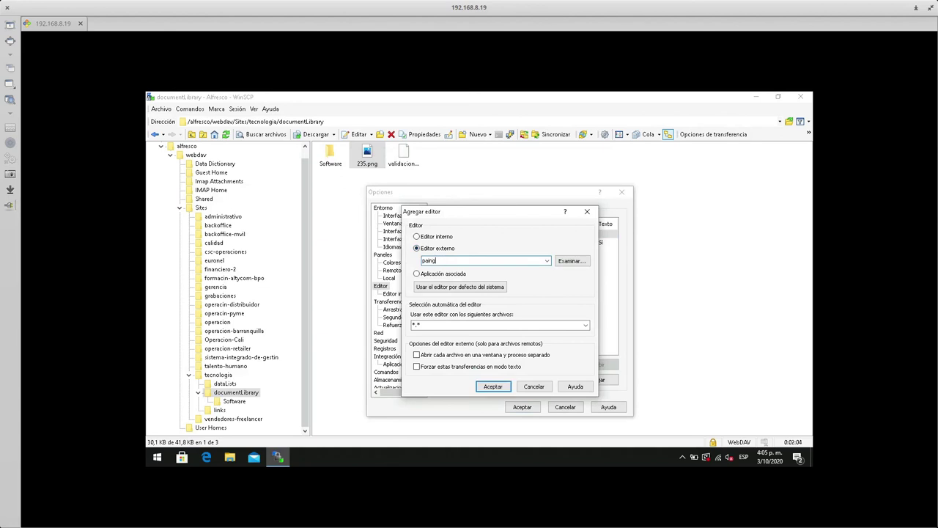
text(aint)
key(Tab)
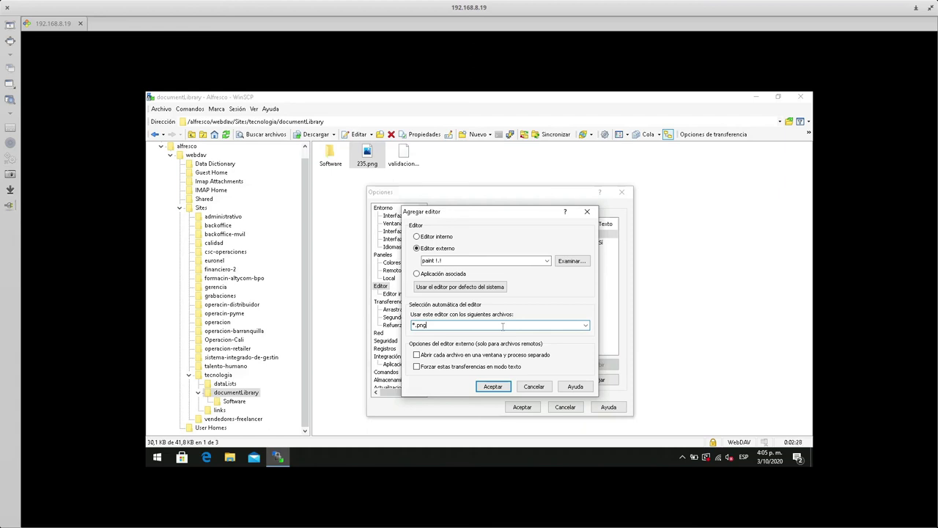
click(507, 387)
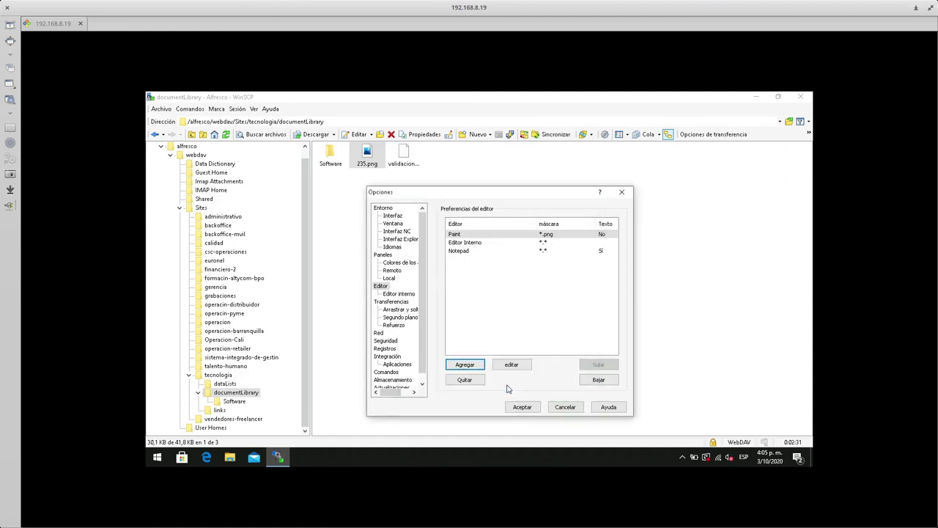
- Reorder the editor list so Paint ends up first, above Editor Interno and Notepad, and save
click(598, 380)
click(598, 379)
click(533, 242)
click(533, 235)
click(534, 242)
click(534, 234)
click(533, 242)
click(533, 233)
click(532, 242)
click(534, 234)
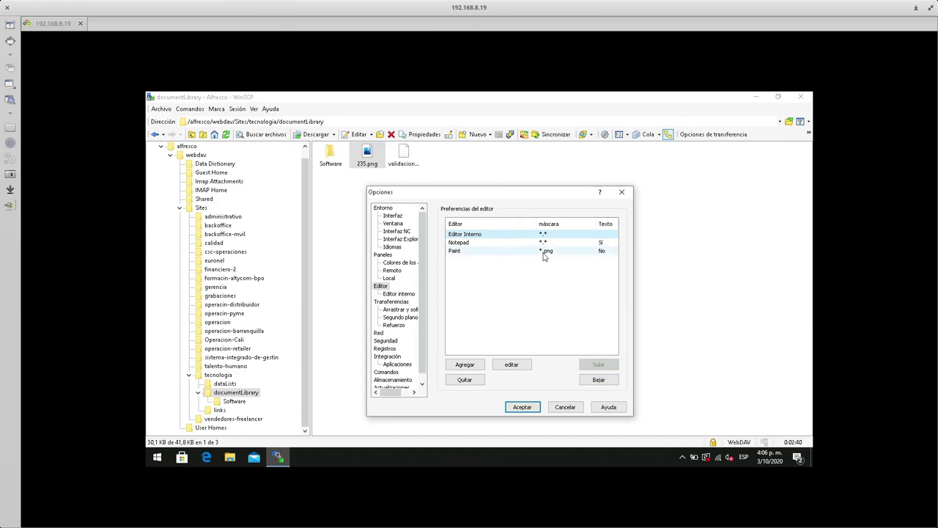
click(542, 251)
click(598, 364)
click(598, 364)
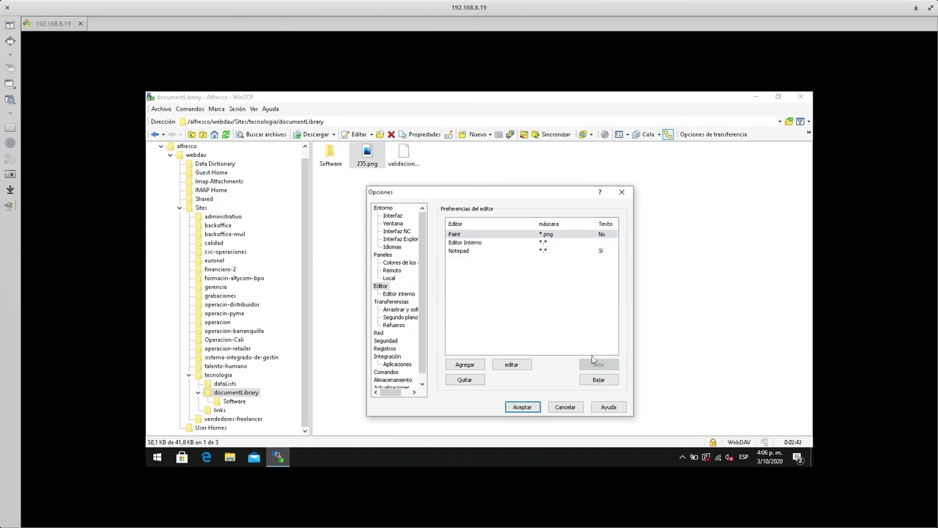
click(527, 408)
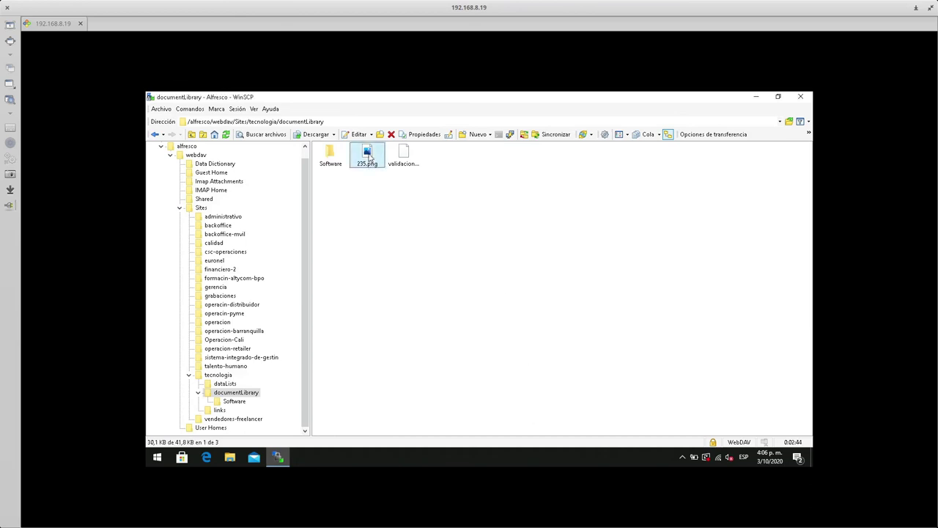
- Try opening 235.png in Paint, dismiss the file-not-found error, and go to the taskbar search button
key(F4)
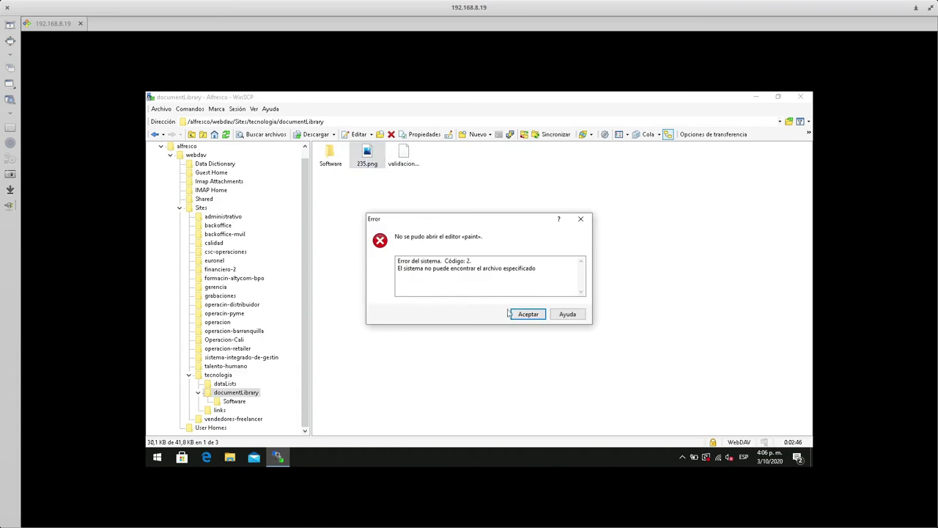
click(528, 314)
click(156, 457)
click(157, 458)
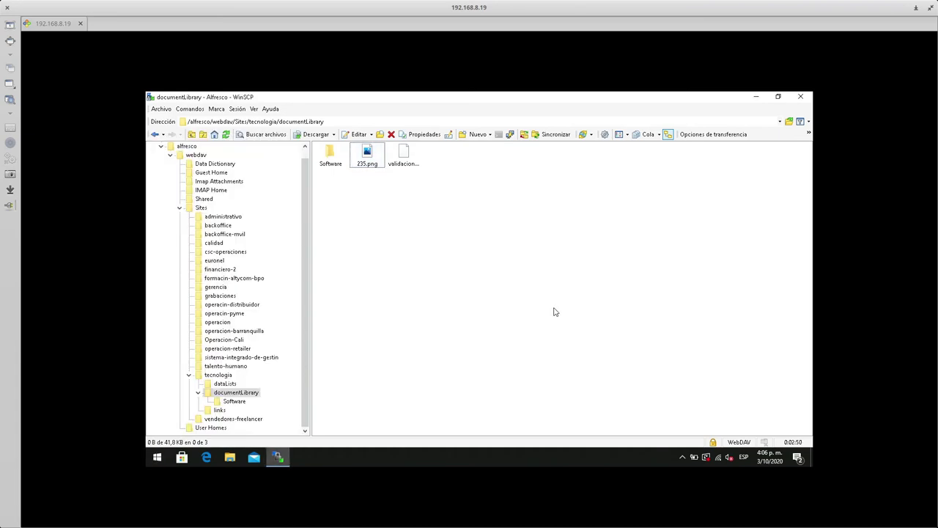
click(159, 458)
click(160, 459)
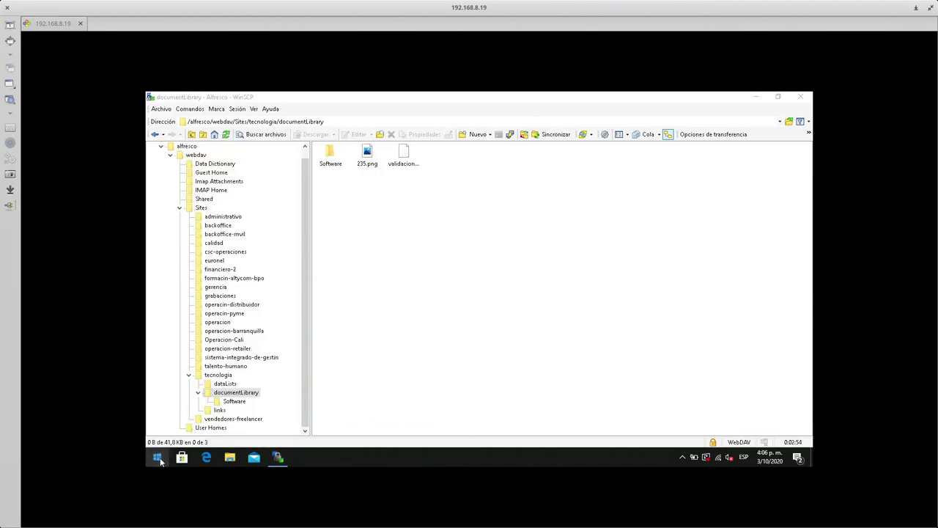
- Try running 'paint' from the Run dialog, dismiss the not-found error, and cancel Run
click(159, 459)
text(ej)
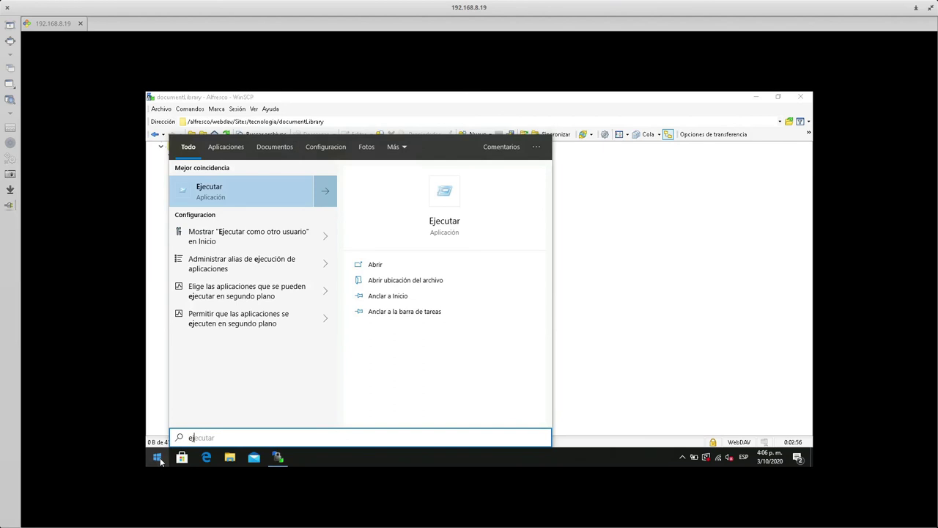
click(385, 266)
text(paint)
key(Return)
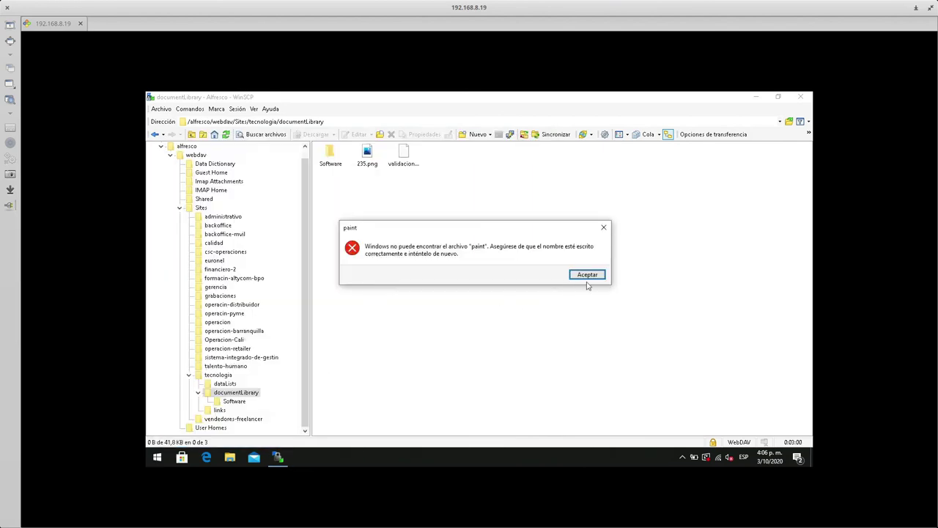
key(Return)
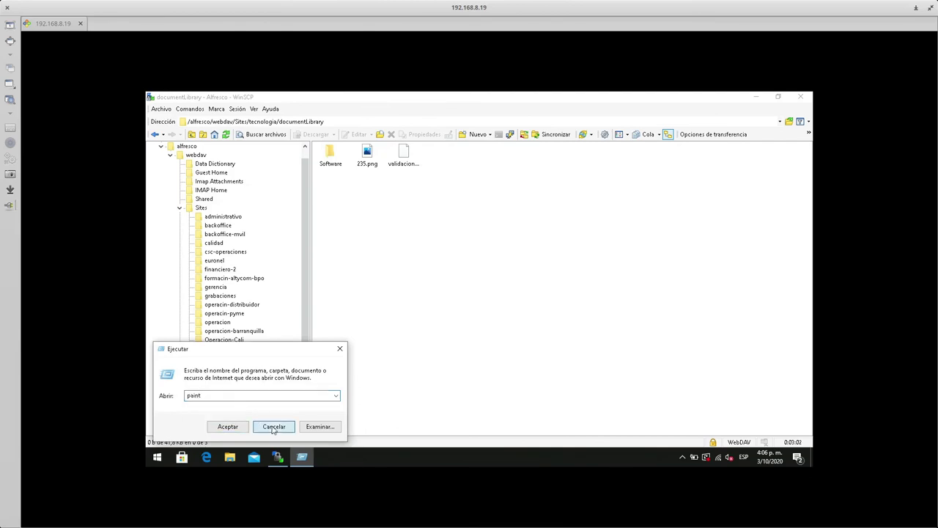
click(274, 426)
- Search for 'paint' in Start and launch Paint
click(155, 460)
text(paint)
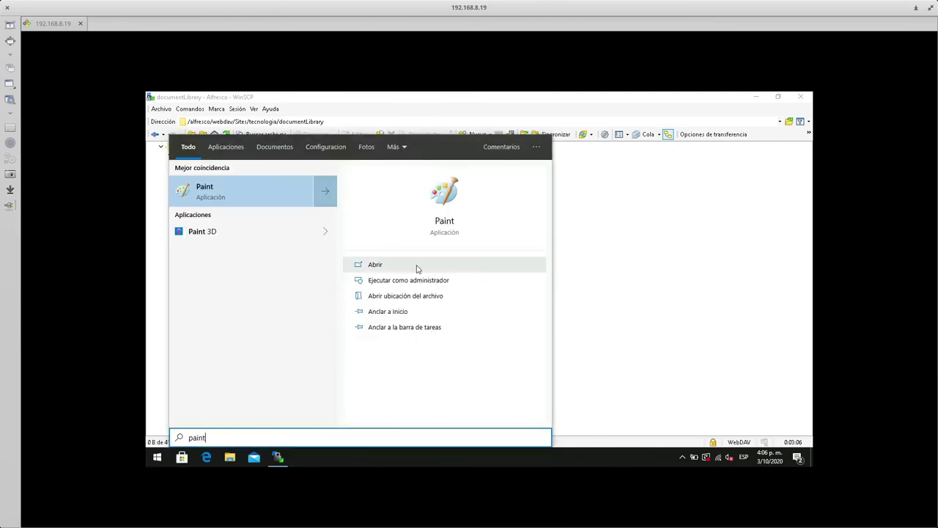
click(414, 265)
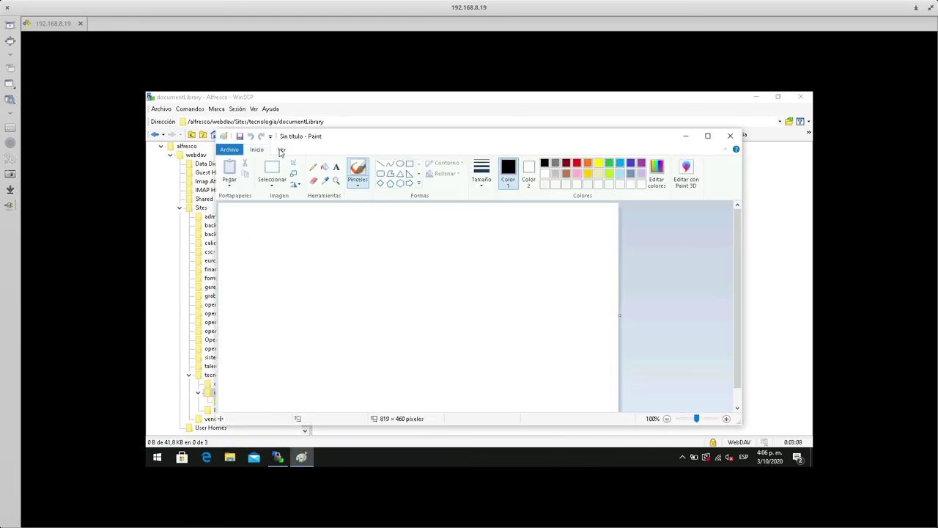
- Search 'ejec' to open Run and launch taskmgr
click(157, 457)
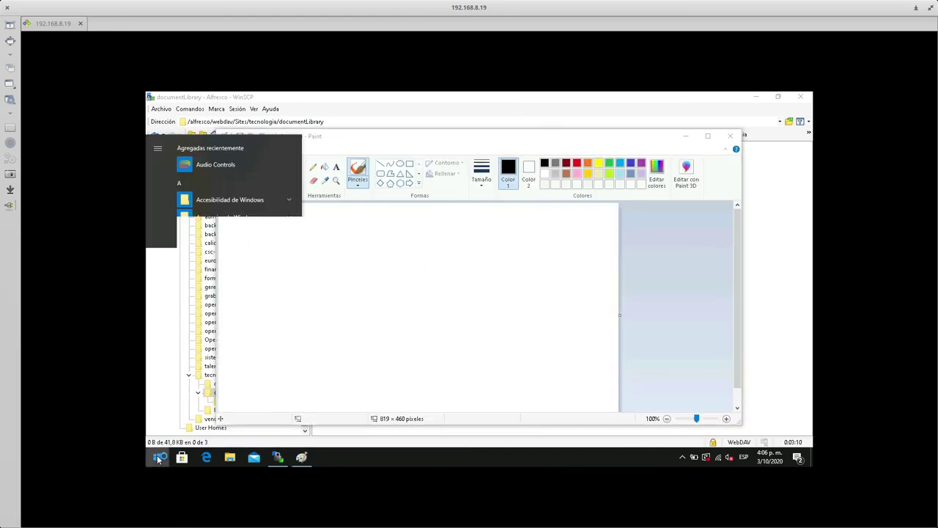
text(ejec)
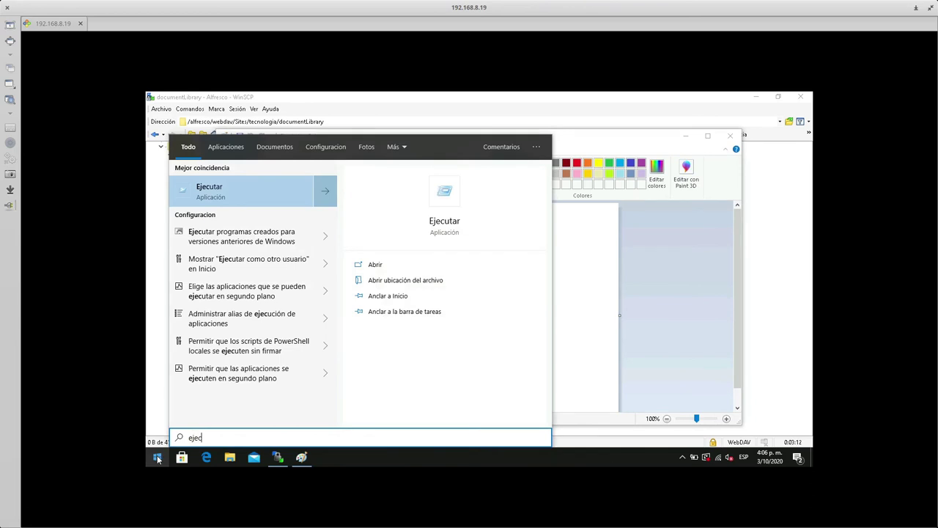
click(376, 266)
text(taskmgr)
key(Return)
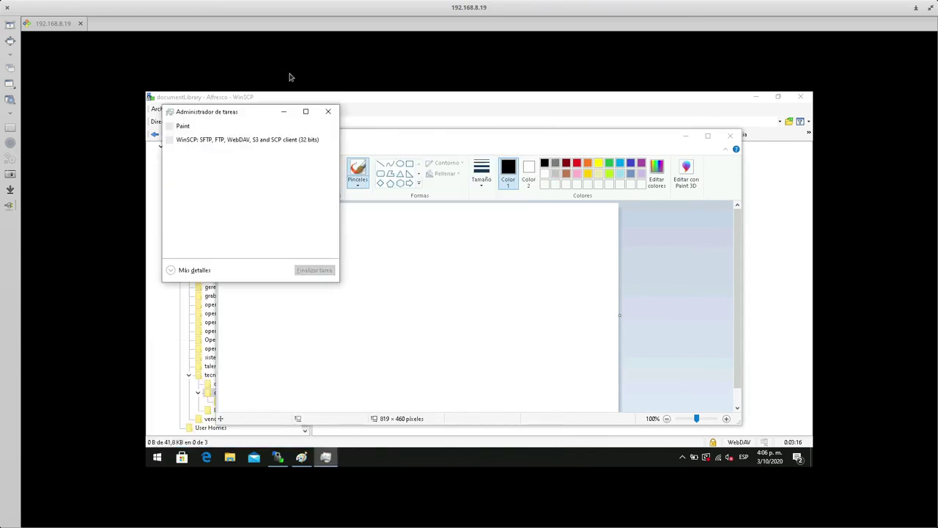
- Expand Task Manager and open Paint's file location to find mspaint in System32
click(191, 274)
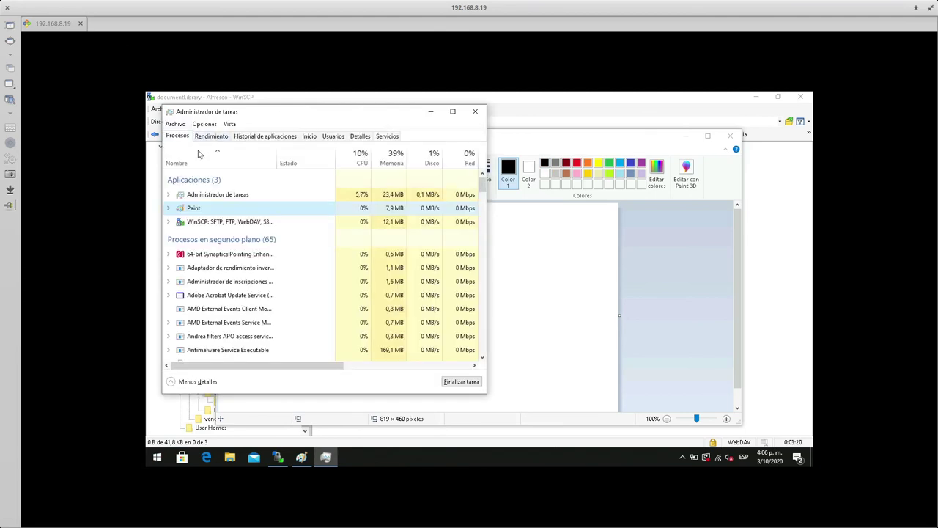
click(168, 209)
right_click(217, 211)
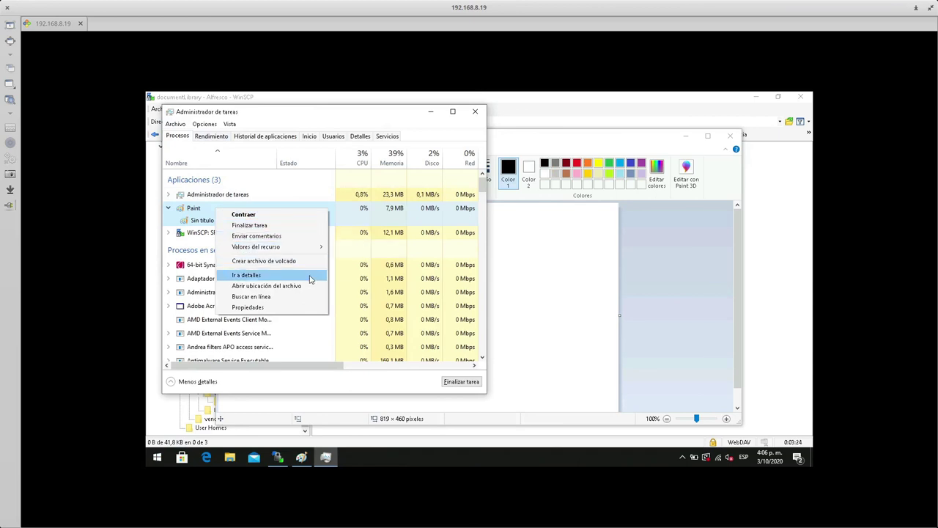
click(307, 286)
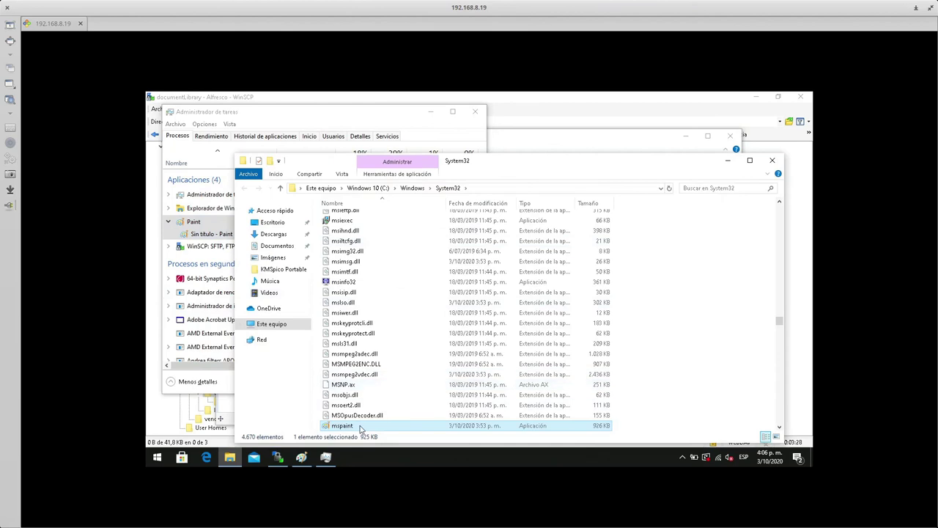
key(F2)
- Minimize System32, close Task Manager and Paint, and select 235.png in WinSCP
click(727, 160)
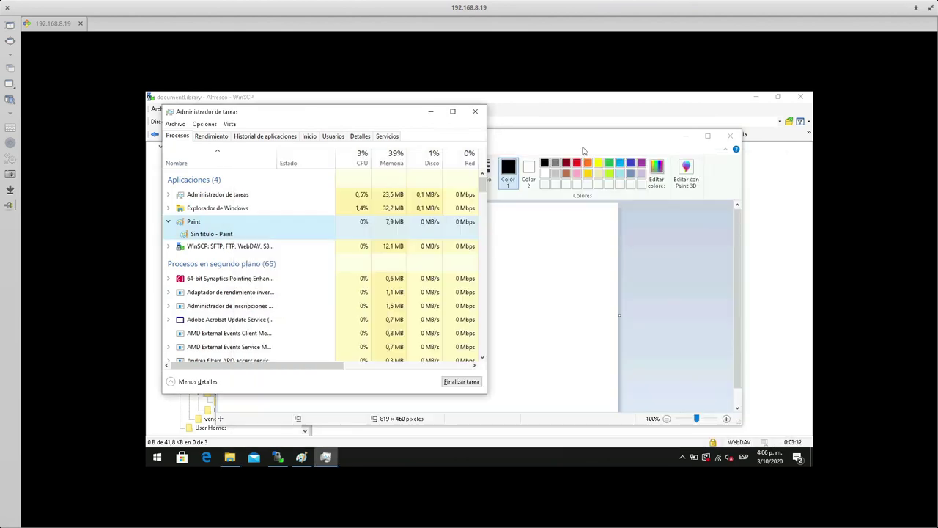
click(473, 111)
click(730, 136)
click(365, 154)
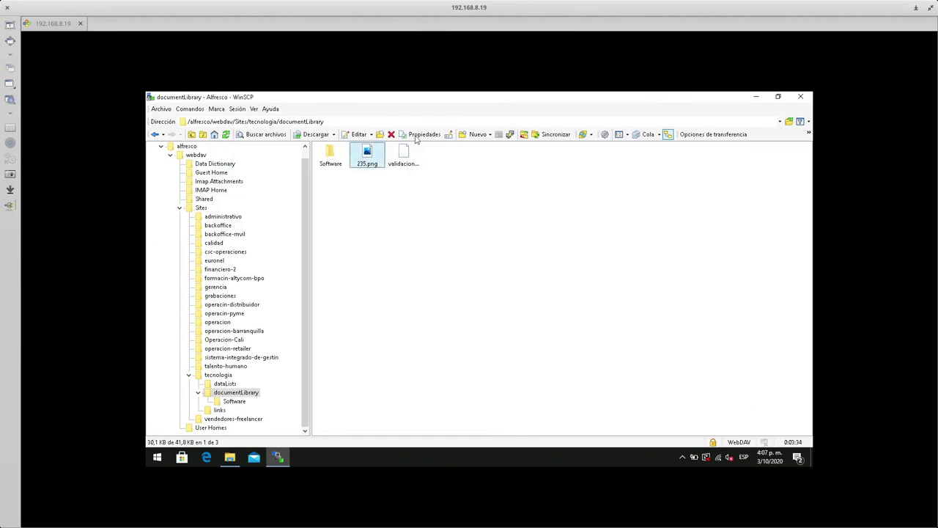
- After another editor error, enter mspaint in the Paint entry's mask and save; F4 opens the internal editor, closed again
click(359, 134)
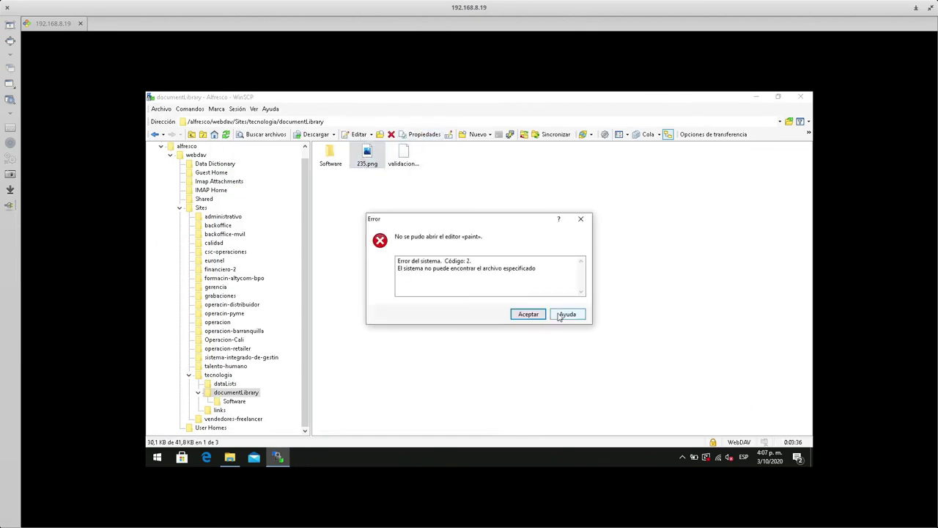
click(529, 314)
click(372, 136)
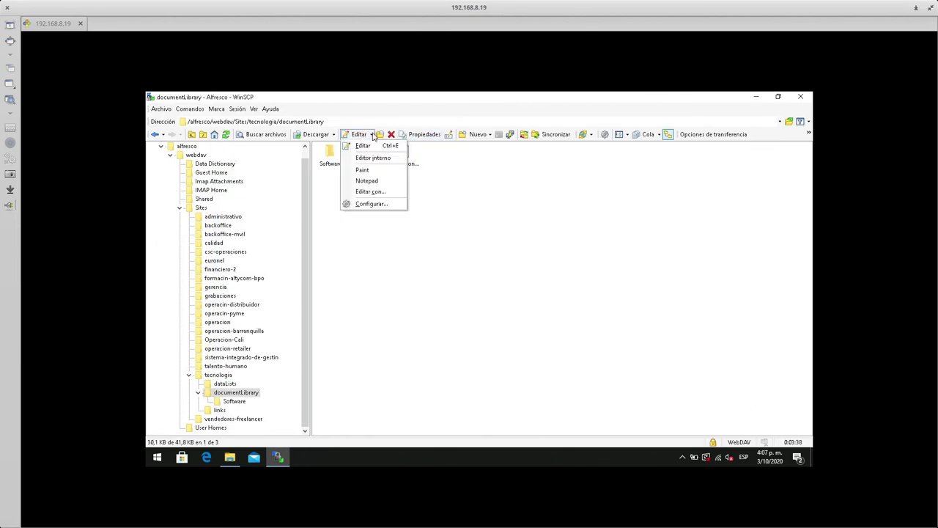
click(373, 205)
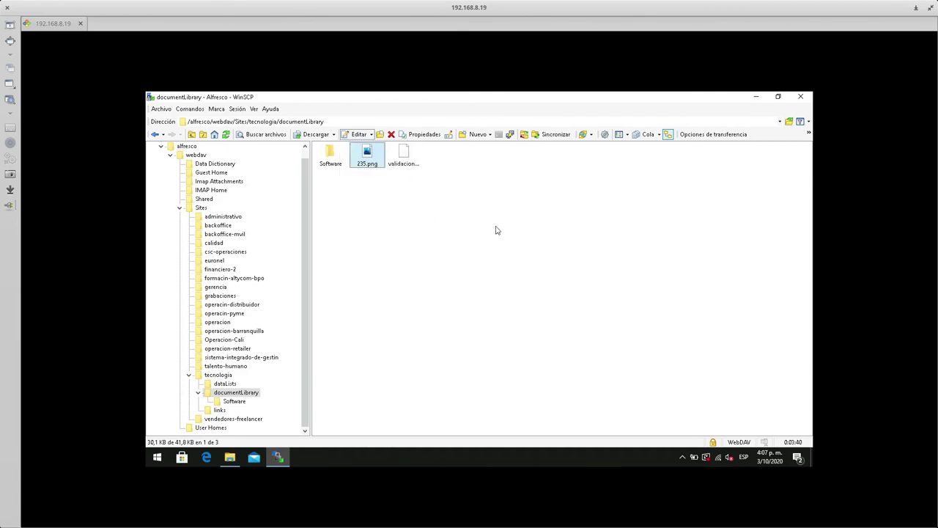
click(461, 202)
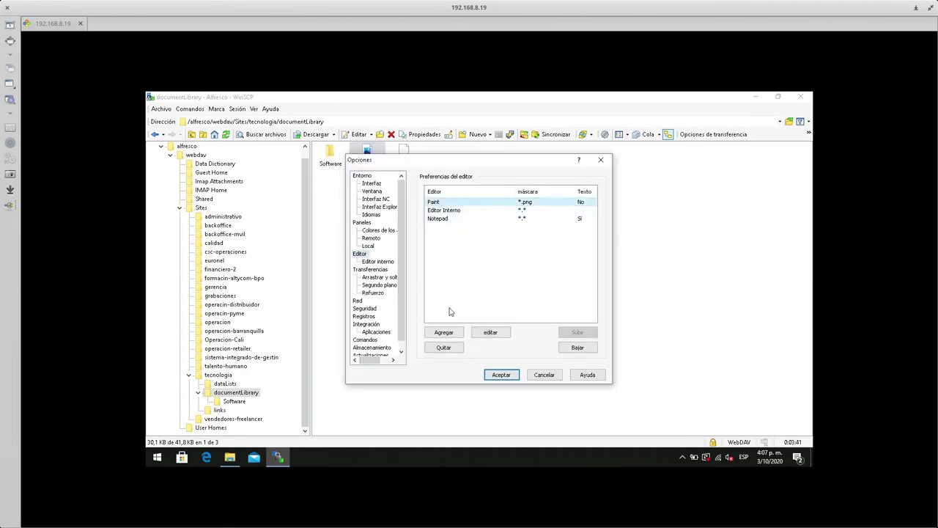
click(491, 332)
double_click(417, 293)
text(mspaint*.png)
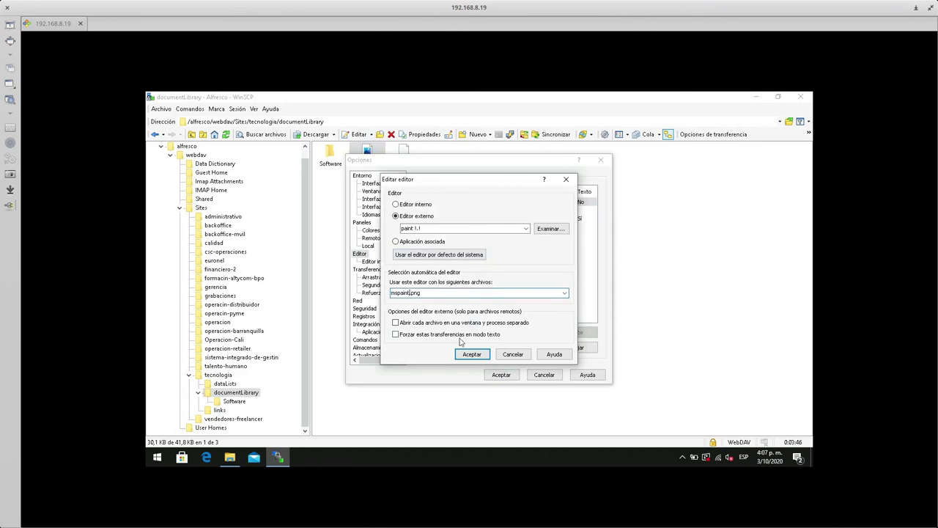
click(473, 354)
click(503, 374)
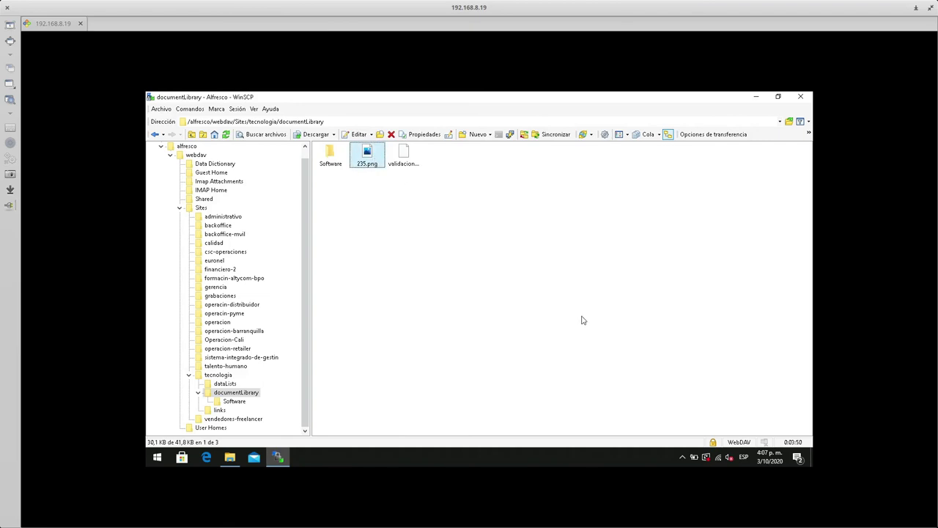
key(F4)
click(797, 150)
- Fix the Paint entry: clear the mspaint.png mask, set the command to mspaint, save, and open 235.png
click(371, 135)
click(372, 205)
click(443, 203)
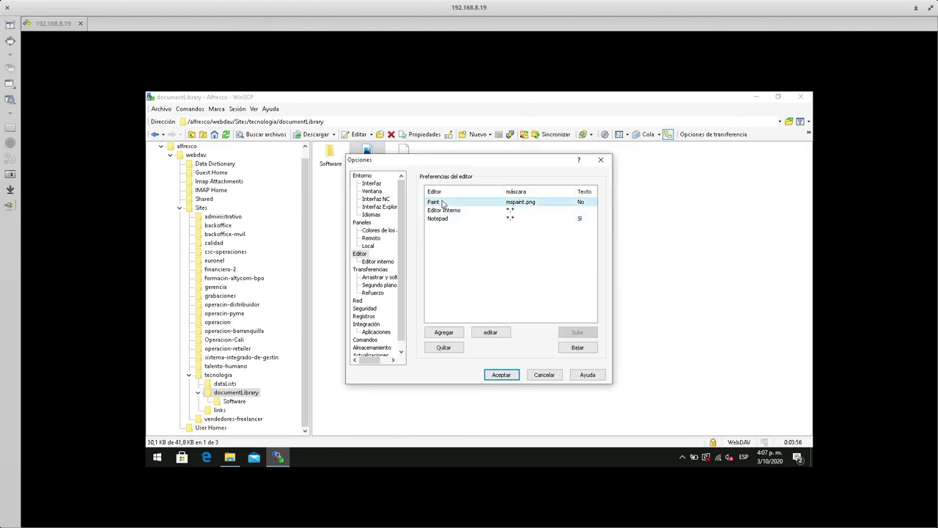
double_click(442, 203)
double_click(419, 293)
key(BackSpace)
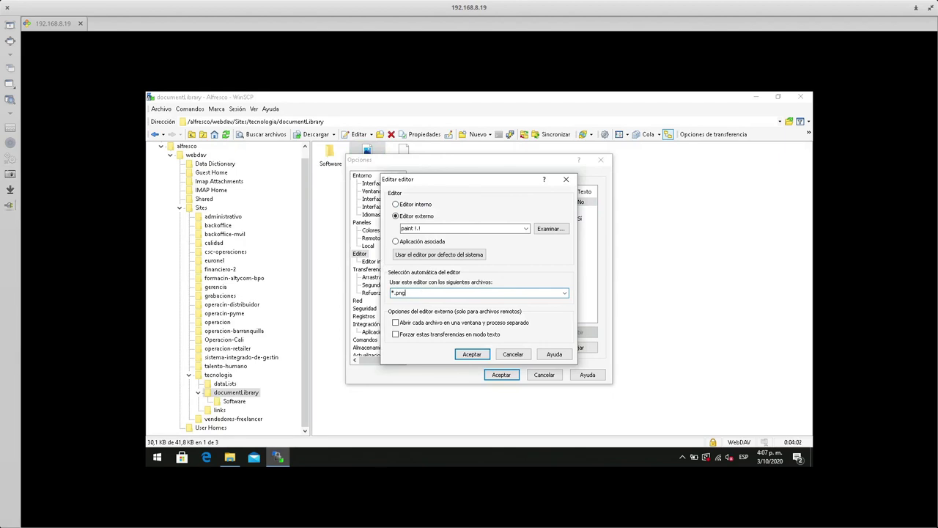
drag(440, 228, 395, 228)
text(mspaint)
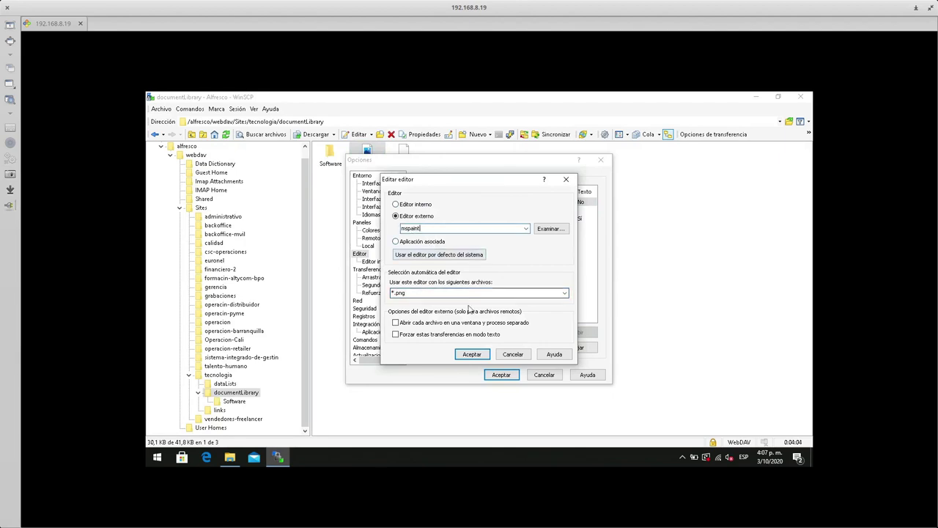
click(476, 355)
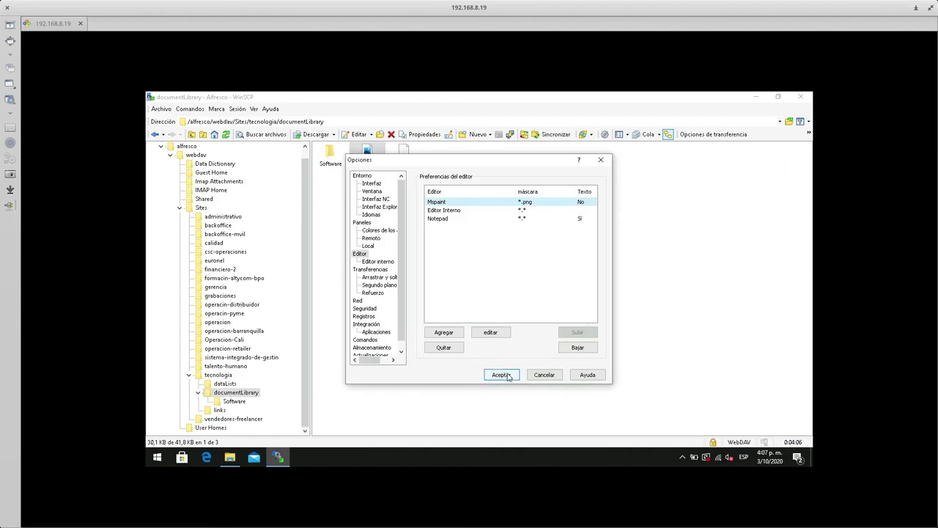
click(502, 374)
double_click(374, 157)
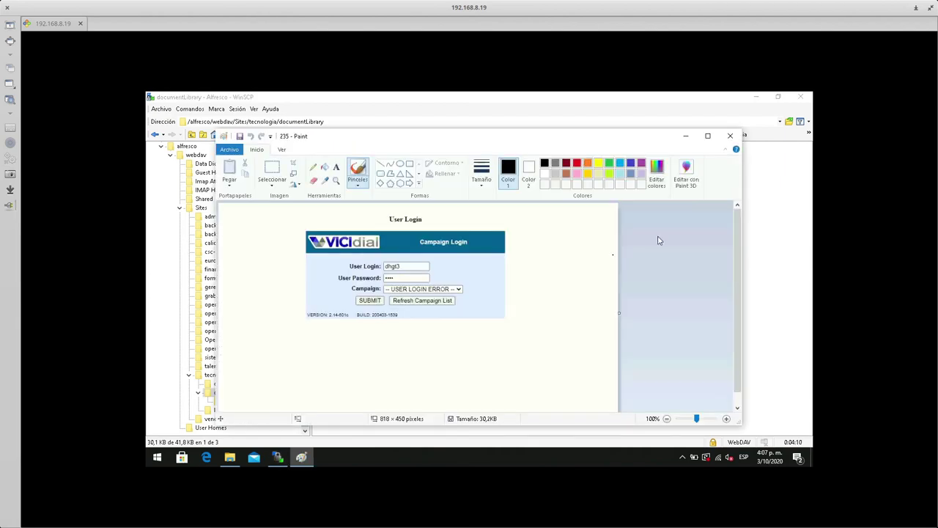
- Close Paint, review and cancel the editor configuration, then close WinSCP
click(721, 141)
click(483, 267)
click(371, 134)
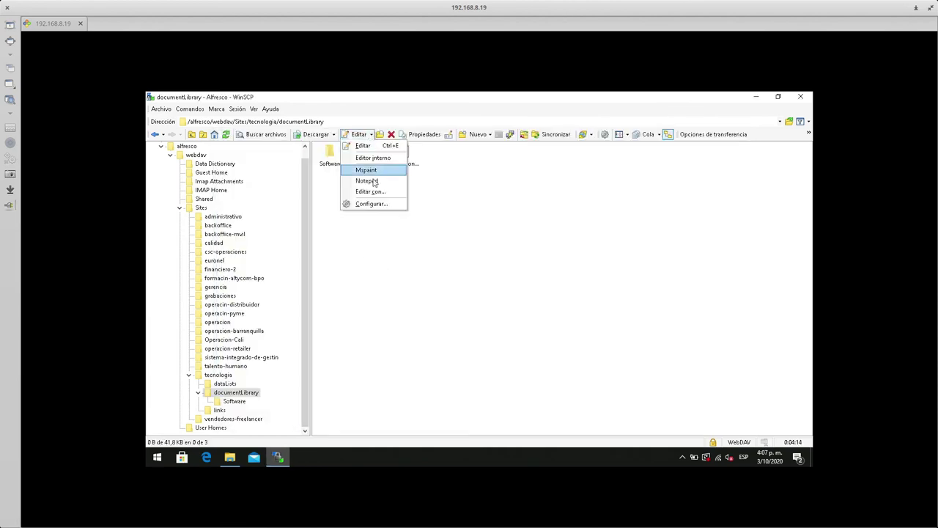
click(371, 204)
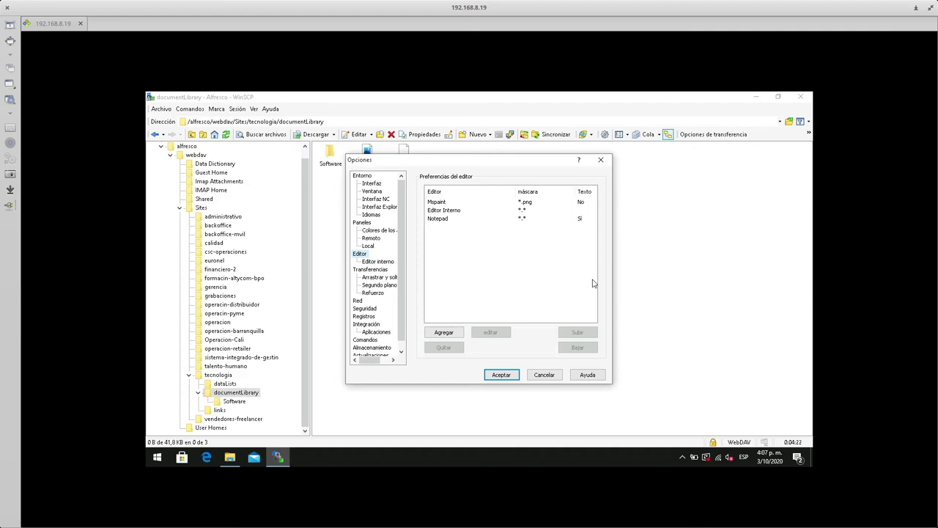
click(544, 375)
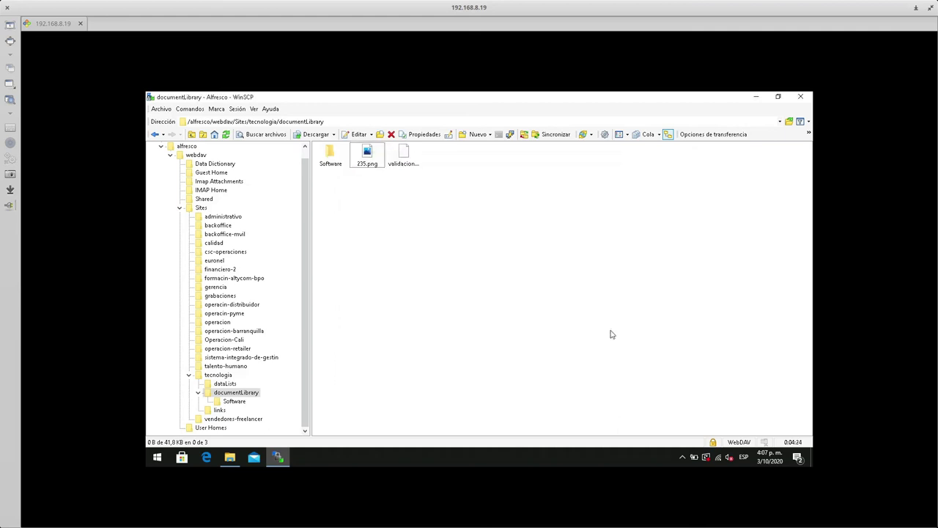
click(801, 97)
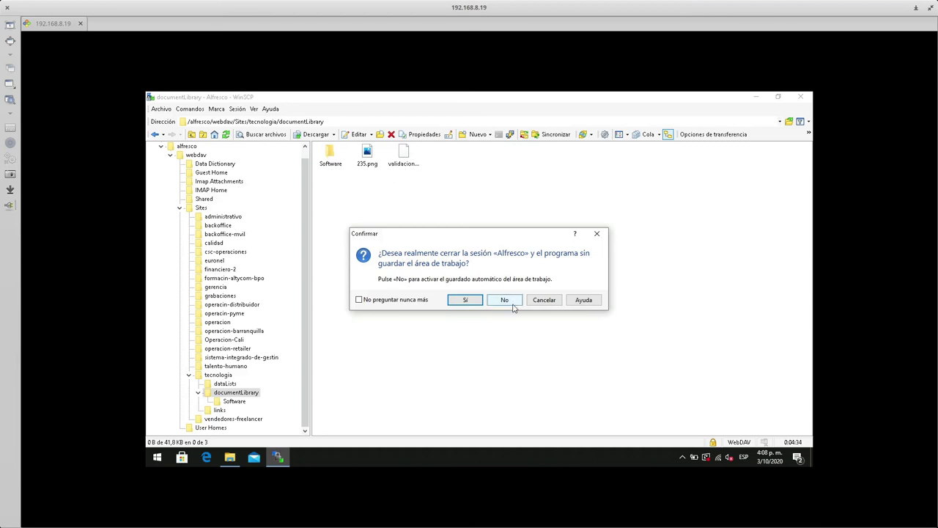
- Close the Alfresco session without future confirmations, relaunch it, and delete the old temporary folders
click(400, 301)
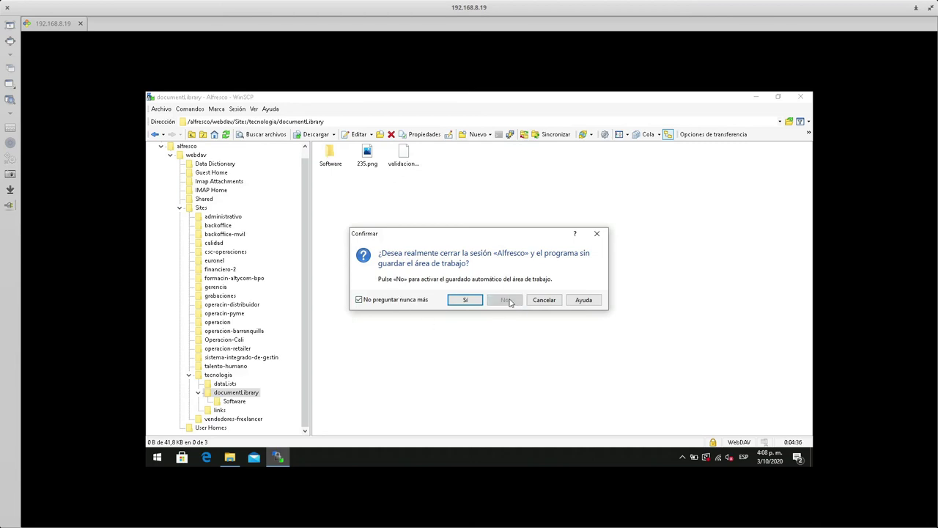
click(467, 300)
drag(155, 342, 411, 146)
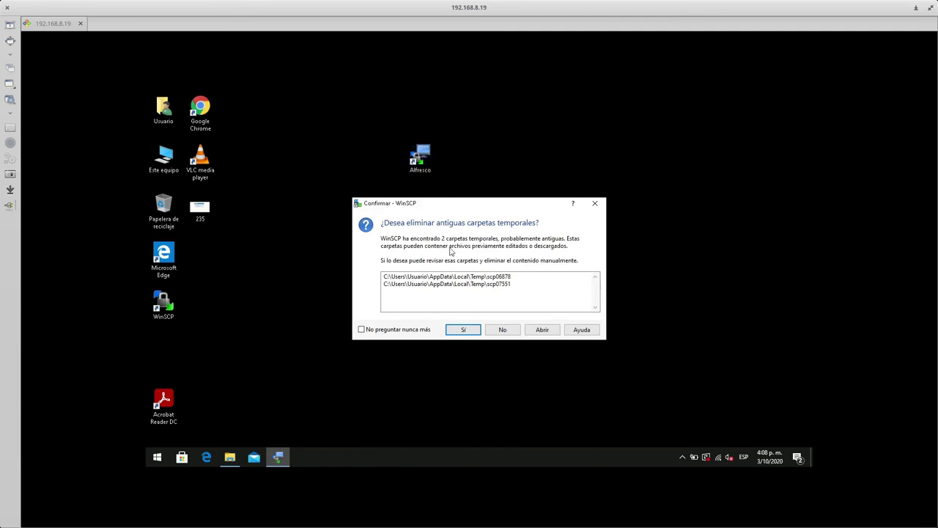
click(463, 329)
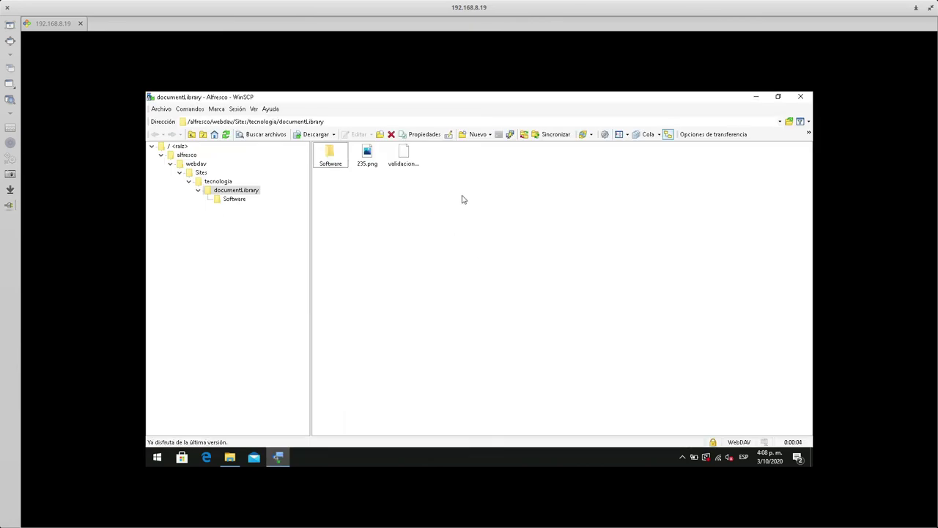
- Browse into documentLibrary's Software folder, close WinSCP, relaunch it from the Alfresco shortcut, and close it again
drag(310, 275, 282, 238)
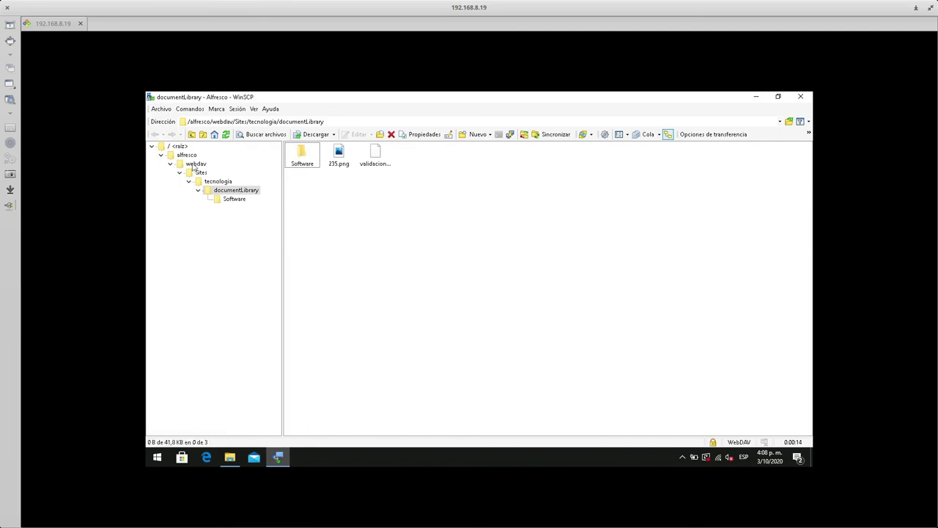
double_click(301, 155)
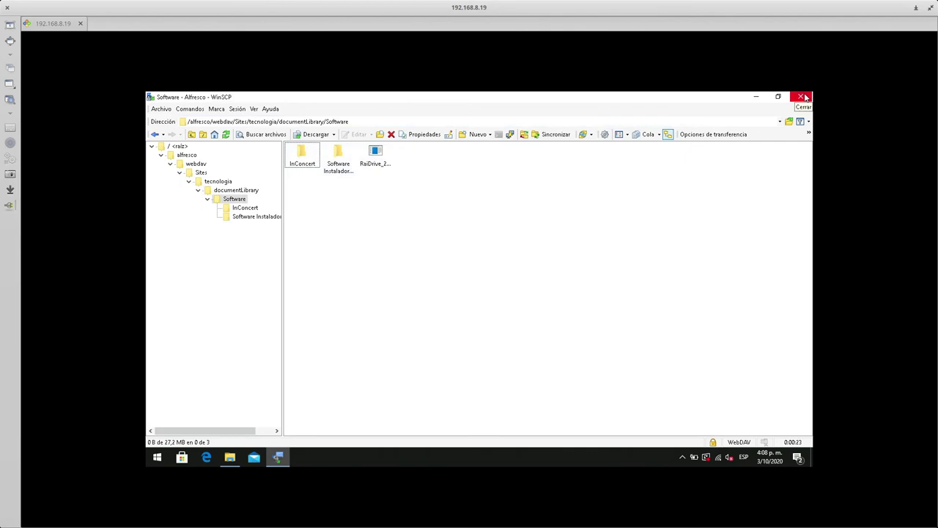
click(805, 97)
double_click(420, 158)
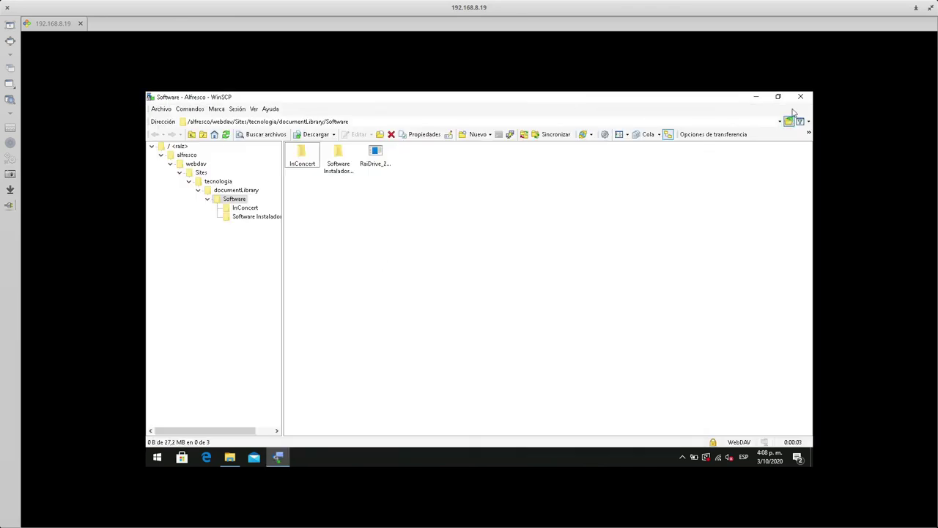
click(798, 99)
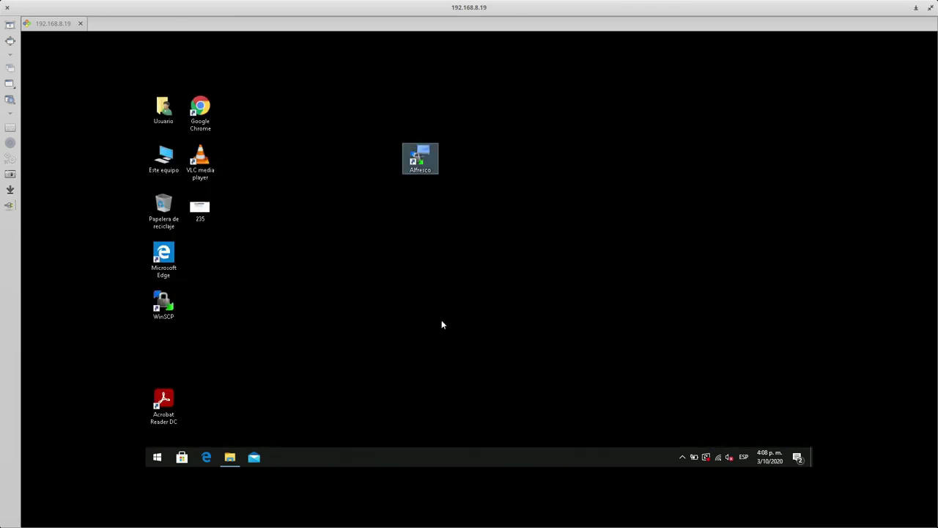